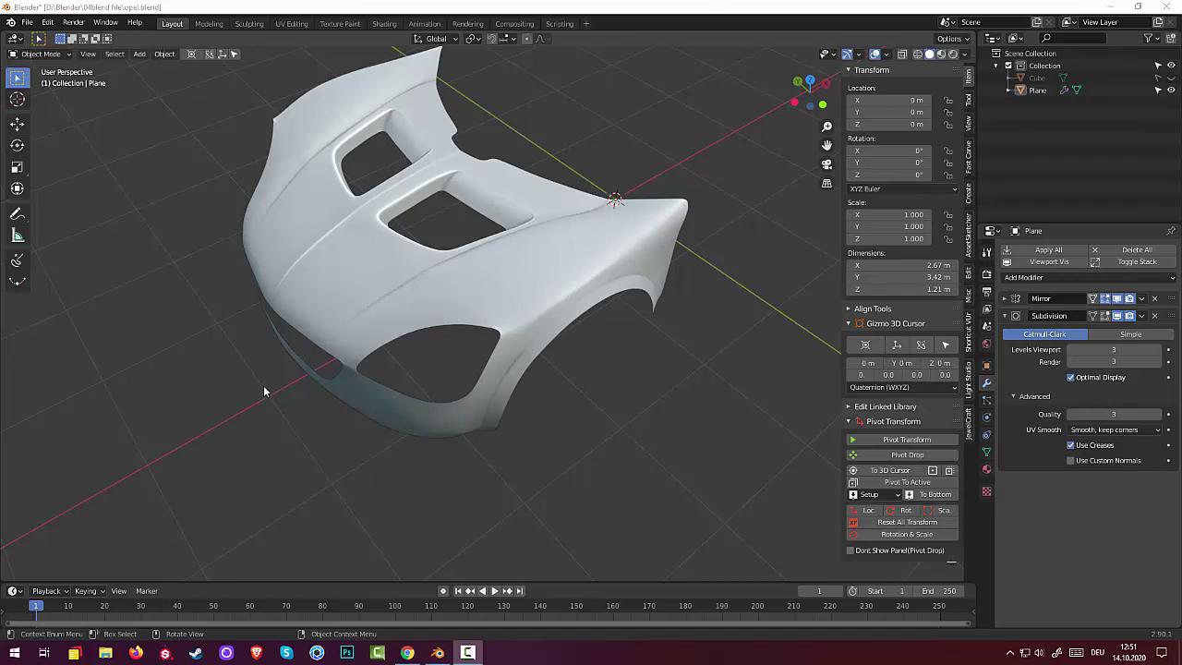
- Zoom in on the car front body and switch it from Object Mode to Edit Mode
{"action": "scroll", "coordinate": [536, 339], "scroll_direction": "up", "scroll_amount": 2}
{"action": "scroll", "coordinate": [536, 340], "scroll_direction": "up", "scroll_amount": 2}
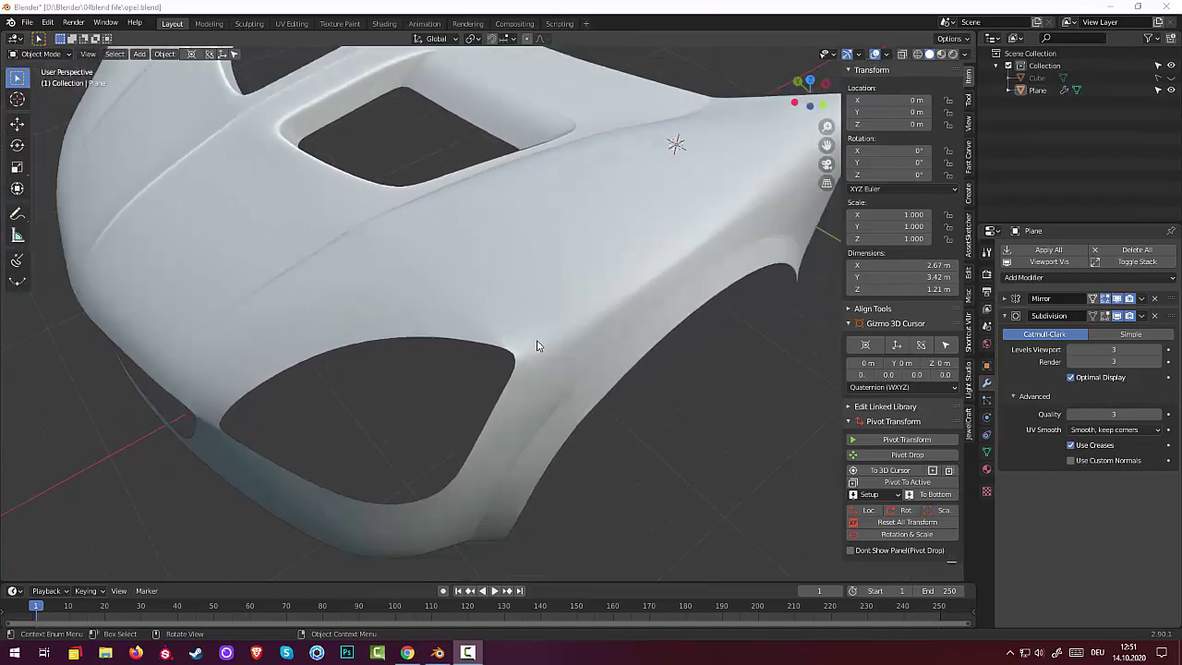
{"action": "scroll", "coordinate": [540, 337], "scroll_direction": "down", "scroll_amount": 1}
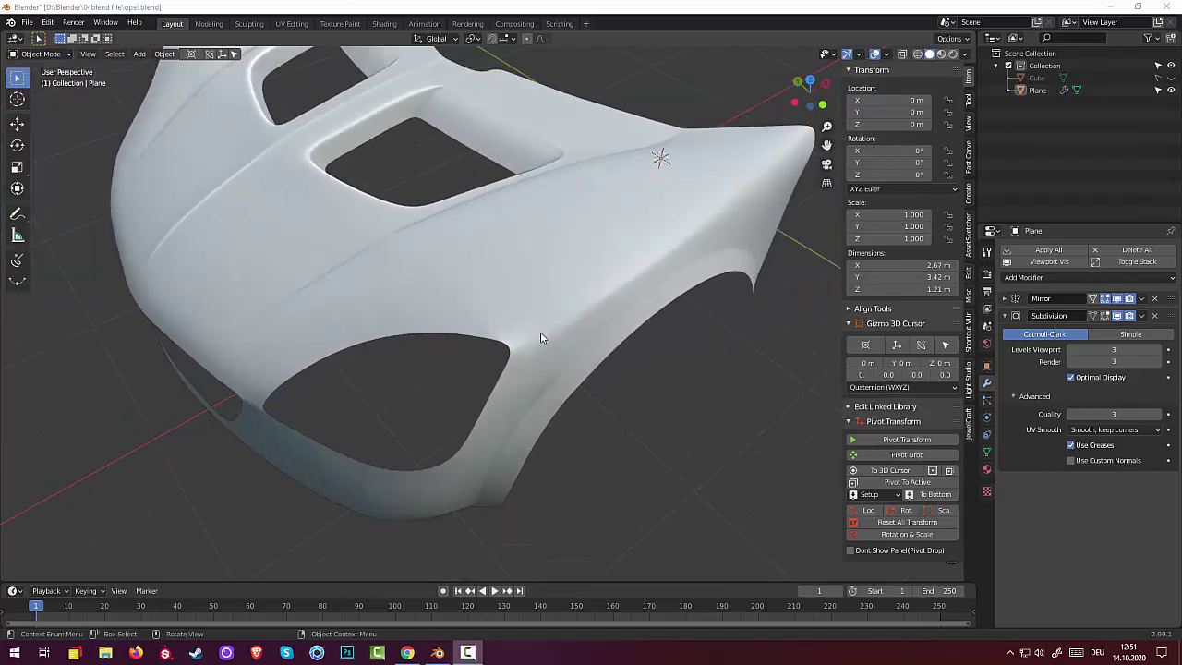
{"action": "left_click", "coordinate": [29, 54]}
{"action": "left_click", "coordinate": [22, 81]}
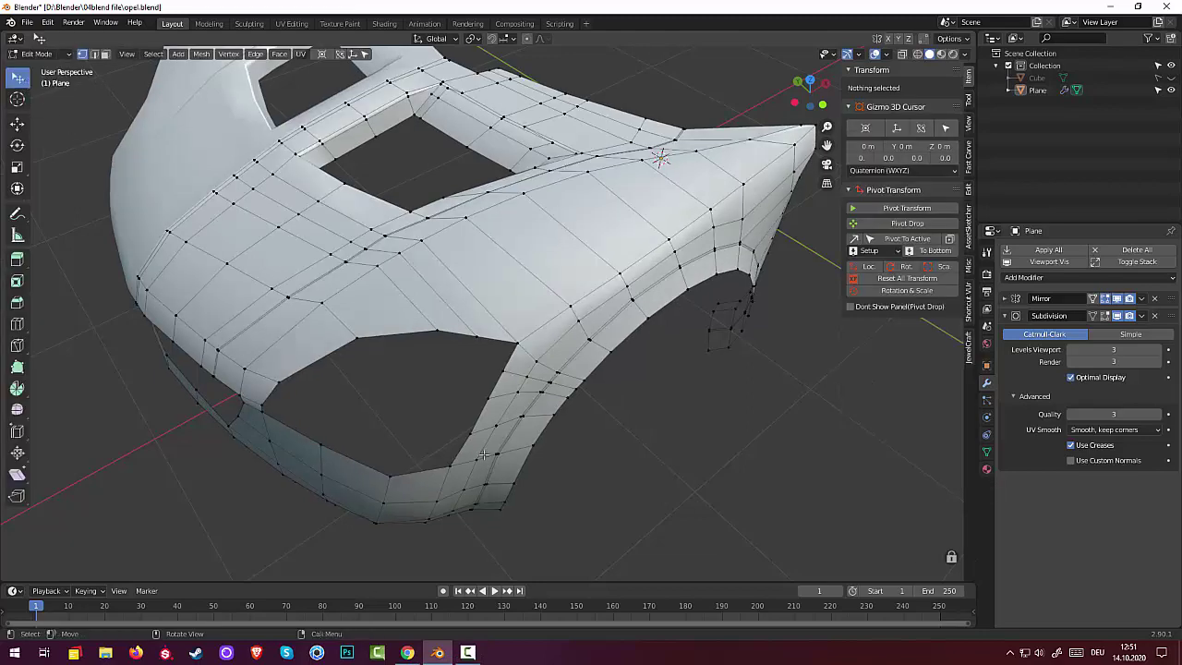
{"action": "scroll", "coordinate": [508, 461], "scroll_direction": "up", "scroll_amount": 2}
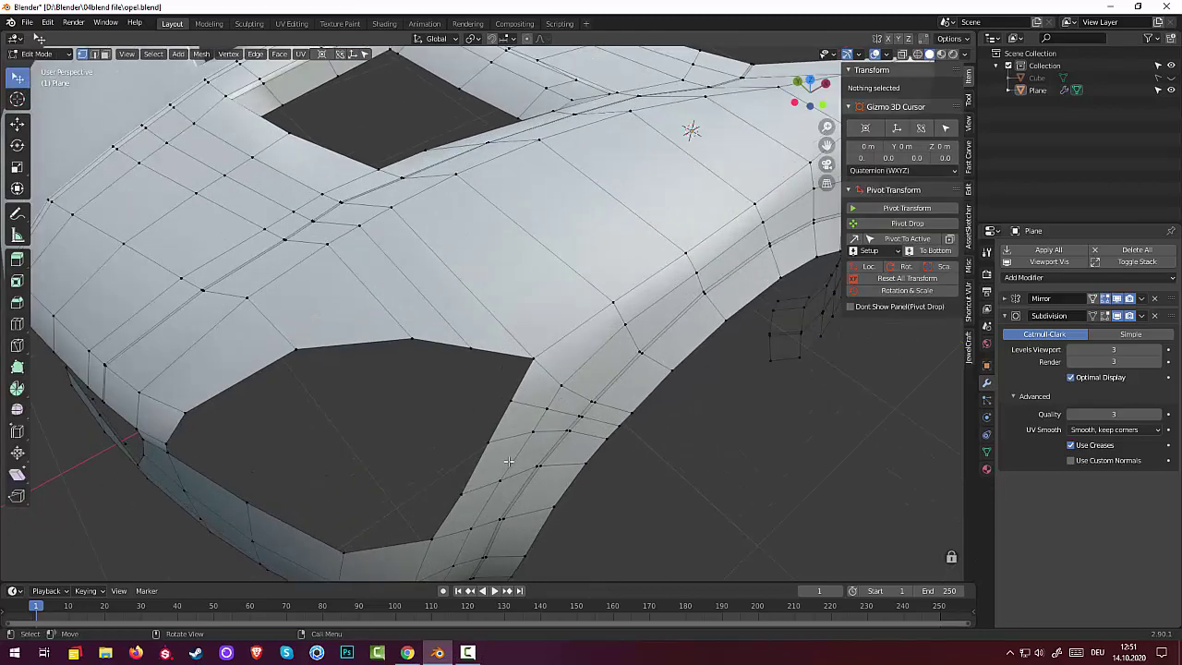
{"action": "scroll", "coordinate": [509, 460], "scroll_direction": "down", "scroll_amount": 2}
{"action": "scroll", "coordinate": [509, 461], "scroll_direction": "down", "scroll_amount": 2}
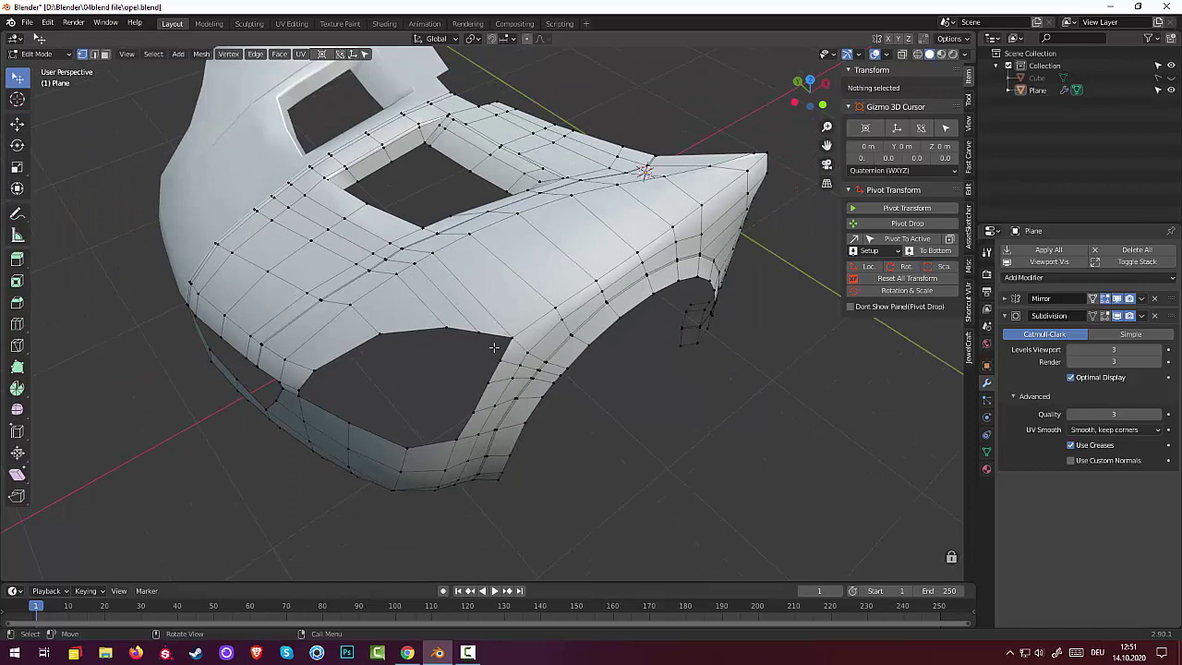
- Add one loop cut across the hood down to the wheel arch, then deselect everything
{"action": "left_click", "coordinate": [536, 291]}
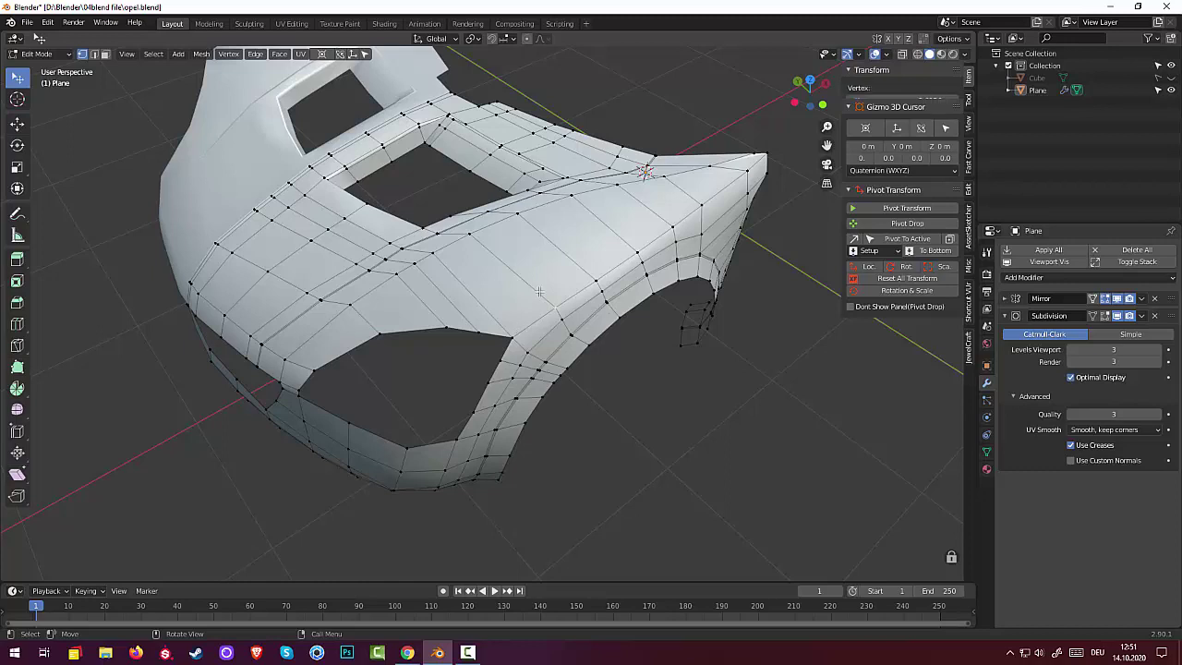
{"action": "key", "text": "ctrl+r"}
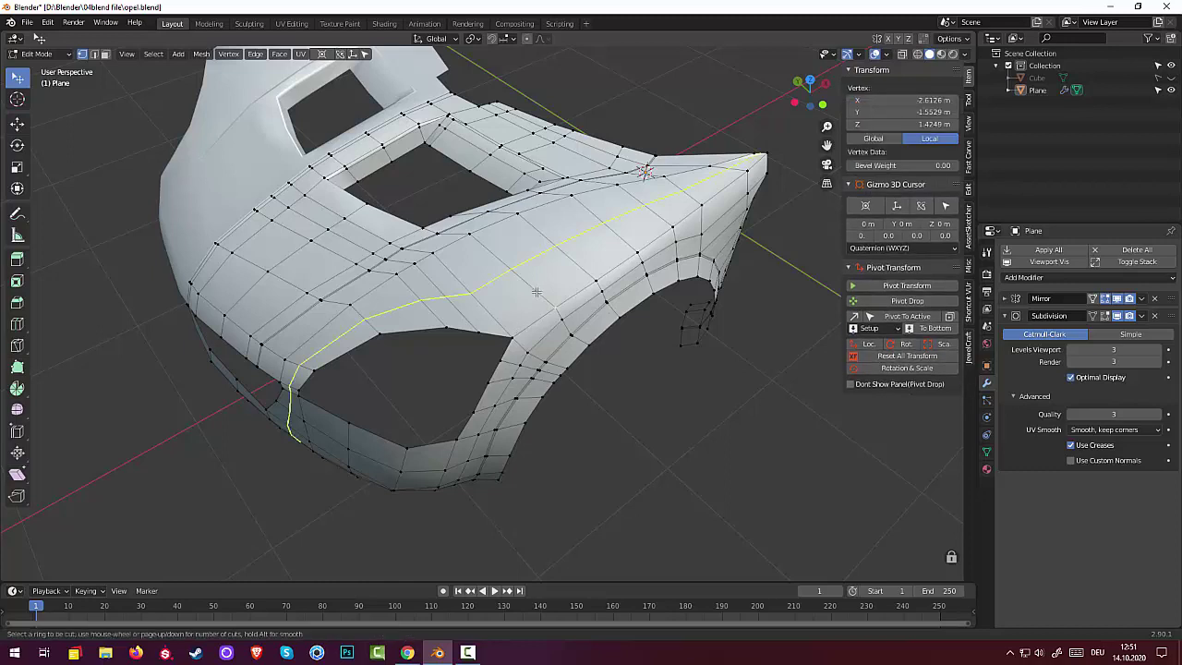
{"action": "left_click", "coordinate": [536, 291]}
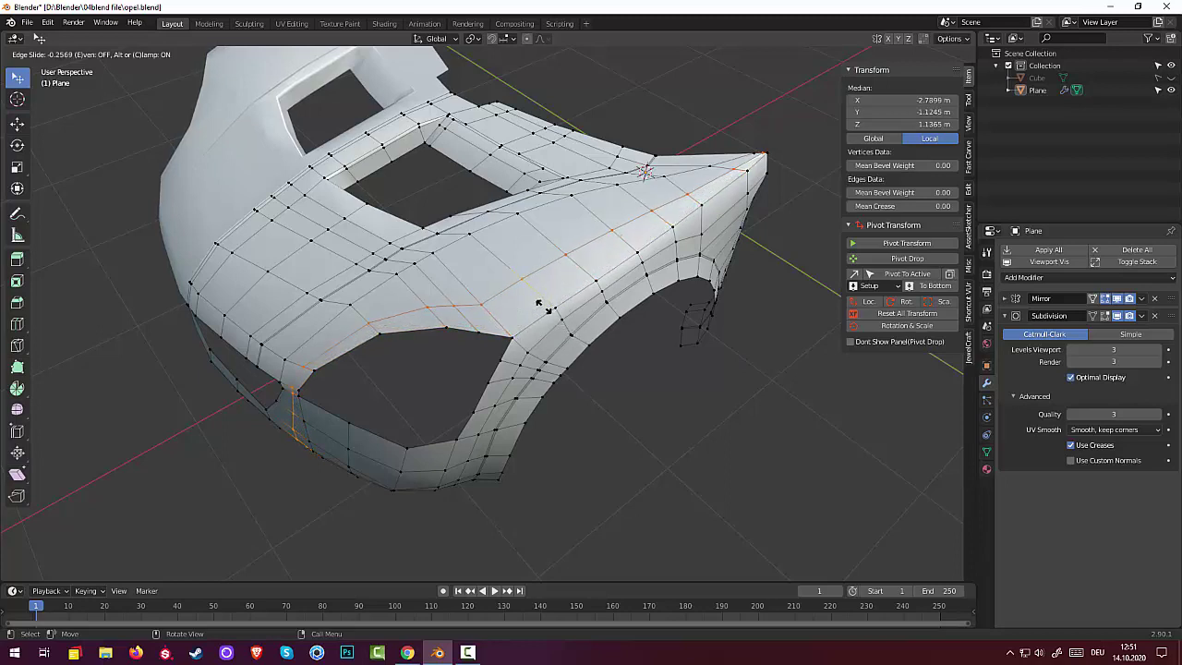
{"action": "left_click", "coordinate": [602, 356]}
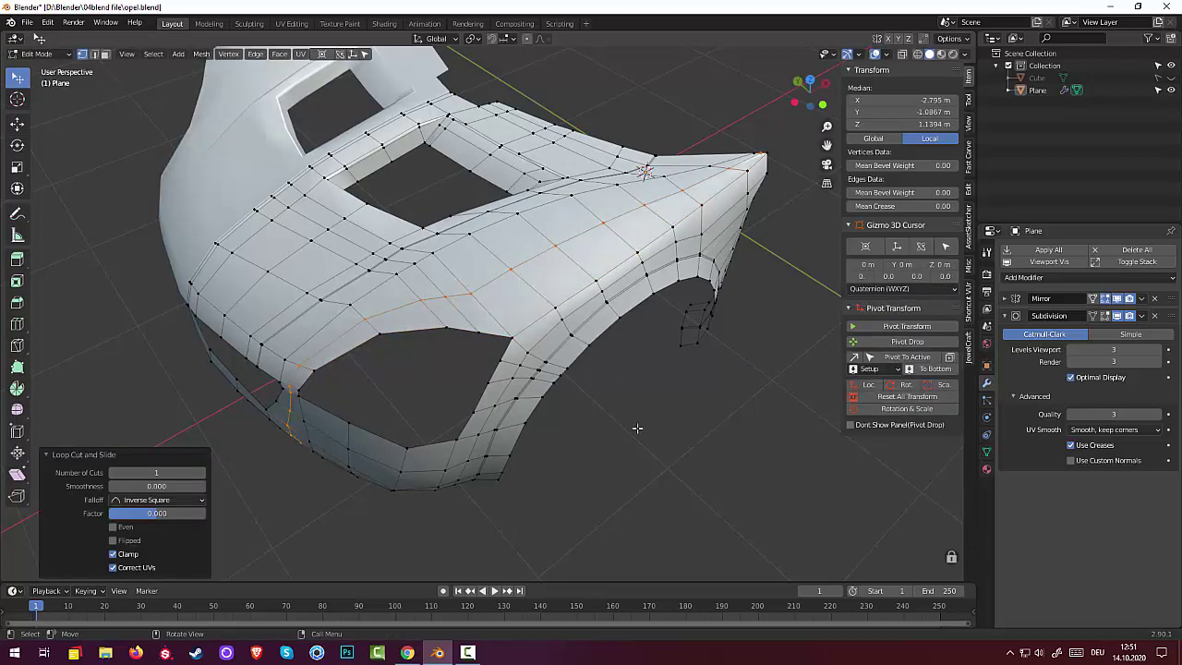
{"action": "left_click", "coordinate": [630, 459]}
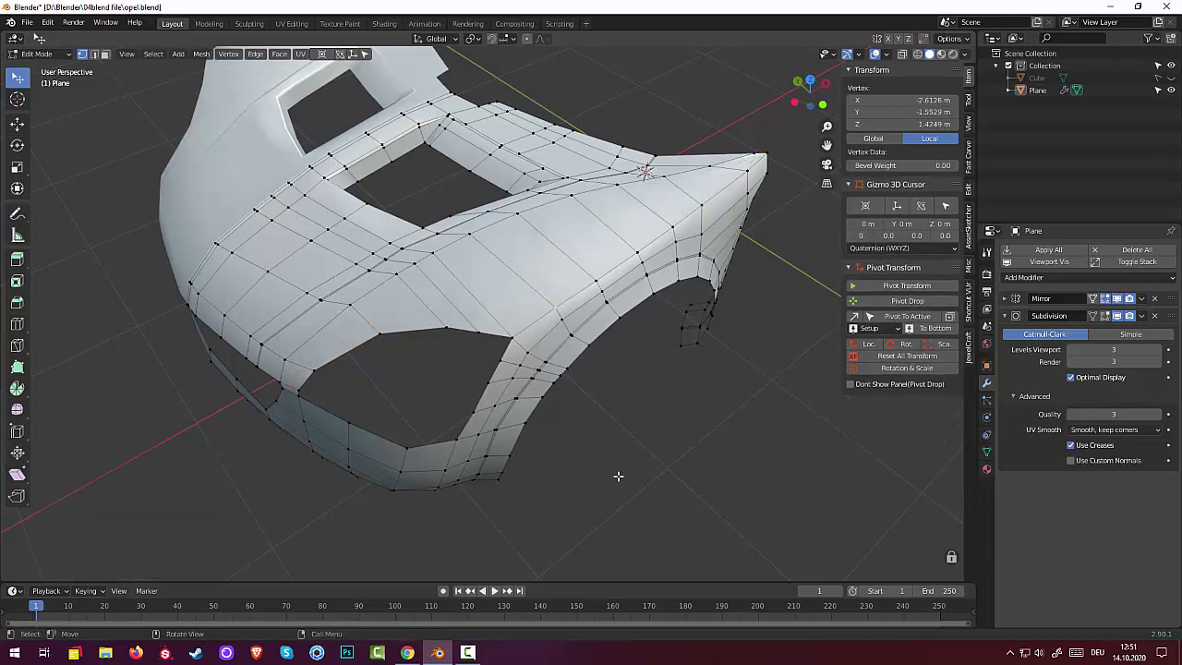
{"action": "left_click", "coordinate": [589, 483]}
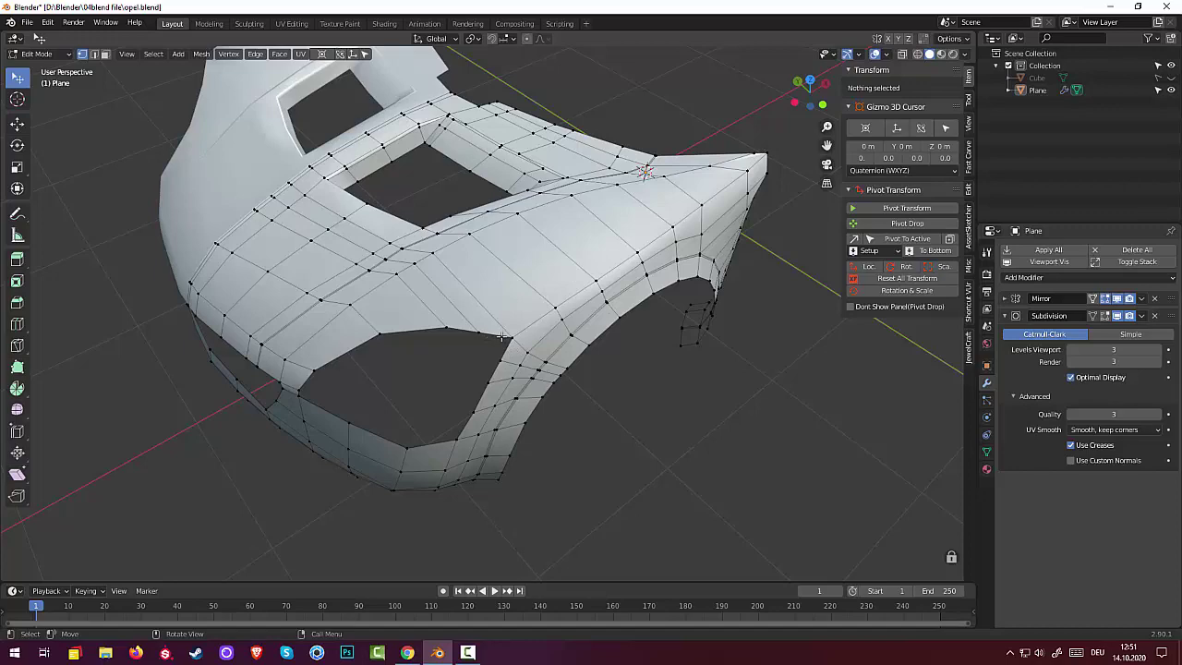
- Subdivide the edge beside the wheel-arch cutout corner to add a midpoint vertex
{"action": "scroll", "coordinate": [512, 383], "scroll_direction": "up", "scroll_amount": 4}
{"action": "scroll", "coordinate": [517, 381], "scroll_direction": "up", "scroll_amount": 2}
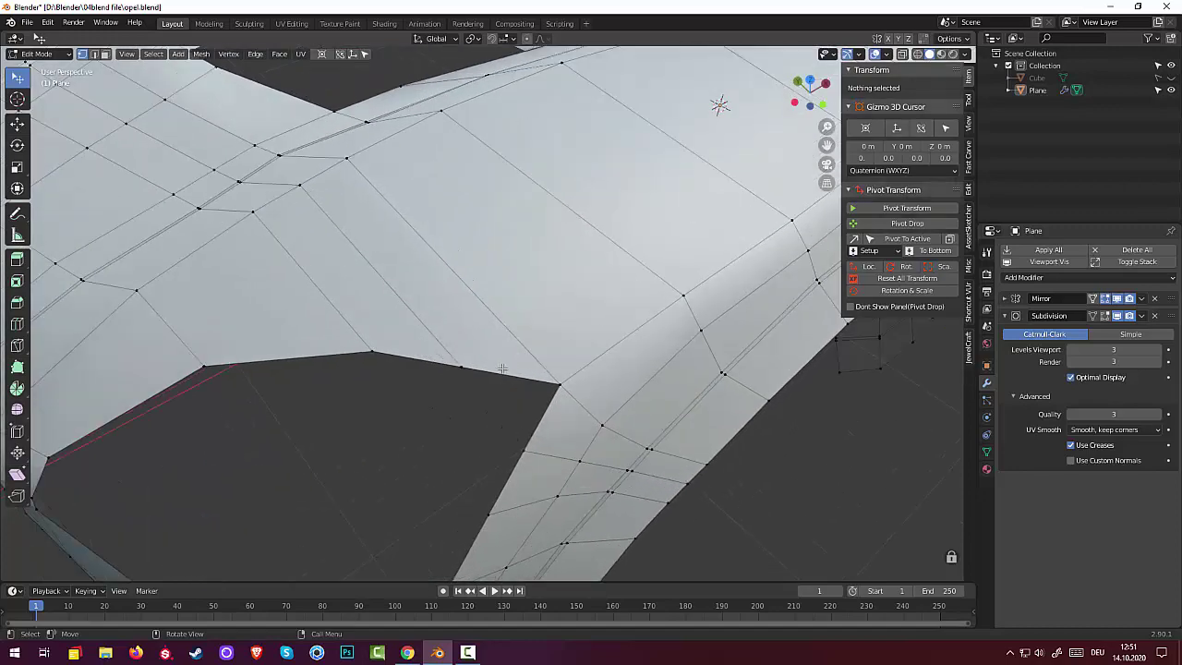
{"action": "left_click", "coordinate": [560, 383]}
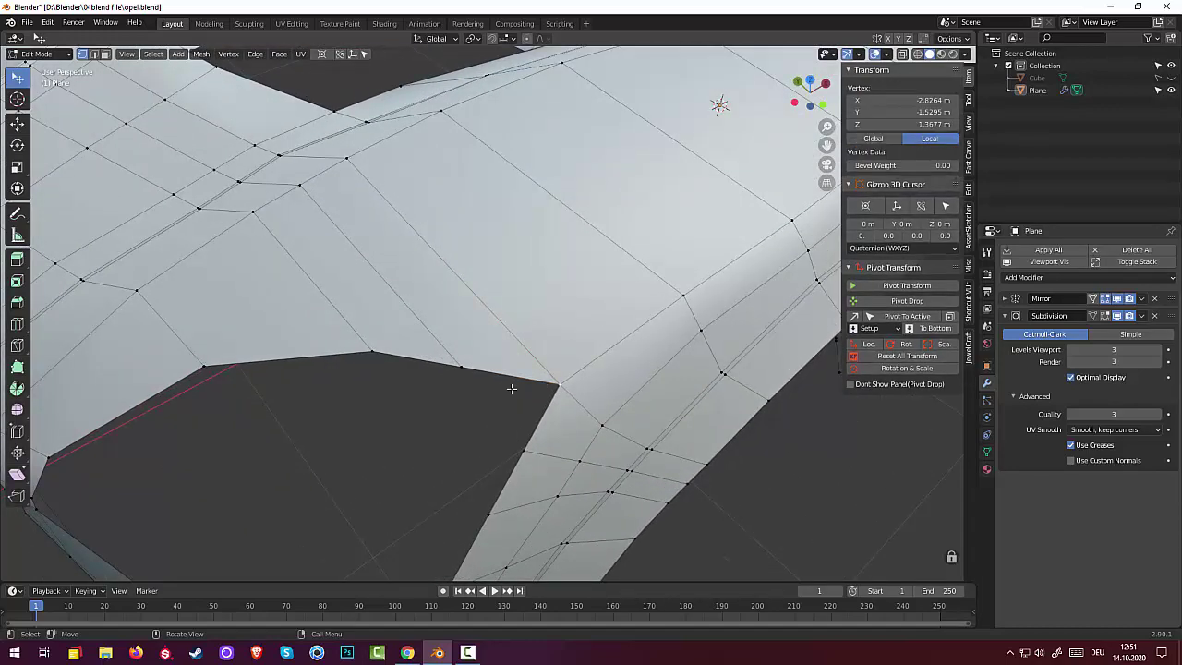
{"action": "left_click", "coordinate": [460, 367], "text": "shift"}
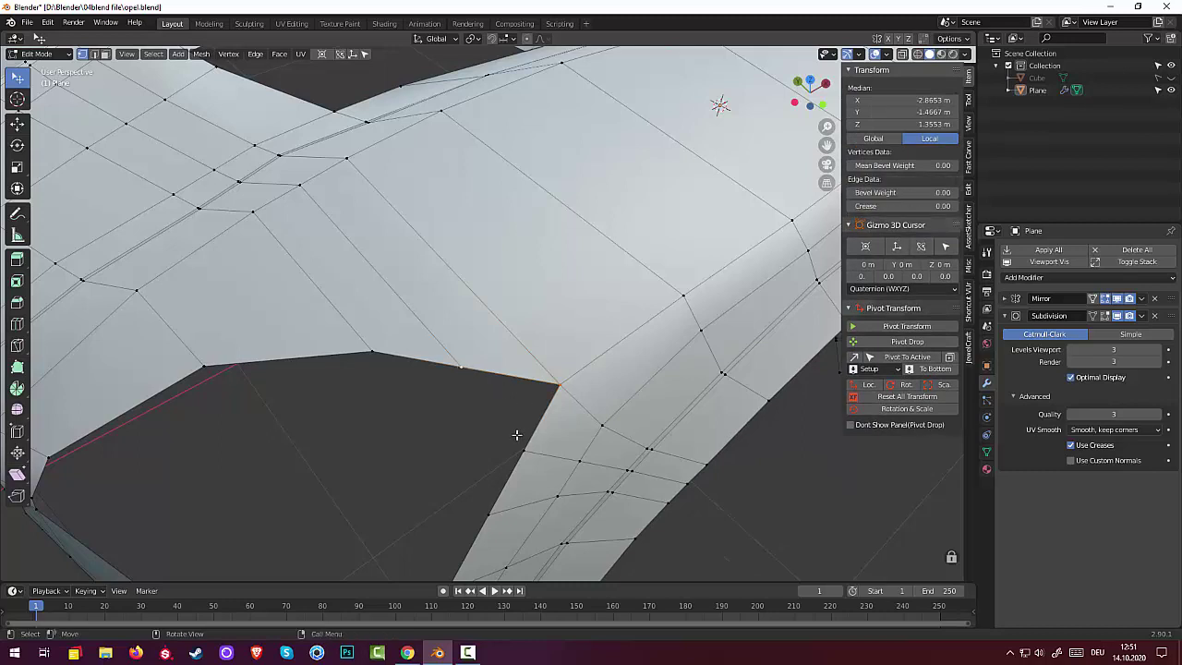
{"action": "right_click", "coordinate": [493, 412]}
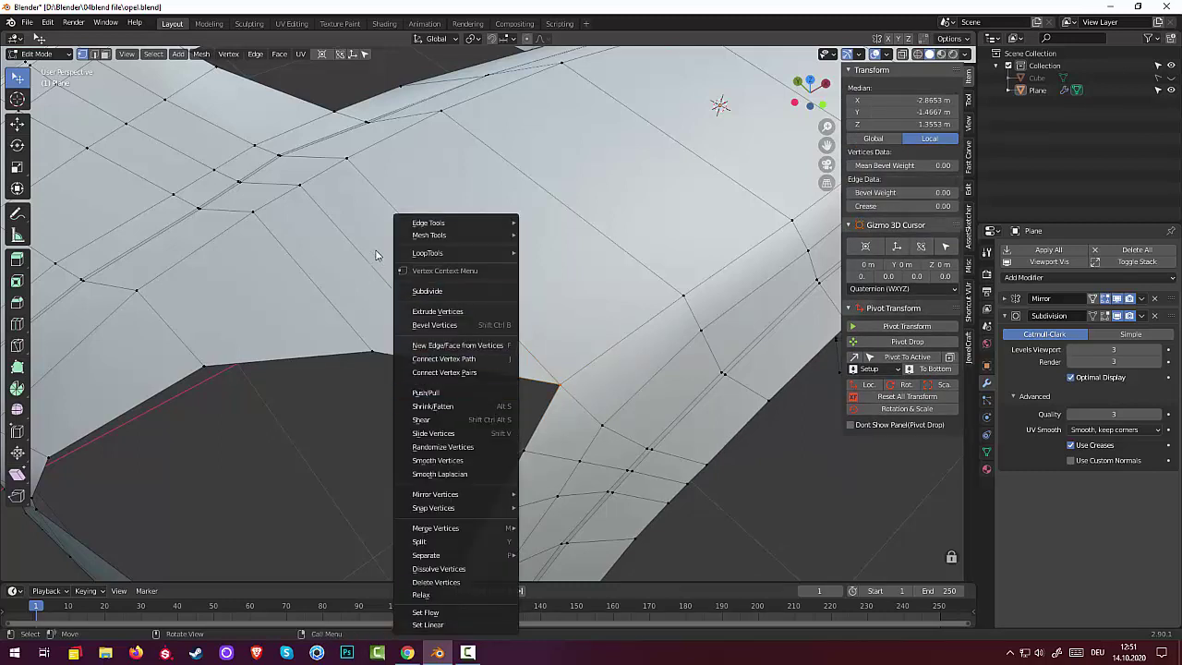
{"action": "left_click", "coordinate": [431, 293]}
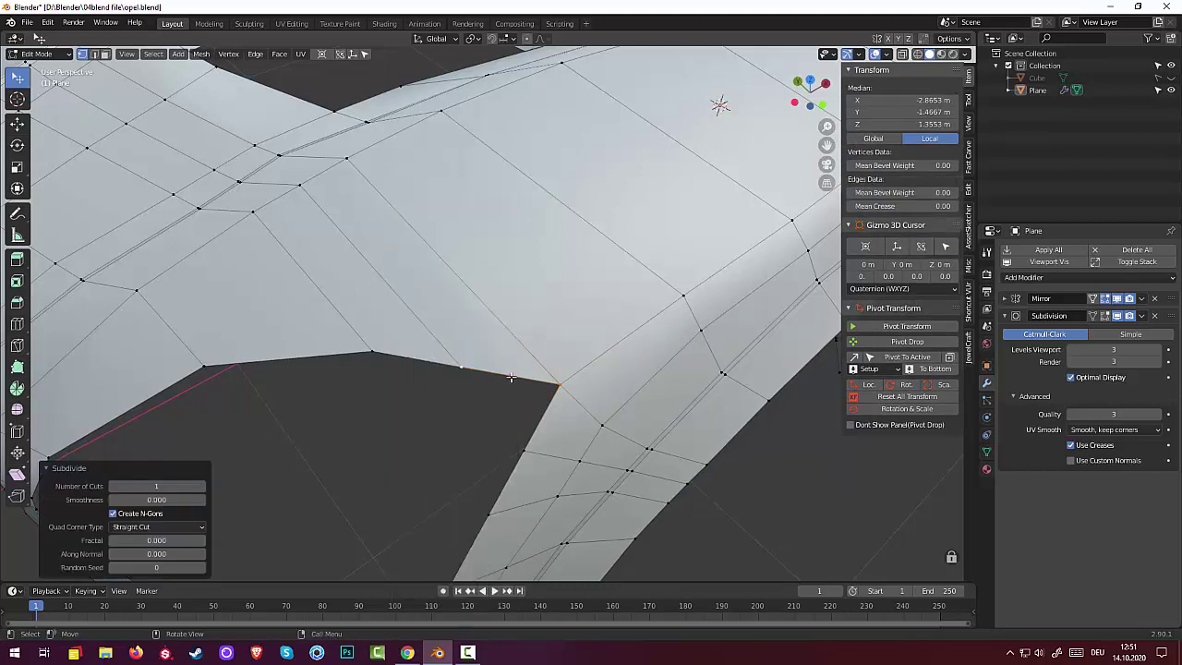
- Subdivide the neighbouring edge toward the hood and select its new midpoint vertex
{"action": "left_click", "coordinate": [558, 384]}
{"action": "left_click", "coordinate": [346, 159], "text": "shift"}
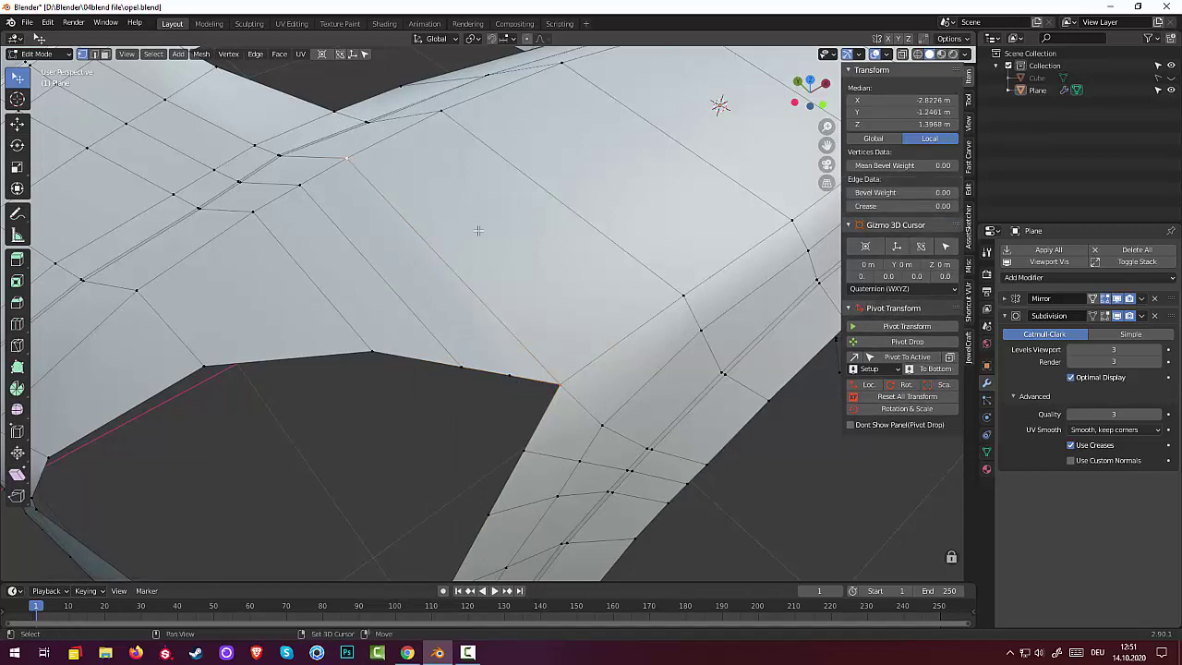
{"action": "right_click", "coordinate": [507, 247]}
{"action": "left_click", "coordinate": [494, 251]}
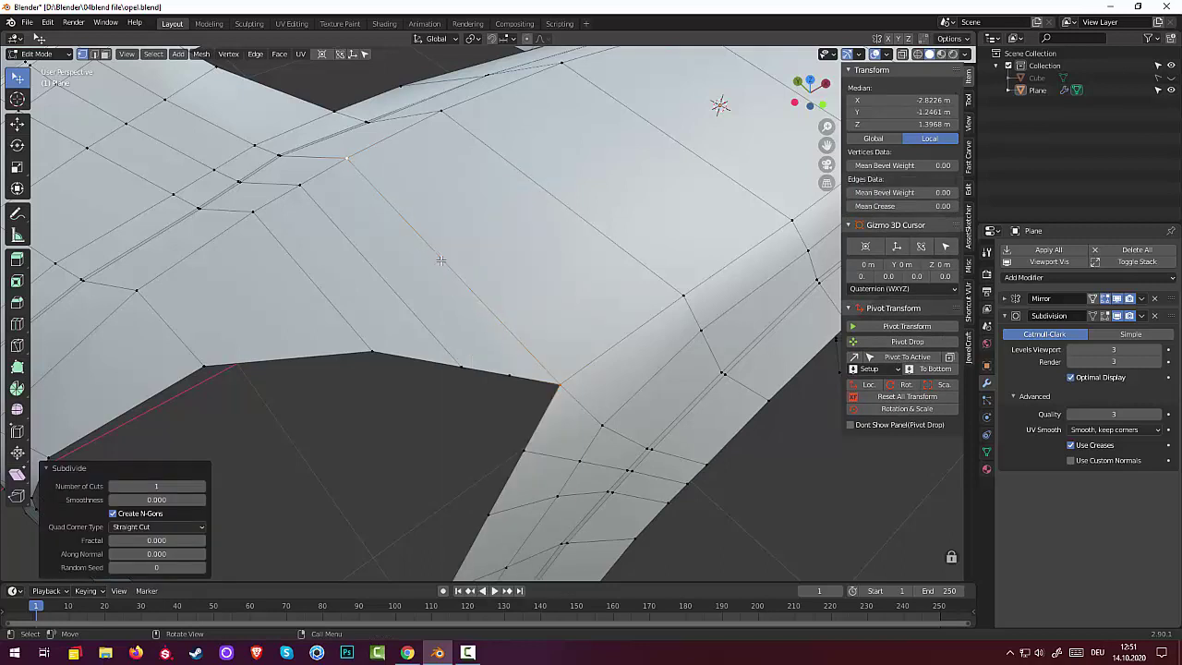
{"action": "left_click", "coordinate": [440, 262]}
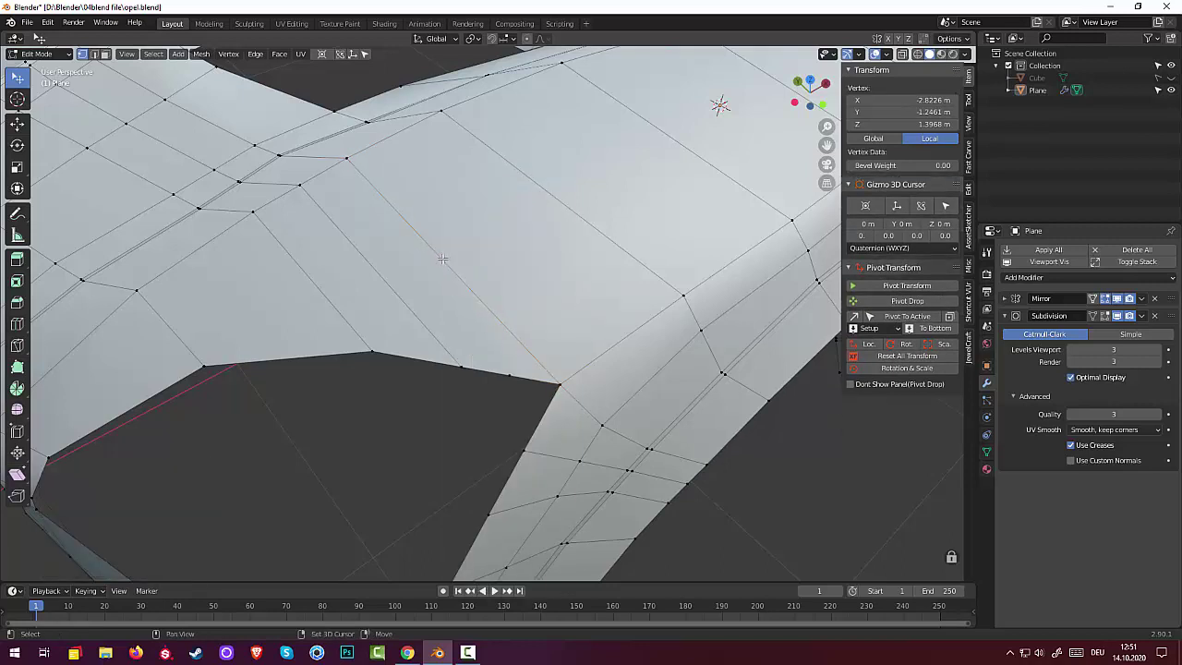
- Vertex-slide the new vertices along their edges toward the cutout corner (factor 0.78)
{"action": "key", "text": "shift+v"}
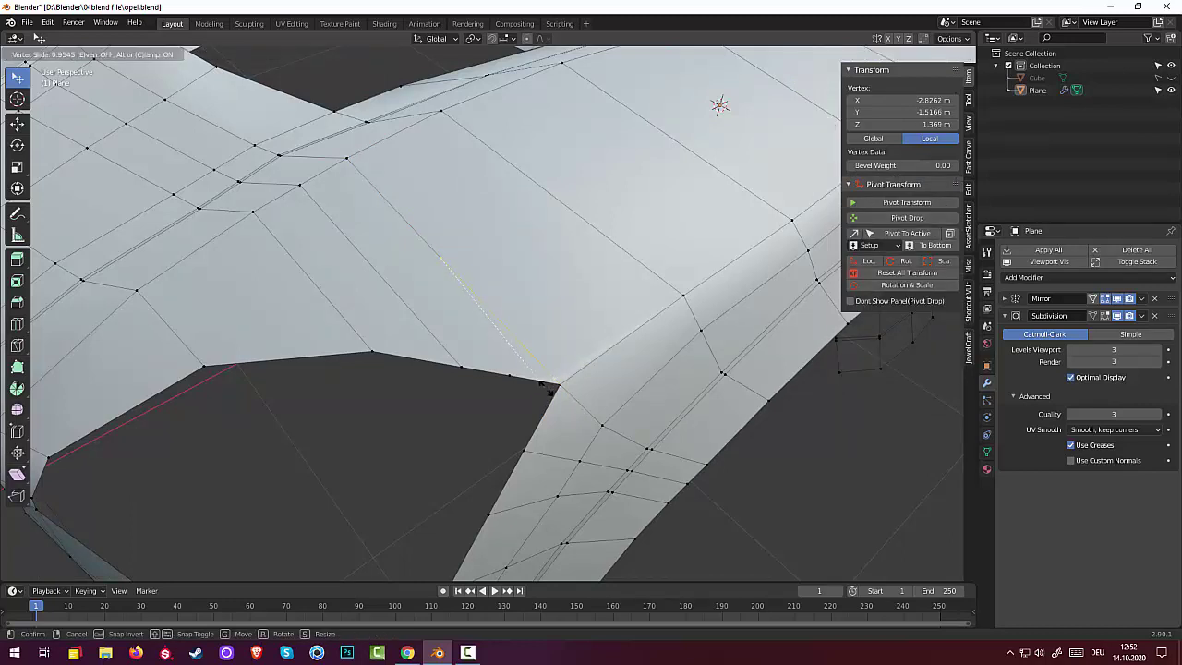
{"action": "left_click", "coordinate": [543, 382]}
{"action": "left_click", "coordinate": [507, 373]}
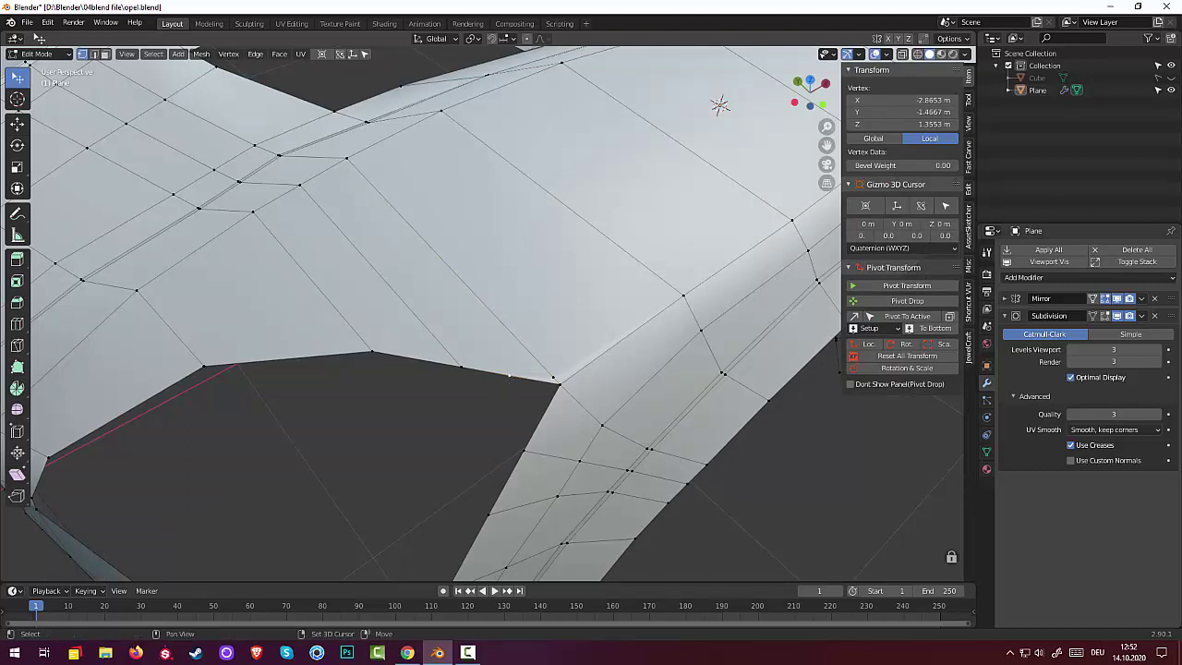
{"action": "key", "text": "shift+v"}
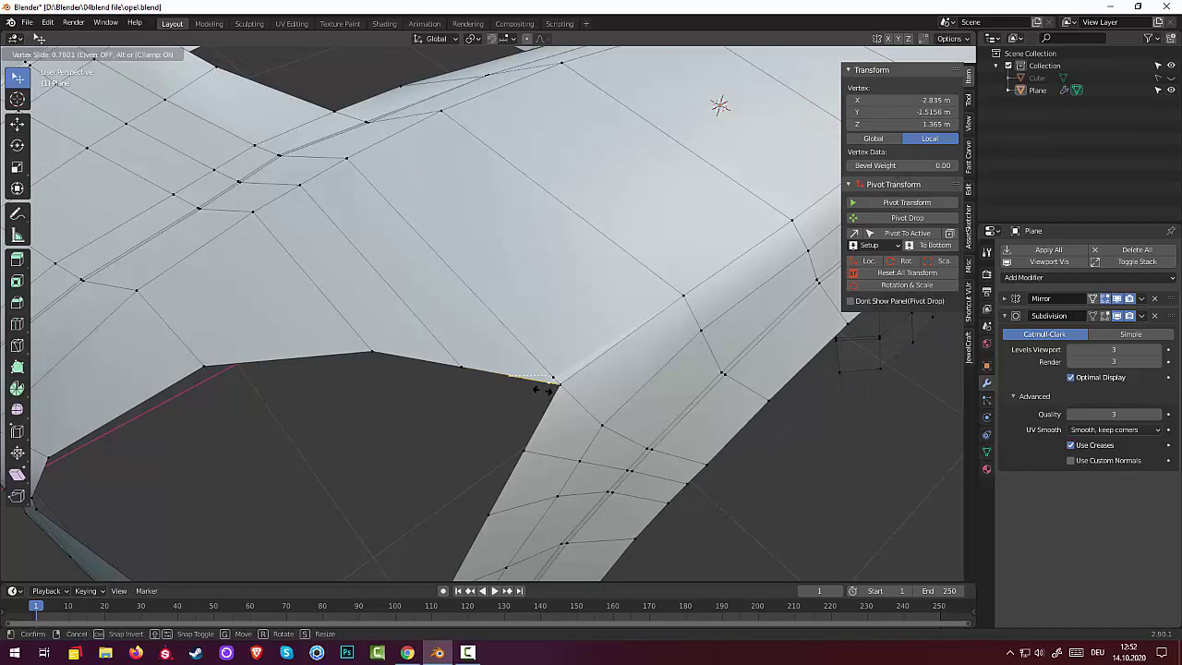
{"action": "left_click", "coordinate": [543, 388]}
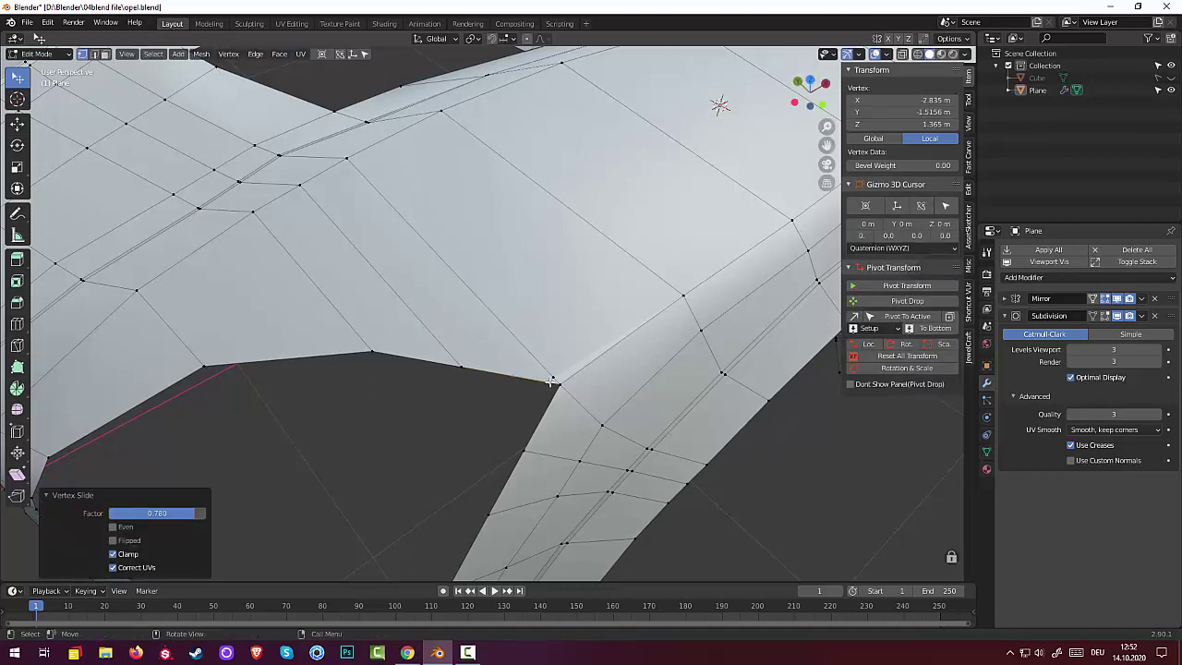
- Merge the two vertices at the cutout corner At First and orbit to view it from the side
{"action": "left_click", "coordinate": [552, 378]}
{"action": "left_click", "coordinate": [548, 384], "text": "shift"}
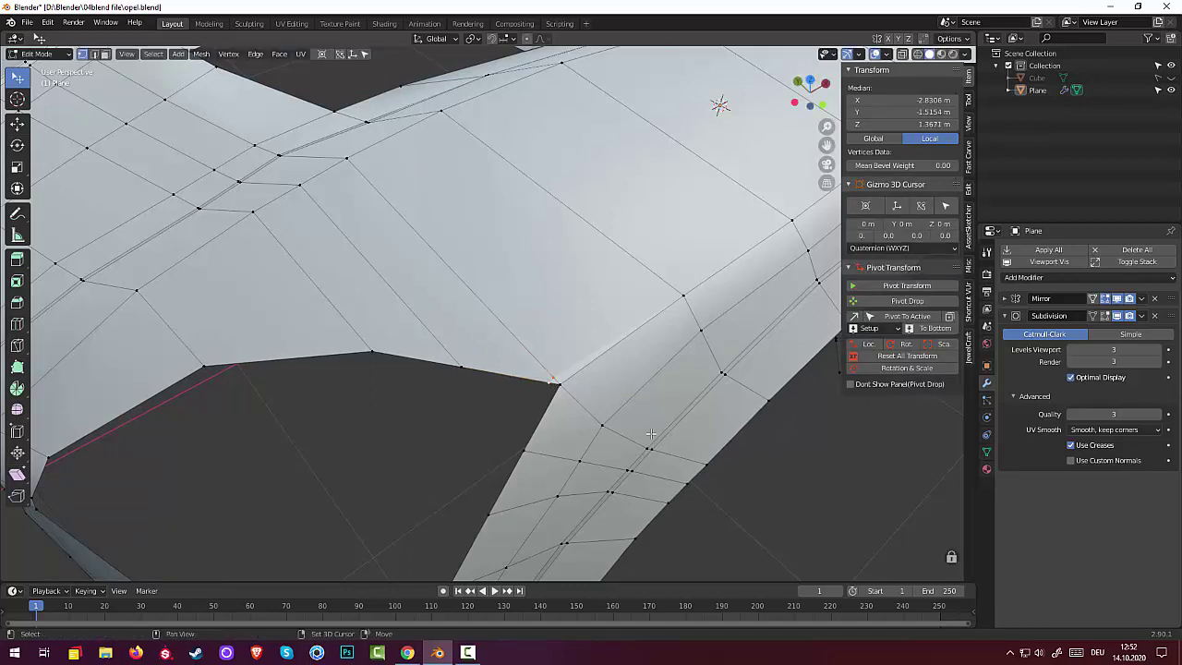
{"action": "key", "text": "m"}
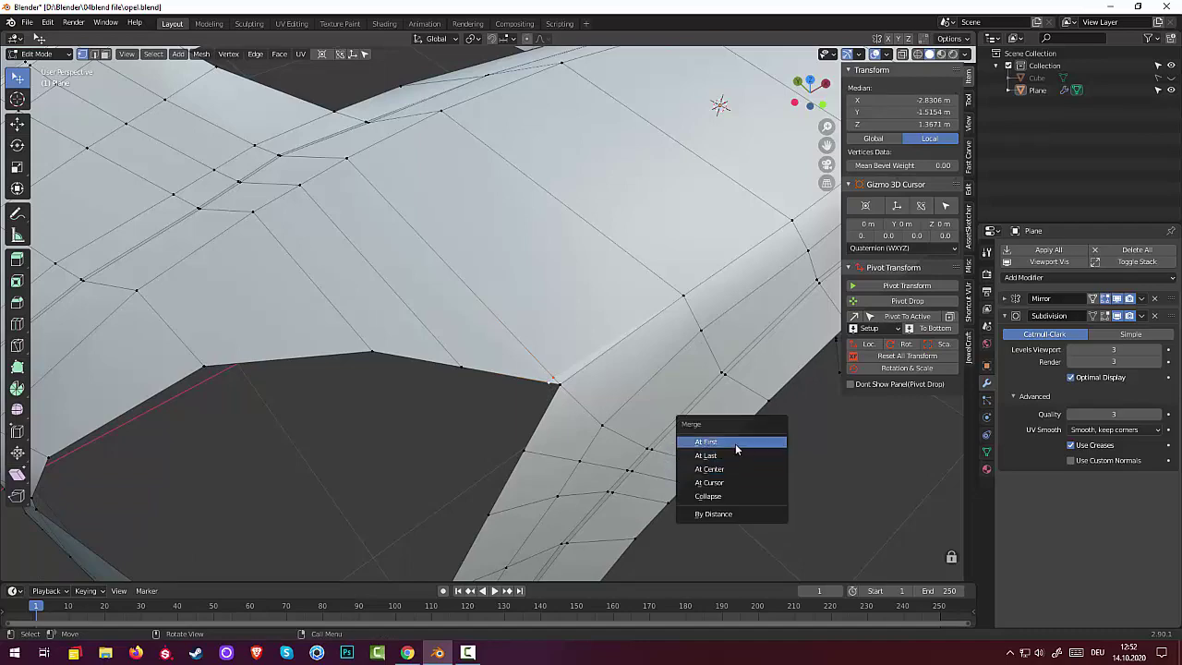
{"action": "left_click", "coordinate": [734, 443]}
{"action": "middle_click_drag", "start_coordinate": [668, 431], "coordinate": [558, 432]}
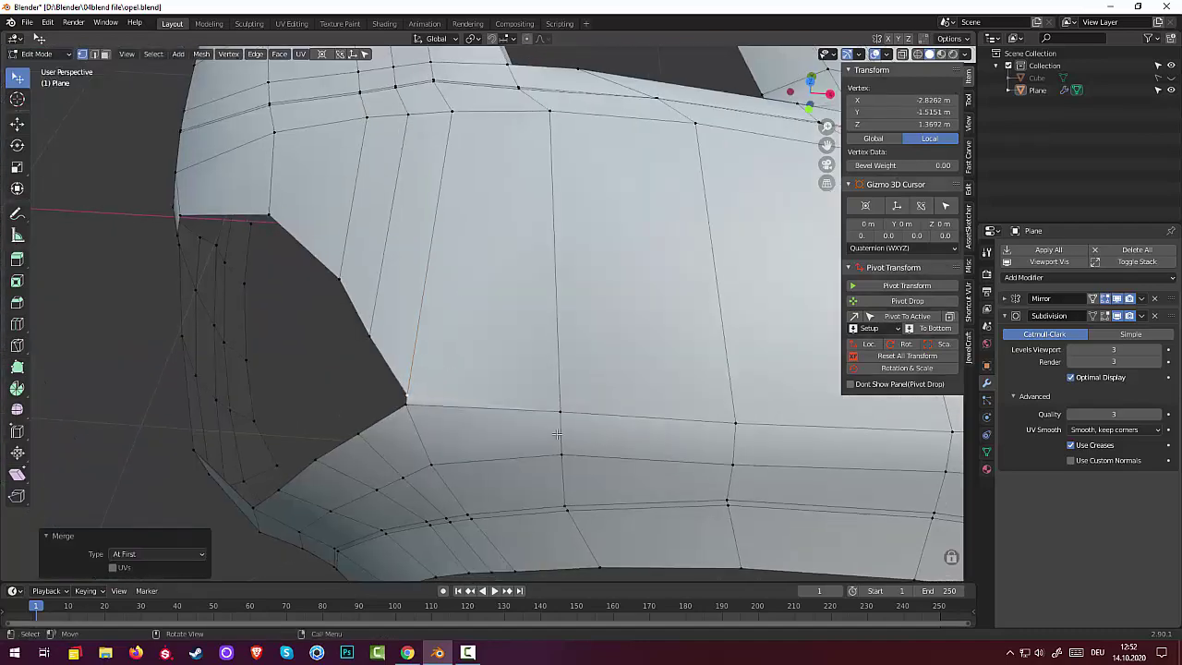
- Nudge a wheel-arch cutout vertex slightly along X (0.007396 m)
{"action": "left_click", "coordinate": [369, 334]}
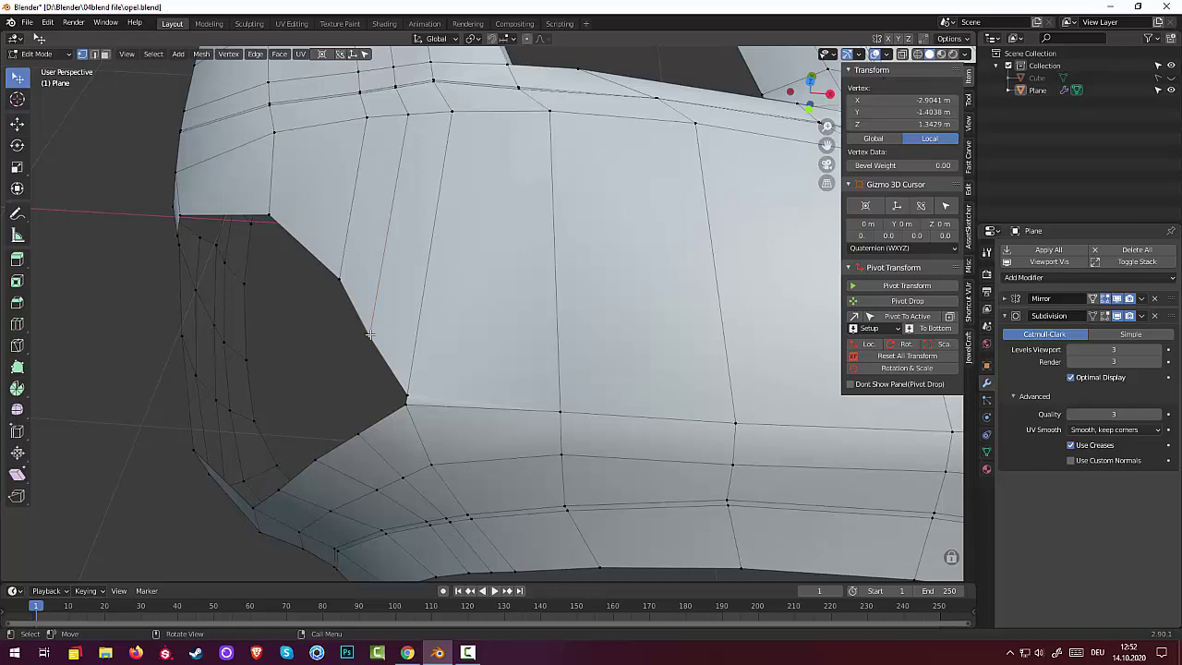
{"action": "key", "text": "g"}
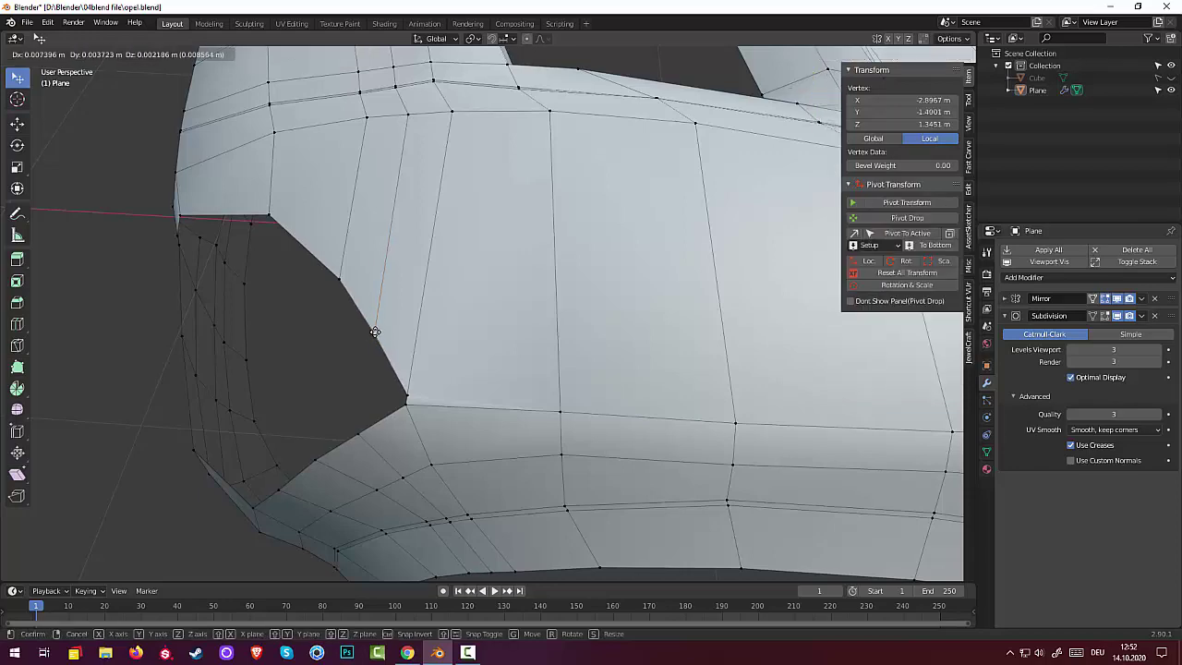
{"action": "left_click", "coordinate": [375, 332]}
- Start another loop cut across the front body along the side
{"action": "middle_click_drag", "start_coordinate": [375, 331], "coordinate": [646, 372]}
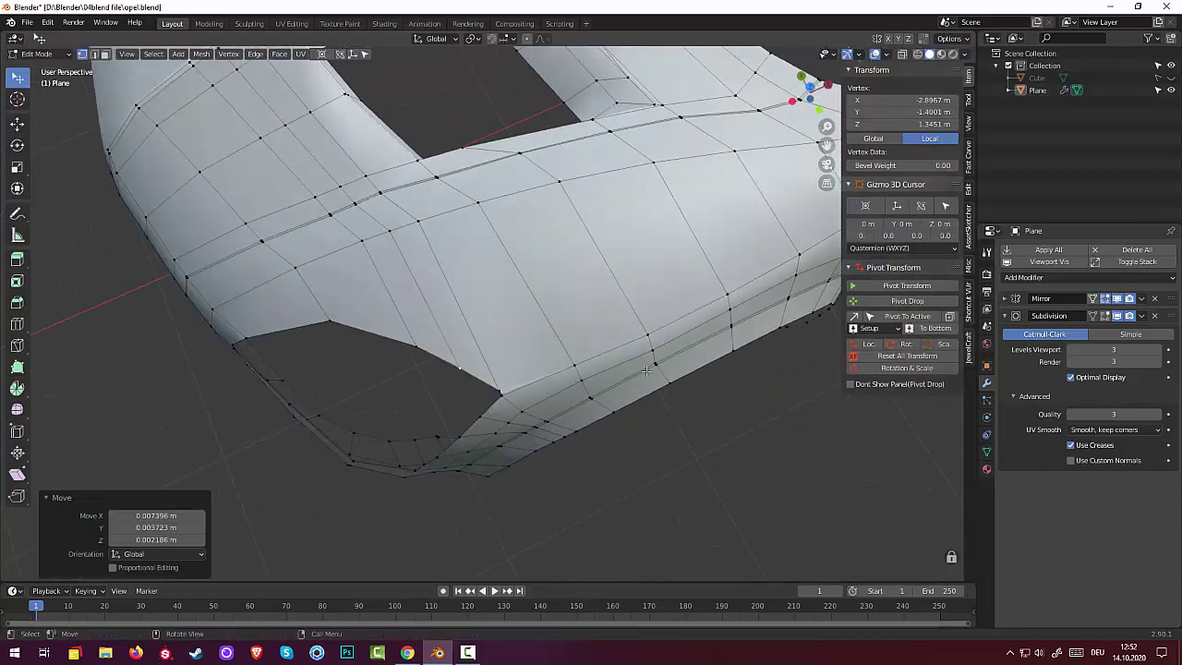
{"action": "left_click", "coordinate": [635, 315]}
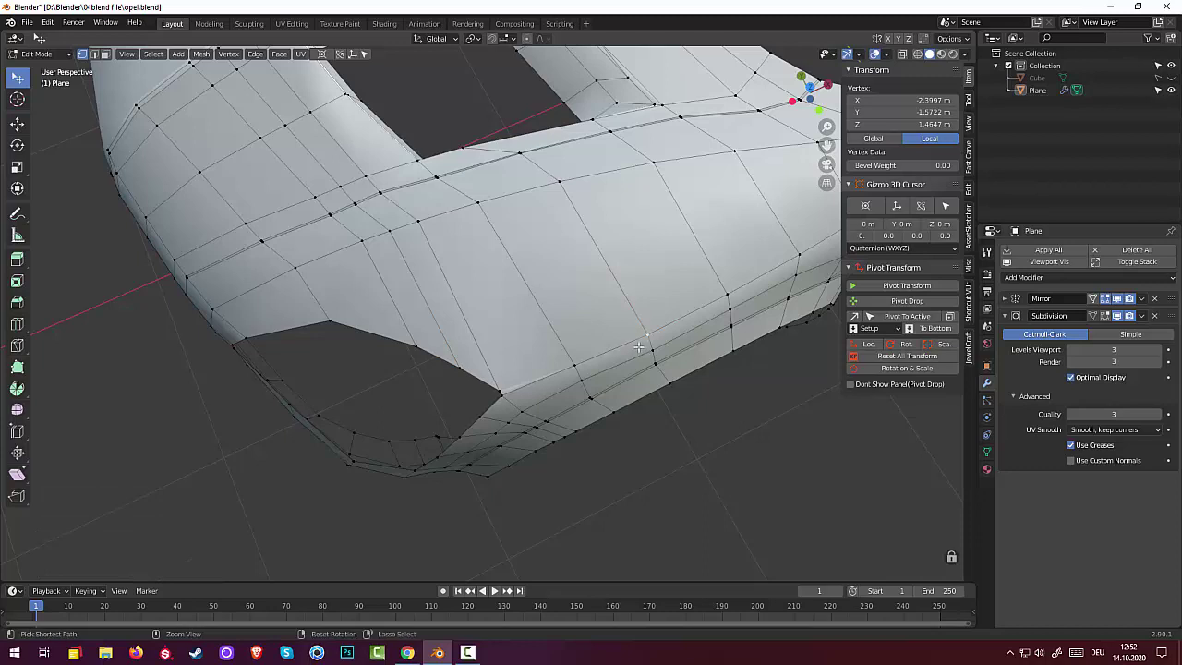
{"action": "key", "text": "ctrl+r"}
{"action": "left_click", "coordinate": [626, 286]}
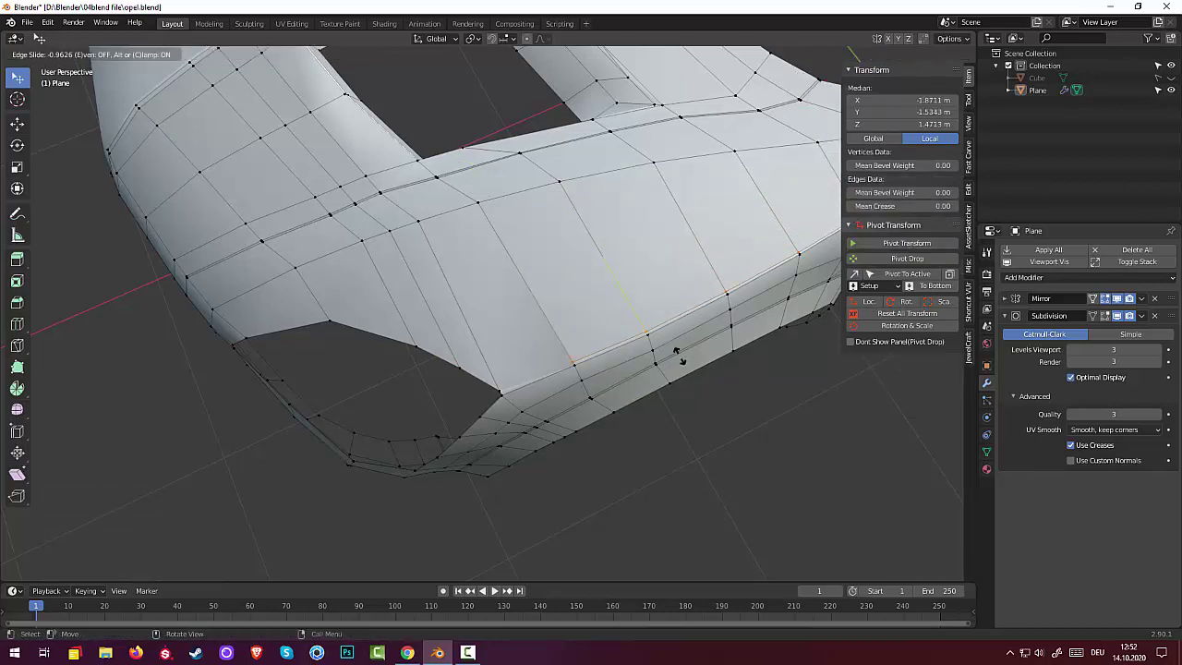
- Confirm the side edge loop's position and zoom in on the vent corner
{"action": "left_click", "coordinate": [676, 354]}
{"action": "scroll", "coordinate": [628, 423], "scroll_direction": "up", "scroll_amount": 2}
{"action": "scroll", "coordinate": [637, 415], "scroll_direction": "up", "scroll_amount": 2}
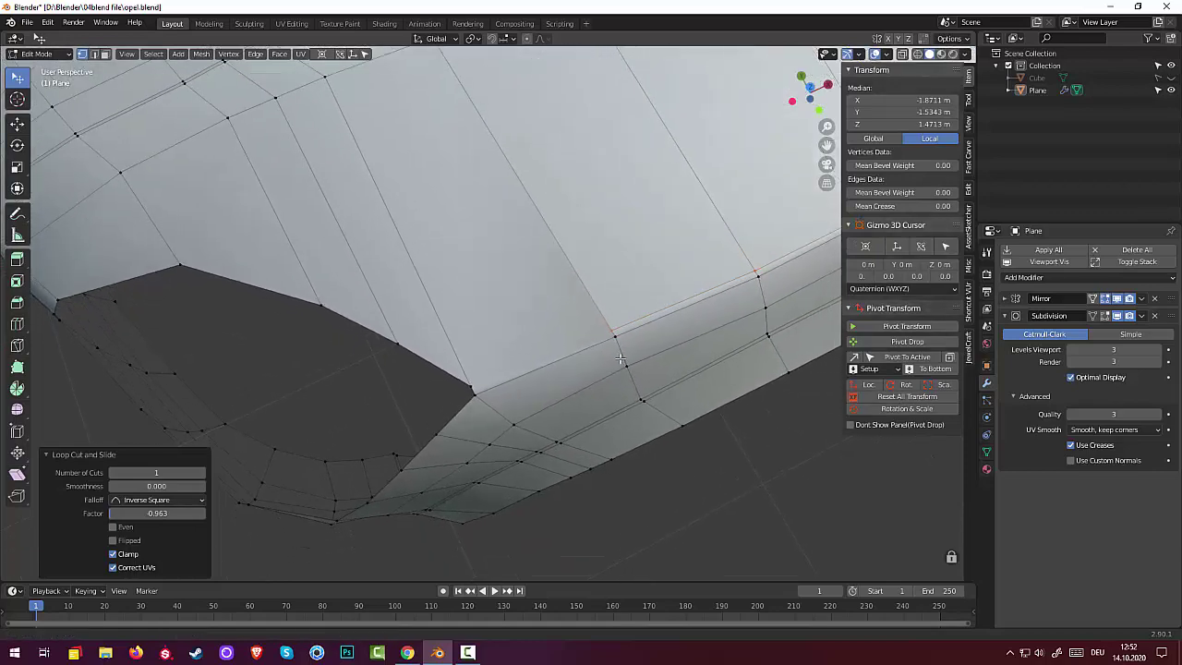
{"action": "scroll", "coordinate": [553, 388], "scroll_direction": "up", "scroll_amount": 2}
{"action": "scroll", "coordinate": [480, 365], "scroll_direction": "up", "scroll_amount": 1}
{"action": "scroll", "coordinate": [465, 369], "scroll_direction": "up", "scroll_amount": 1}
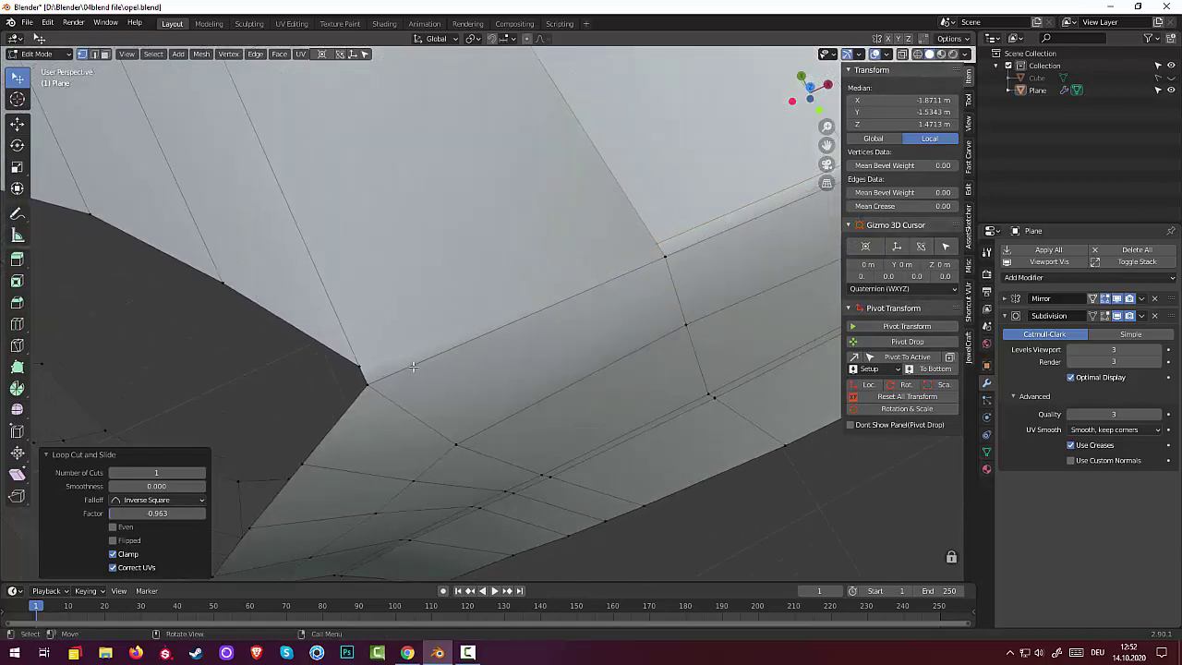
- Knife-cut a new edge from the cutout corner vertex up to the panel-line vertex on the side loop
{"action": "left_click", "coordinate": [359, 366]}
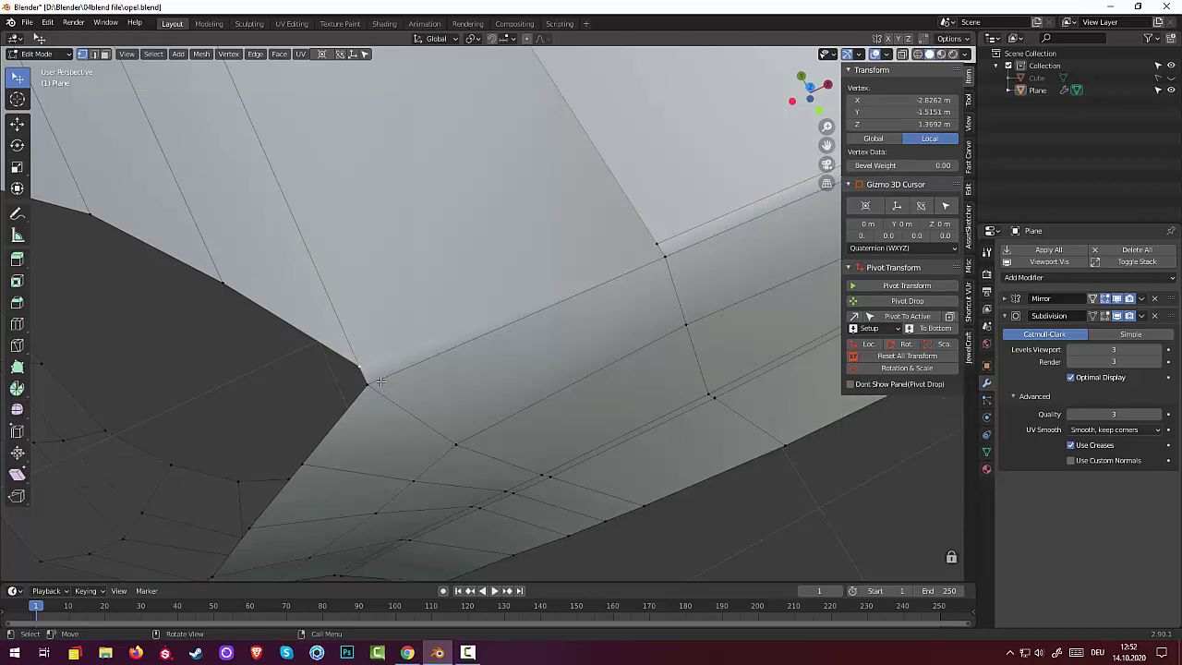
{"action": "key", "text": "k"}
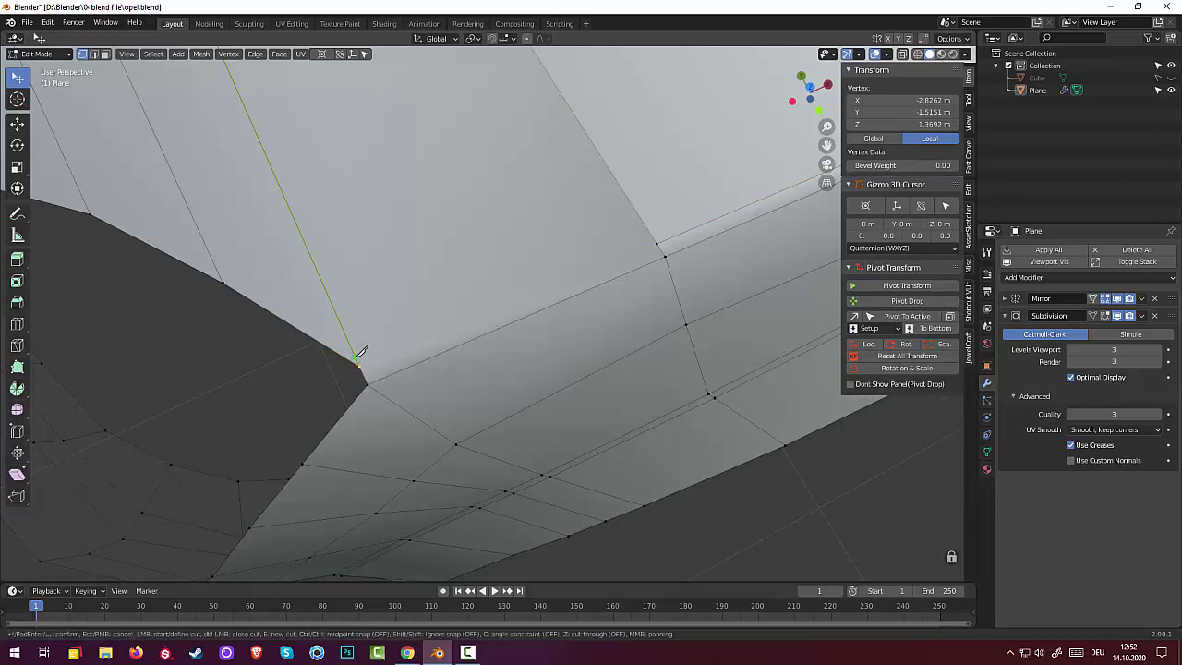
{"action": "left_click", "coordinate": [359, 366]}
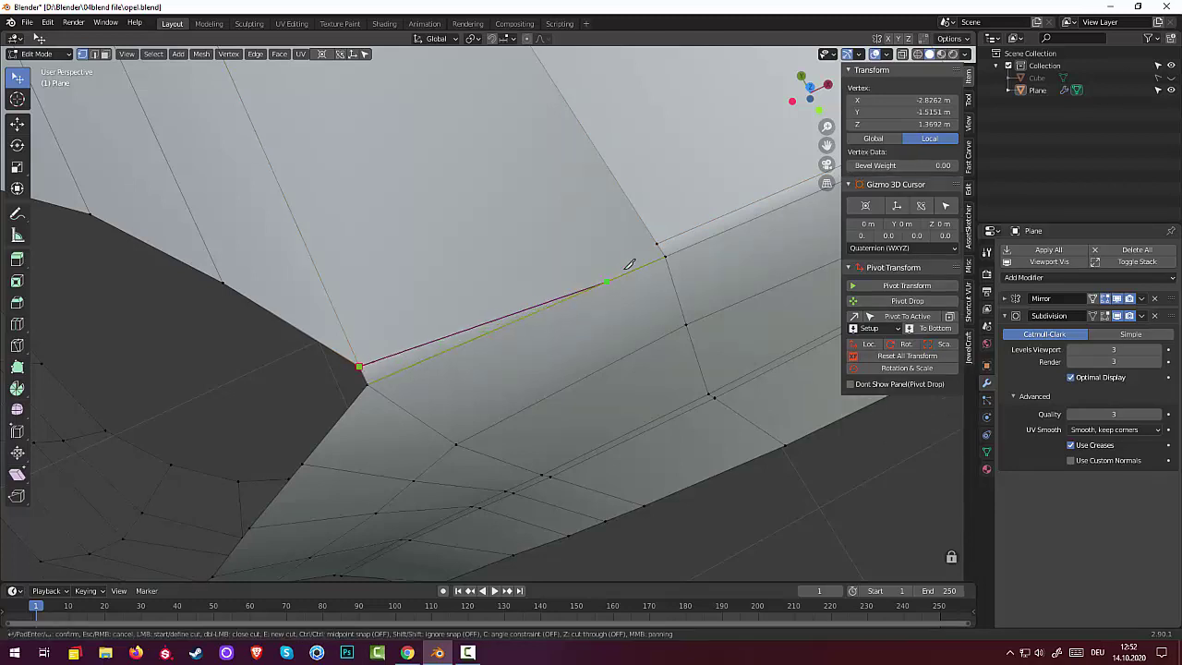
{"action": "left_click", "coordinate": [657, 242]}
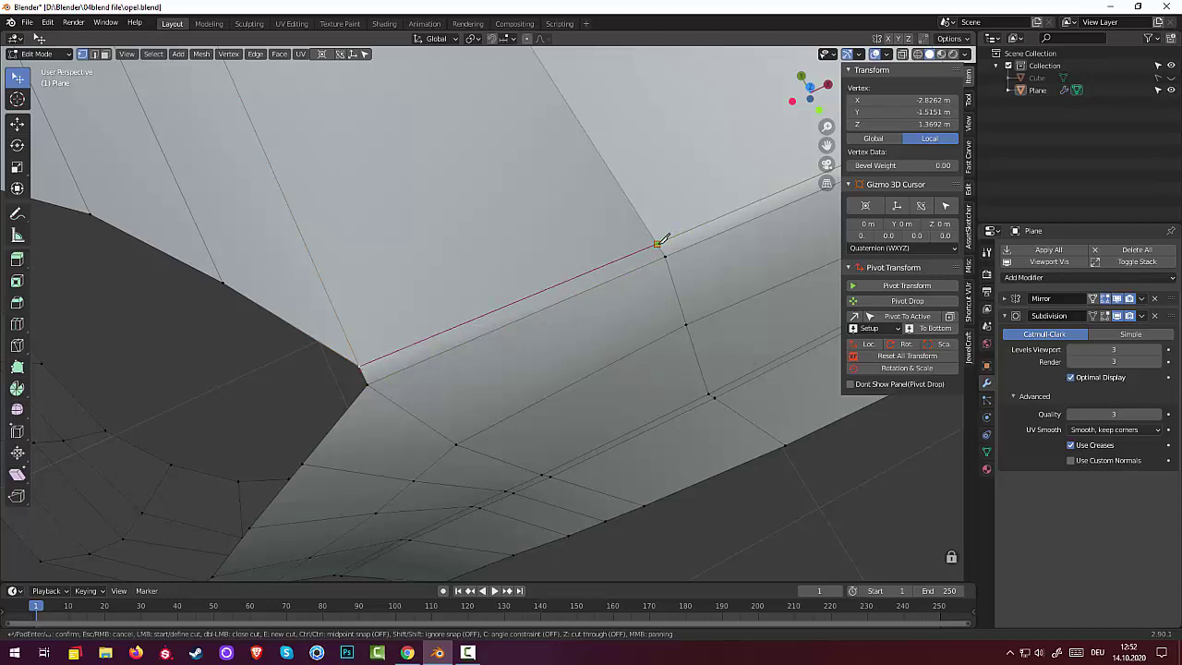
{"action": "key", "text": "Return"}
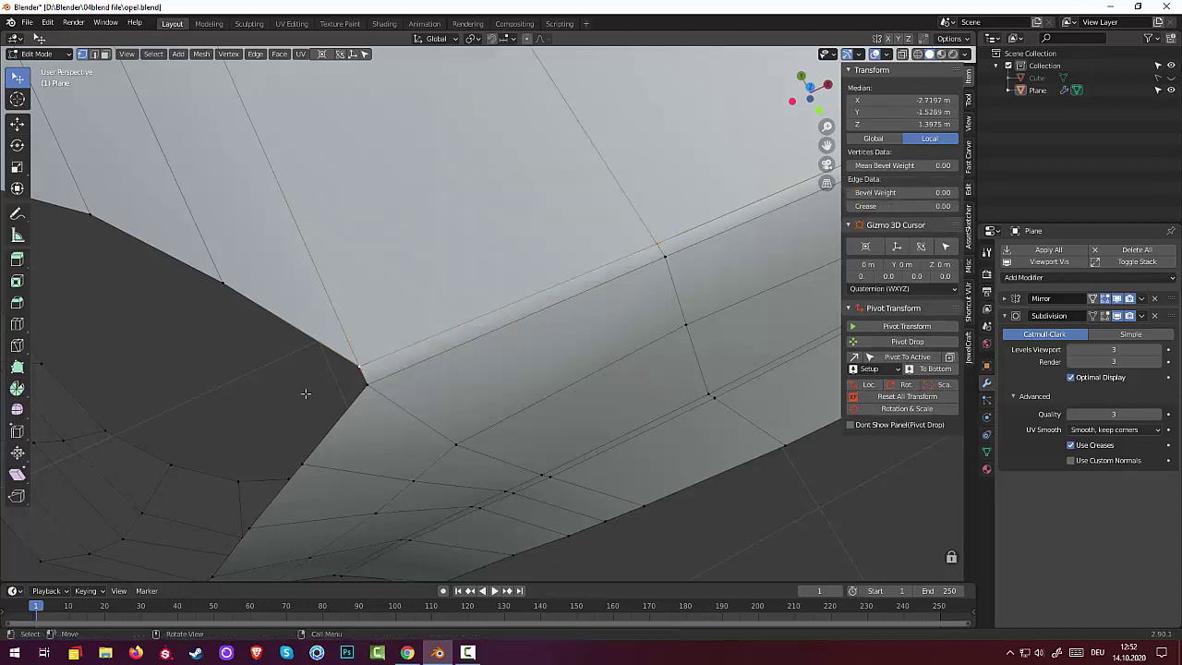
{"action": "scroll", "coordinate": [305, 393], "scroll_direction": "up", "scroll_amount": 2}
{"action": "mouse_move", "coordinate": [351, 377]}
{"action": "middle_mouse_down", "text": "shift"}
{"action": "mouse_move", "coordinate": [493, 351]}
{"action": "mouse_move", "coordinate": [453, 390]}
{"action": "middle_mouse_up", "text": "shift"}
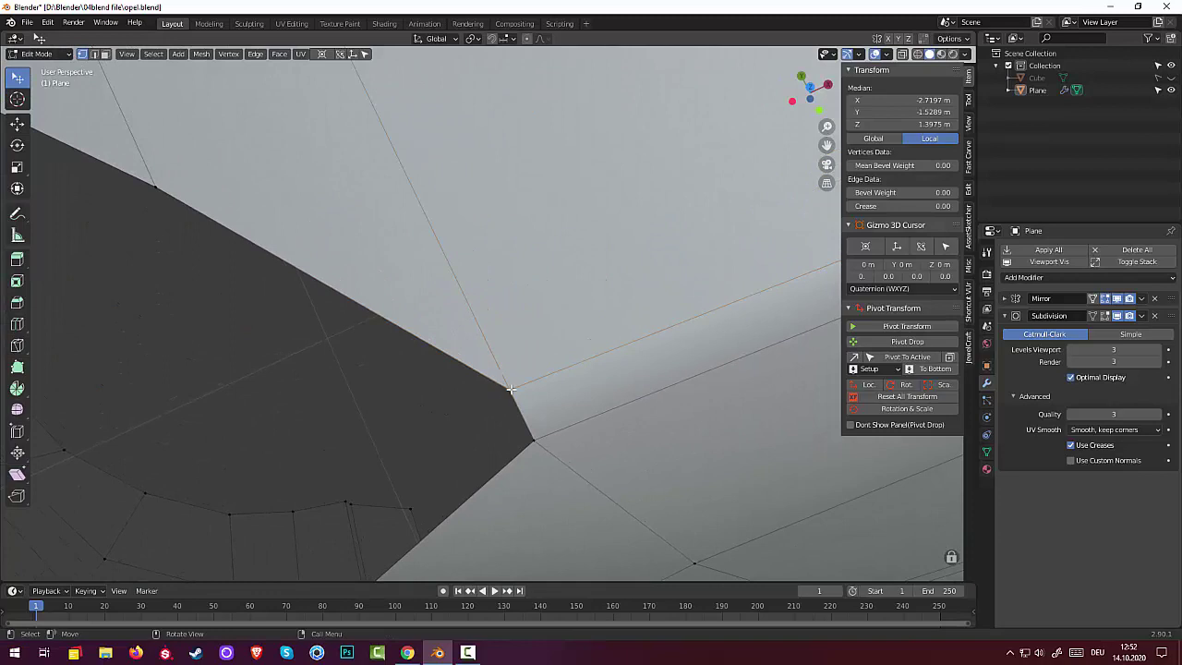
- With X-ray on, box-select the corner vertices, merge them At Center, then undo
{"action": "left_click", "coordinate": [903, 55]}
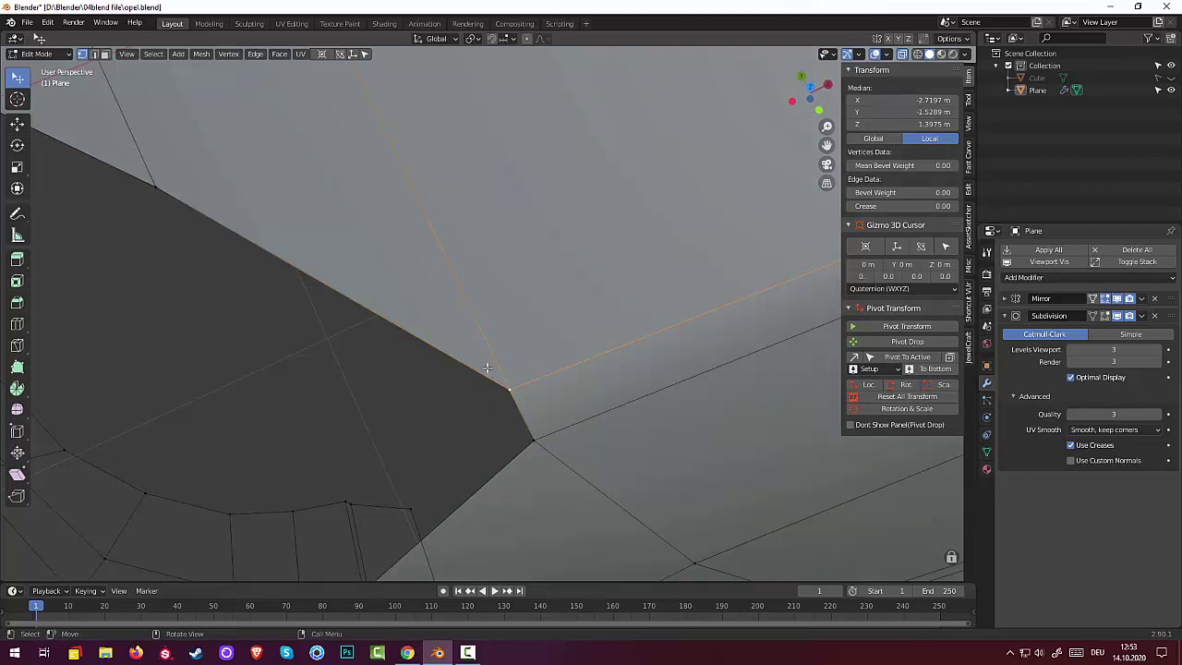
{"action": "key", "text": "b"}
{"action": "left_click_drag", "start_coordinate": [485, 366], "coordinate": [532, 415]}
{"action": "key", "text": "m"}
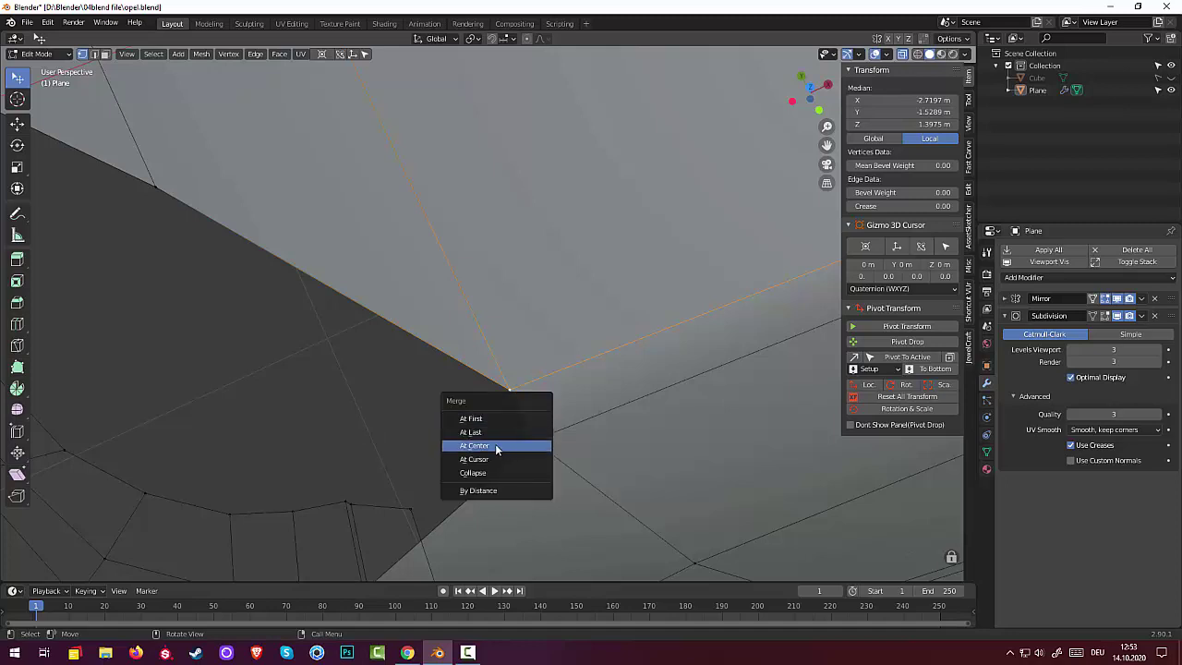
{"action": "left_click", "coordinate": [495, 444]}
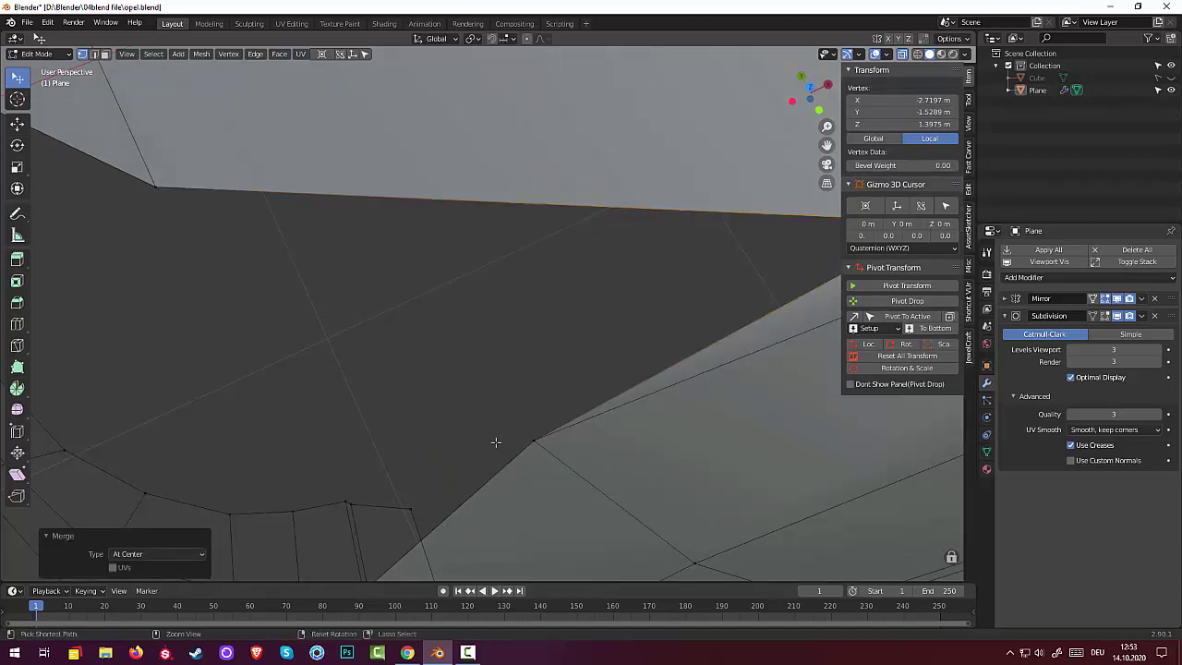
{"action": "key", "text": "ctrl+z"}
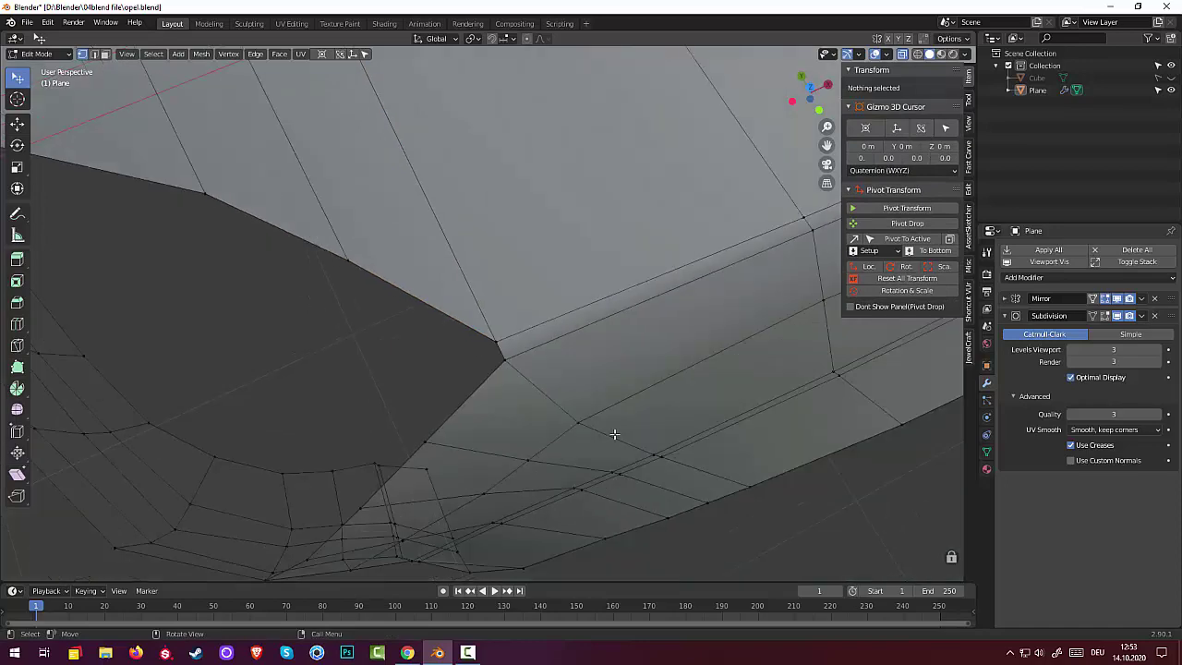
- Box-select the overlapping corner vertices again and merge them At Center into one vertex
{"action": "key", "text": "b"}
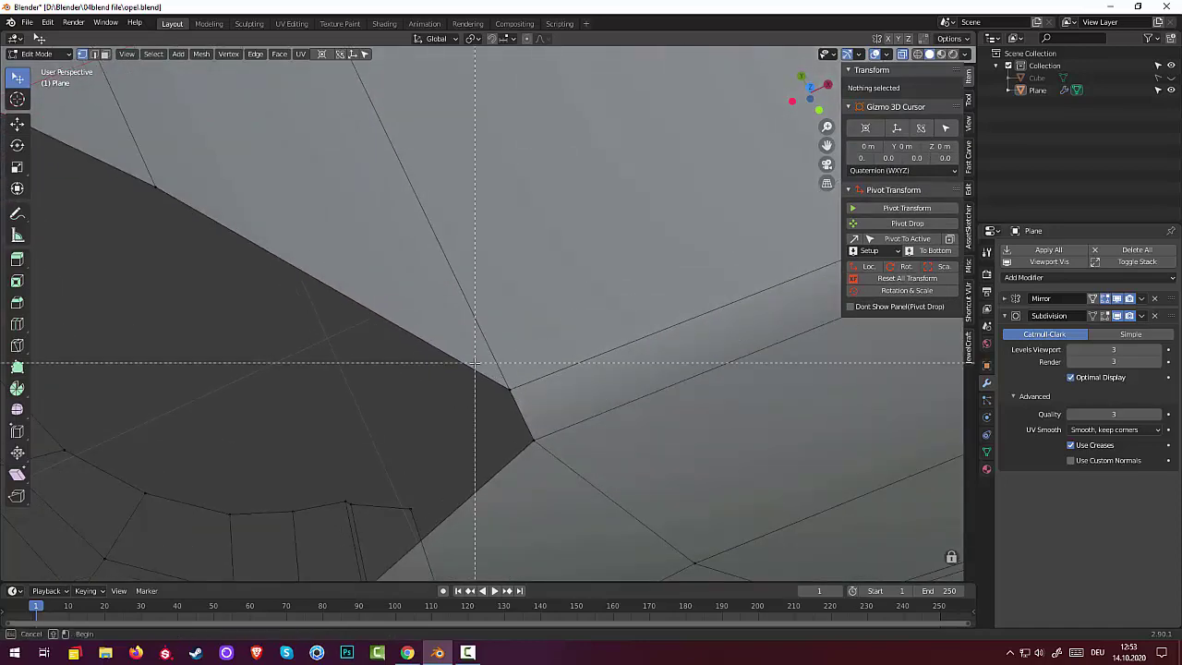
{"action": "left_click_drag", "start_coordinate": [475, 365], "coordinate": [533, 408]}
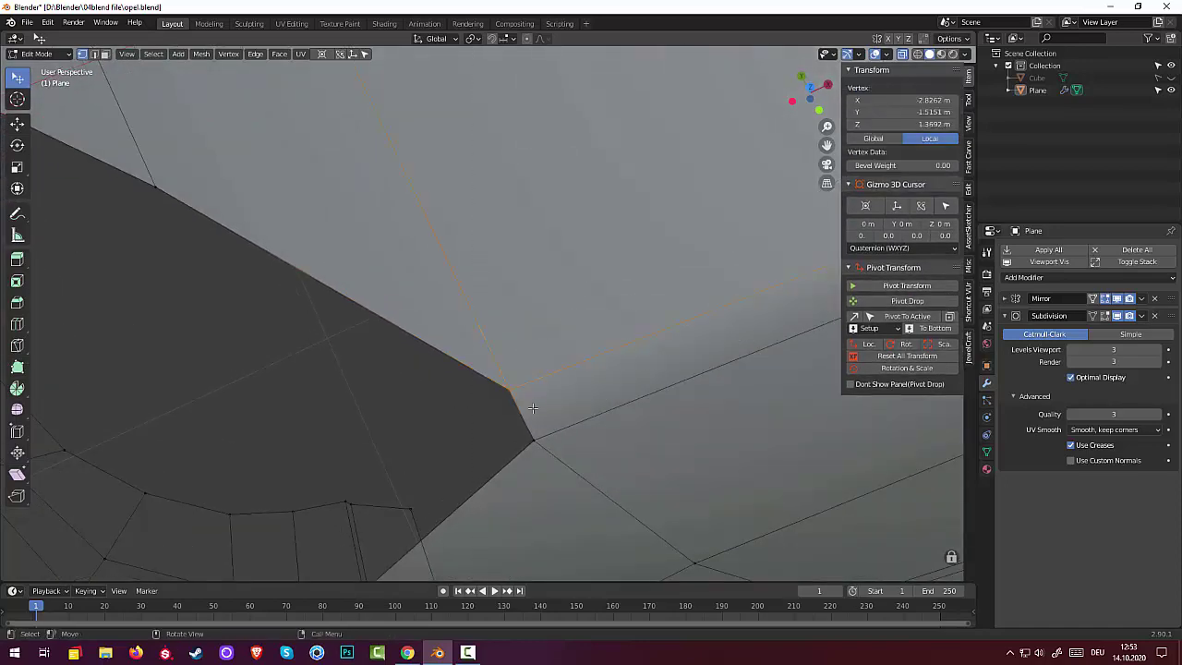
{"action": "key", "text": "m"}
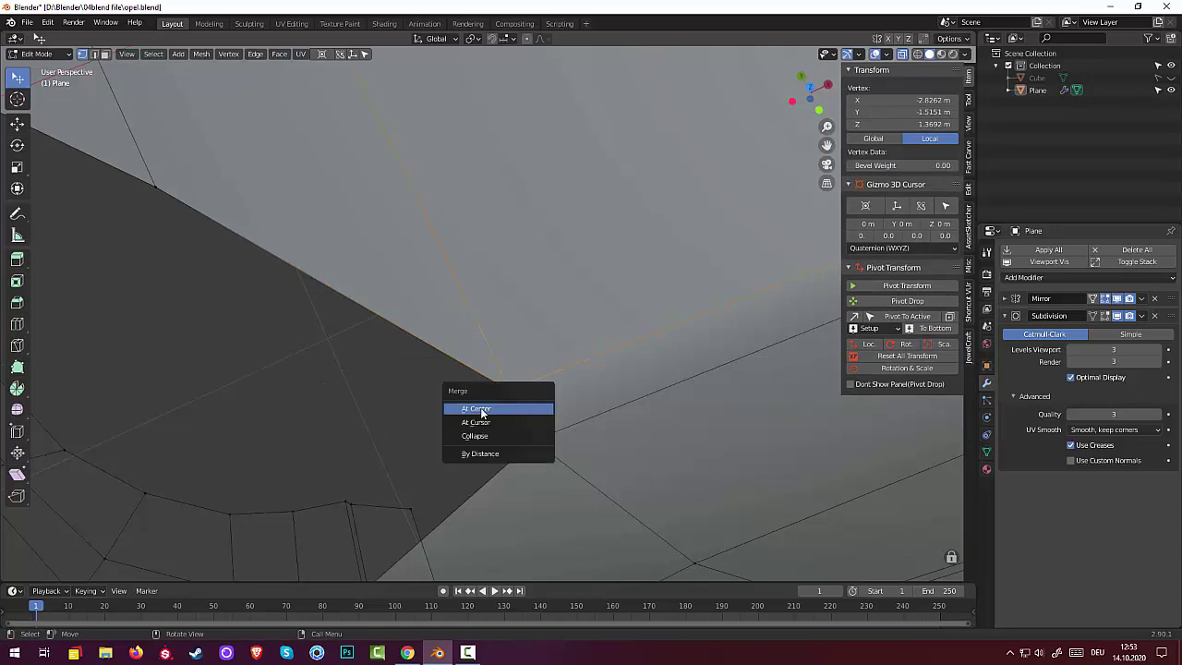
{"action": "left_click", "coordinate": [480, 409]}
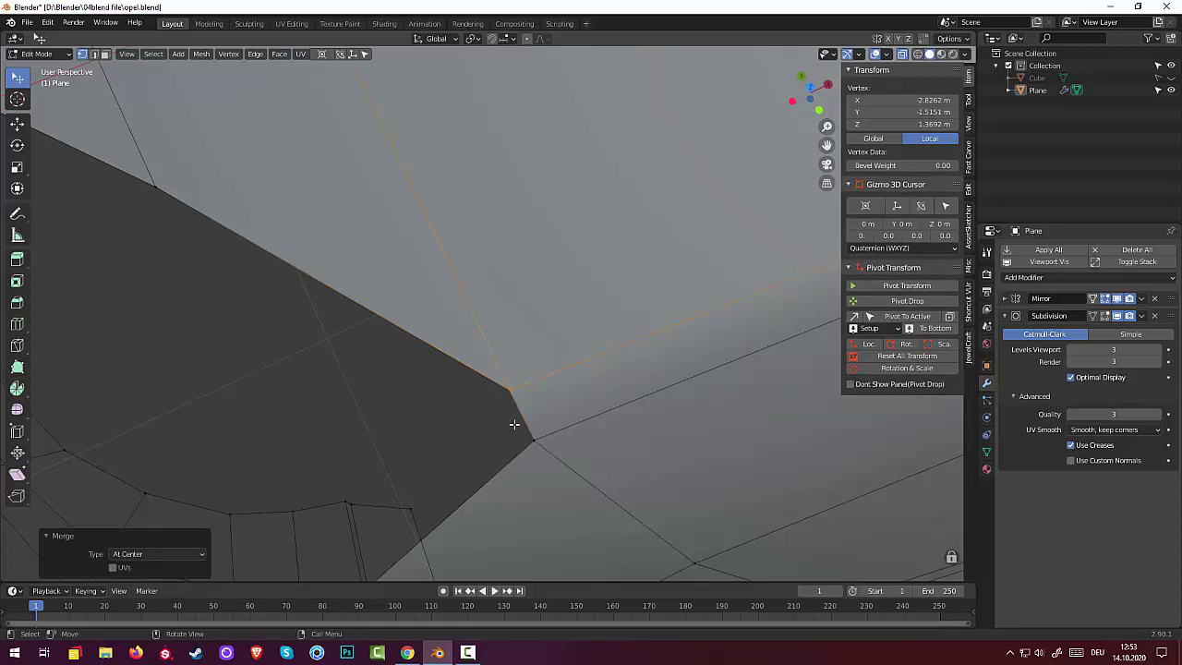
{"action": "scroll", "coordinate": [514, 422], "scroll_direction": "down", "scroll_amount": 3}
{"action": "scroll", "coordinate": [506, 426], "scroll_direction": "down", "scroll_amount": 3}
{"action": "scroll", "coordinate": [507, 425], "scroll_direction": "down", "scroll_amount": 2}
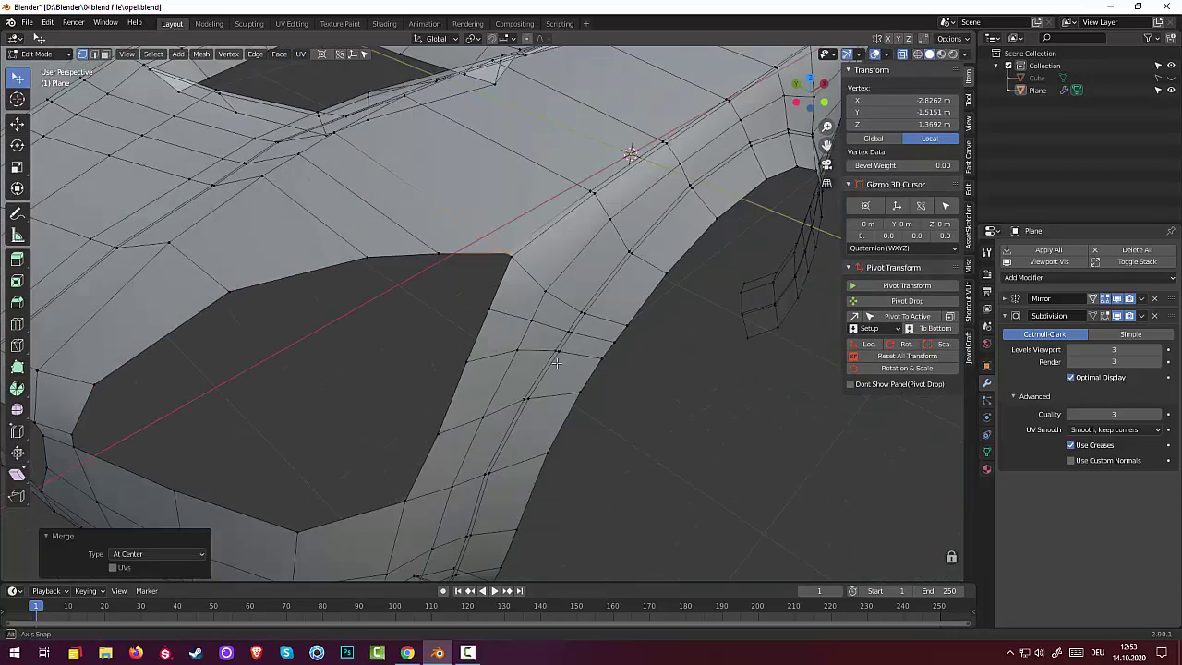
{"action": "mouse_move", "coordinate": [523, 422]}
{"action": "middle_mouse_down"}
{"action": "mouse_move", "coordinate": [569, 350]}
{"action": "mouse_move", "coordinate": [369, 532]}
{"action": "mouse_move", "coordinate": [261, 121]}
{"action": "mouse_move", "coordinate": [520, 394]}
{"action": "middle_mouse_up"}
{"action": "scroll", "coordinate": [520, 394], "scroll_direction": "up", "scroll_amount": 1}
{"action": "scroll", "coordinate": [523, 383], "scroll_direction": "up", "scroll_amount": 1}
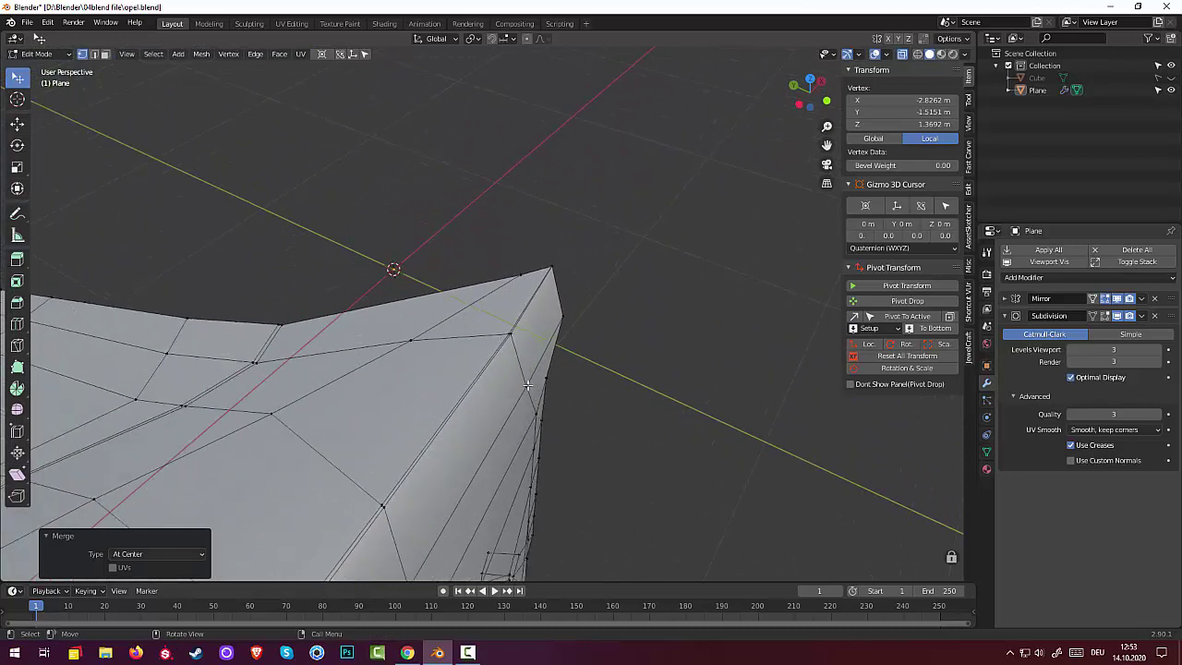
{"action": "scroll", "coordinate": [526, 363], "scroll_direction": "up", "scroll_amount": 2}
- Vertex-slide the vertex near the hood's front corner slightly along its edge
{"action": "left_click", "coordinate": [517, 343]}
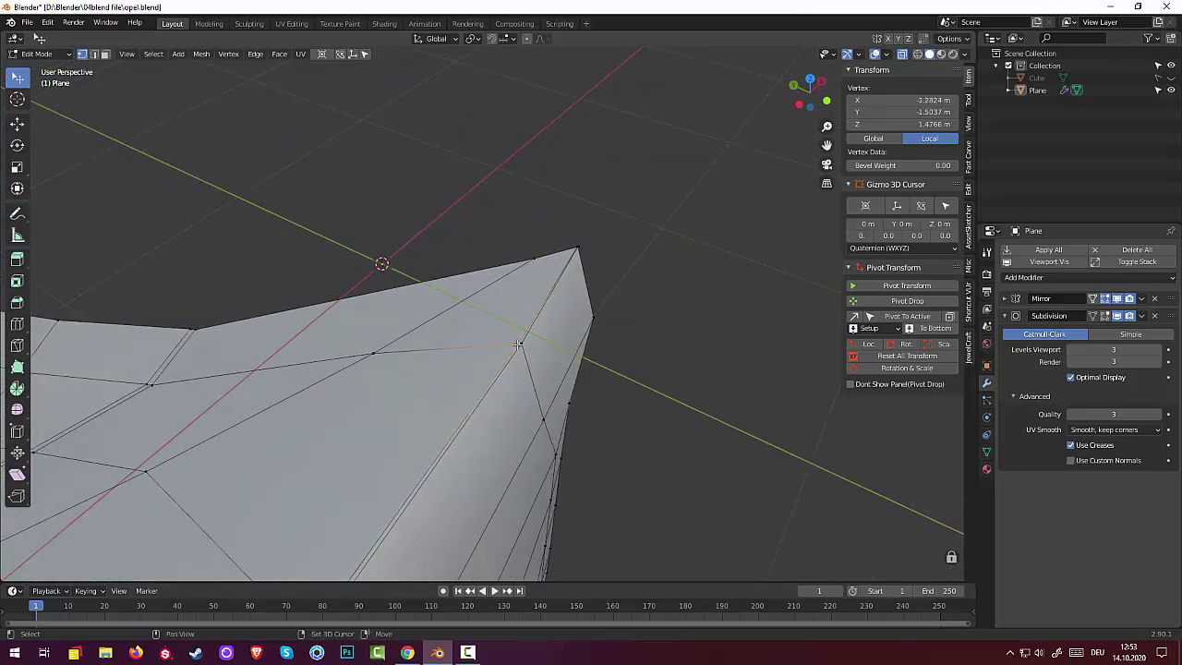
{"action": "key", "text": "shift+v"}
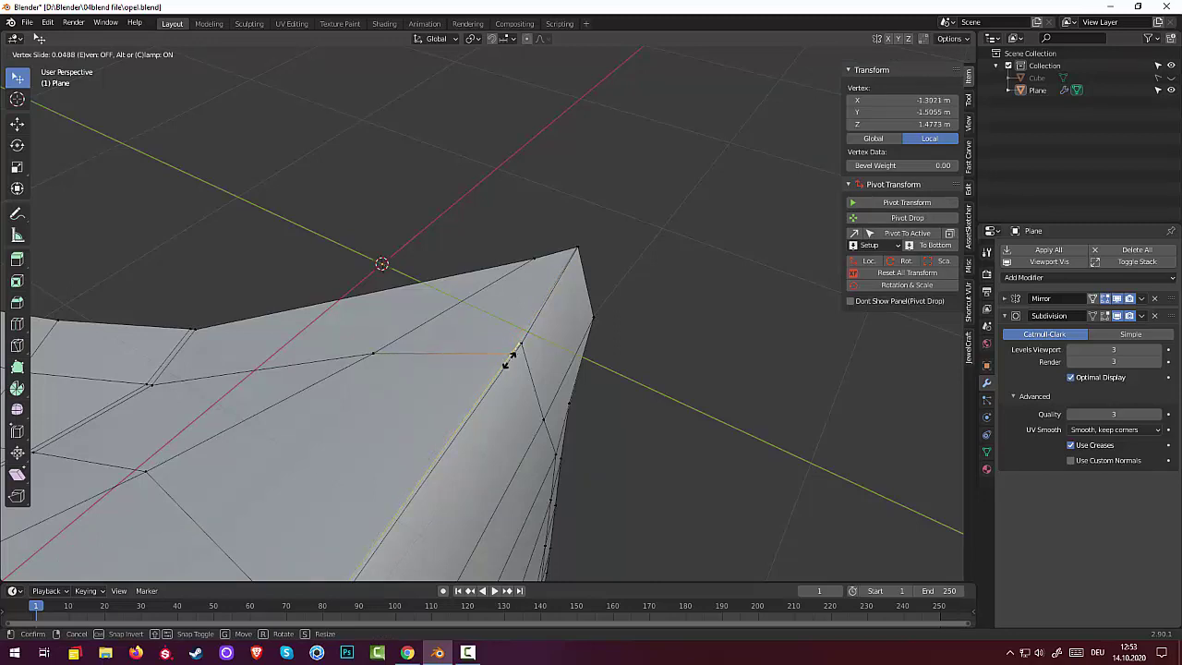
{"action": "left_click", "coordinate": [501, 358]}
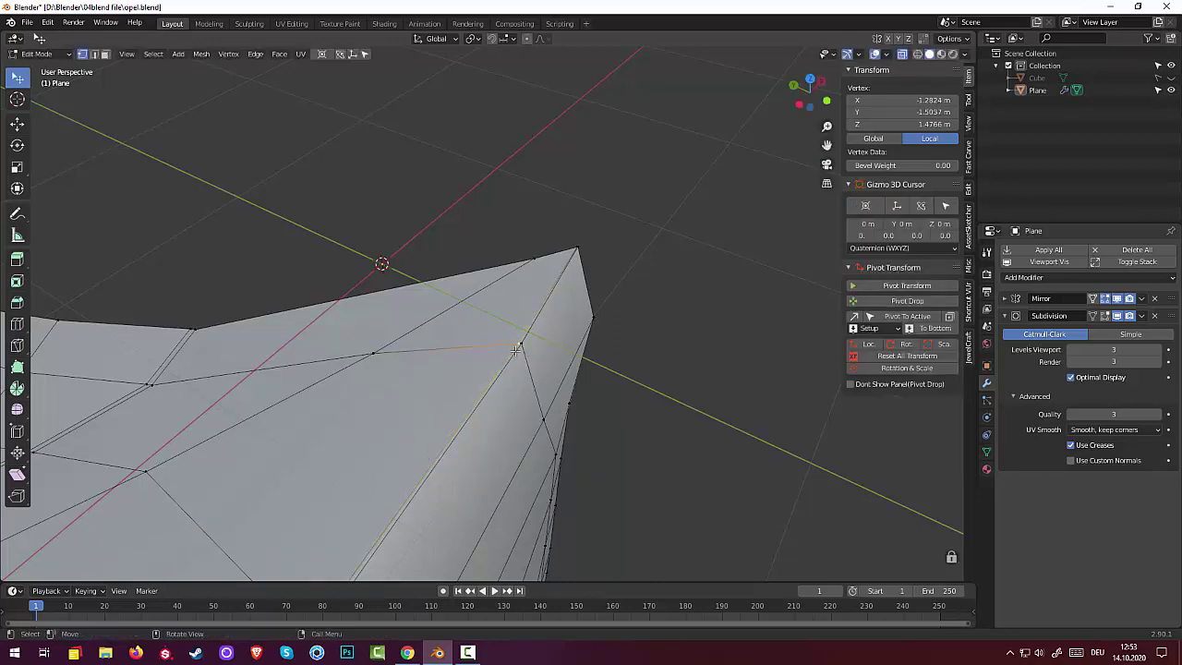
{"action": "key", "text": "shift+v"}
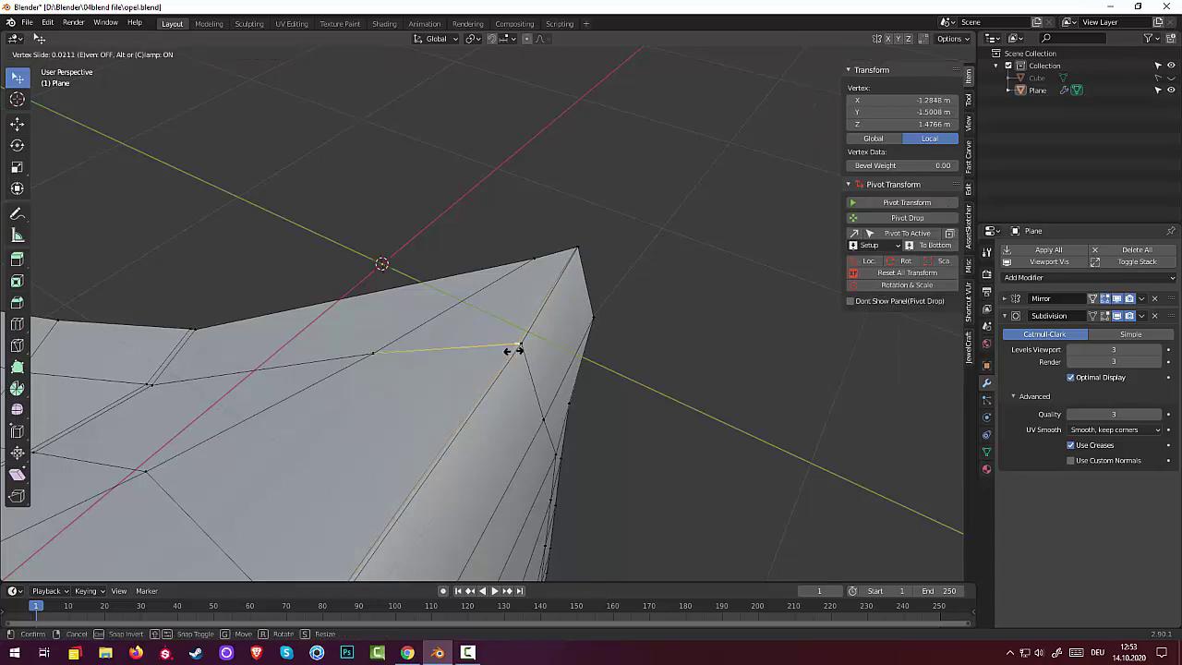
{"action": "left_click", "coordinate": [515, 358]}
- Slide the hood's top corner vertex slightly along its edge, then deselect everything
{"action": "middle_click_drag", "start_coordinate": [512, 380], "coordinate": [630, 192]}
{"action": "middle_click_drag", "start_coordinate": [626, 304], "coordinate": [617, 291]}
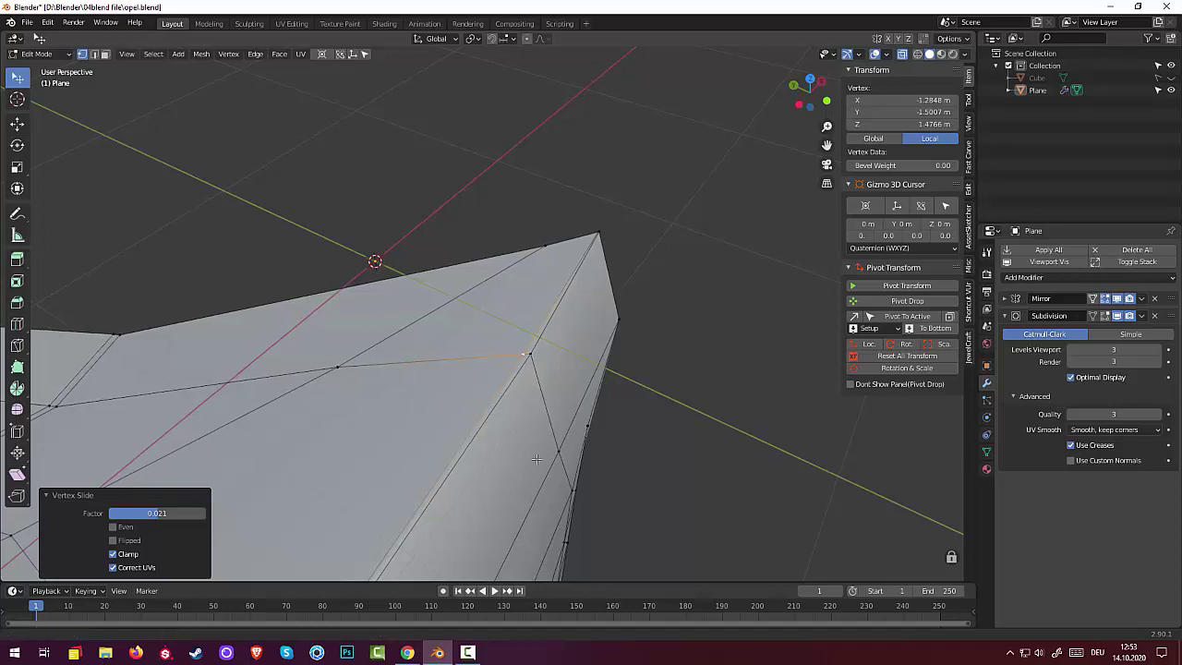
{"action": "left_click", "coordinate": [597, 232]}
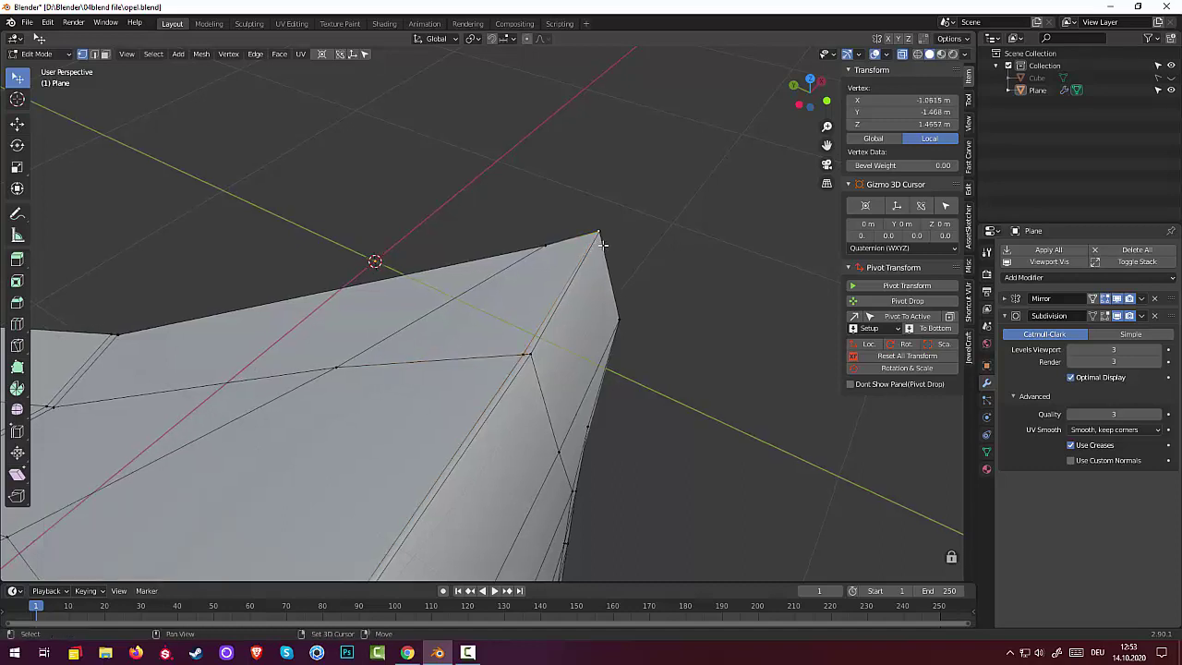
{"action": "key", "text": "shift+v"}
{"action": "left_click", "coordinate": [592, 246]}
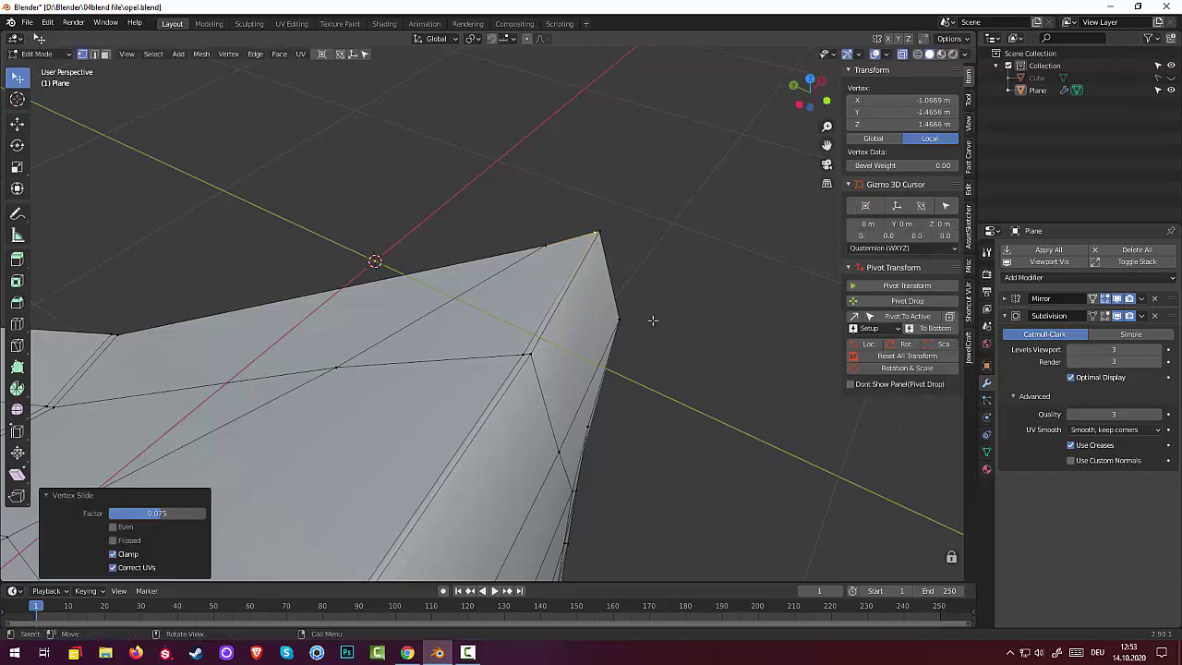
{"action": "left_click", "coordinate": [696, 393]}
{"action": "scroll", "coordinate": [713, 420], "scroll_direction": "down", "scroll_amount": 2}
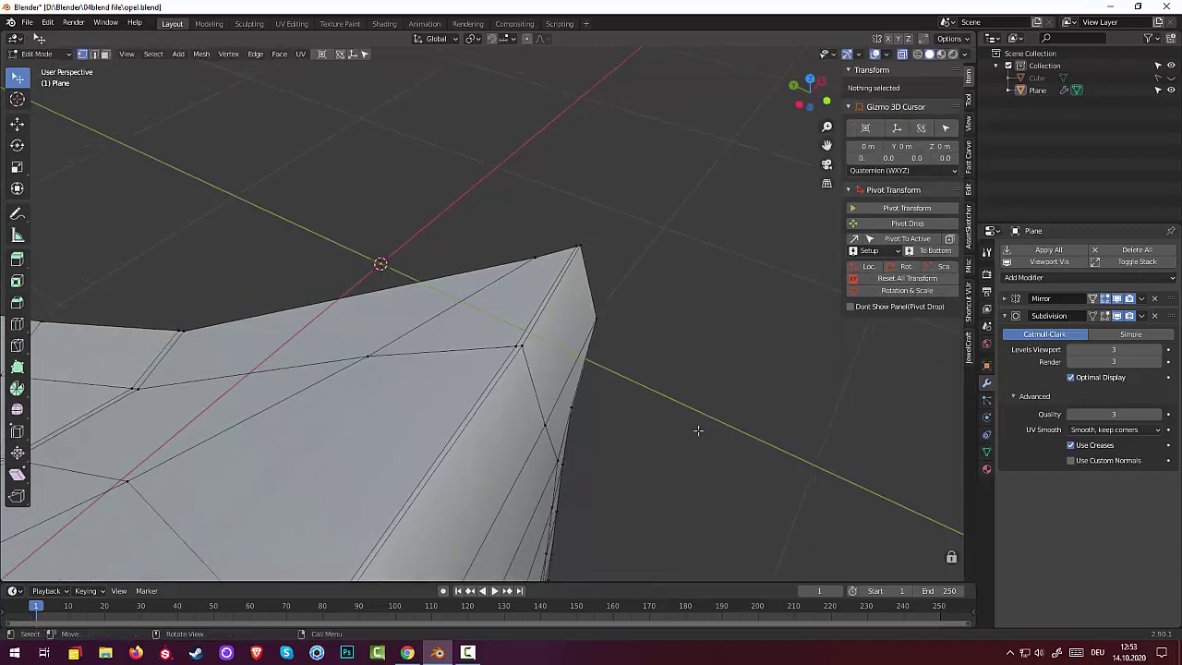
{"action": "scroll", "coordinate": [696, 427], "scroll_direction": "down", "scroll_amount": 2}
{"action": "scroll", "coordinate": [641, 409], "scroll_direction": "down", "scroll_amount": 2}
{"action": "scroll", "coordinate": [746, 283], "scroll_direction": "down", "scroll_amount": 3}
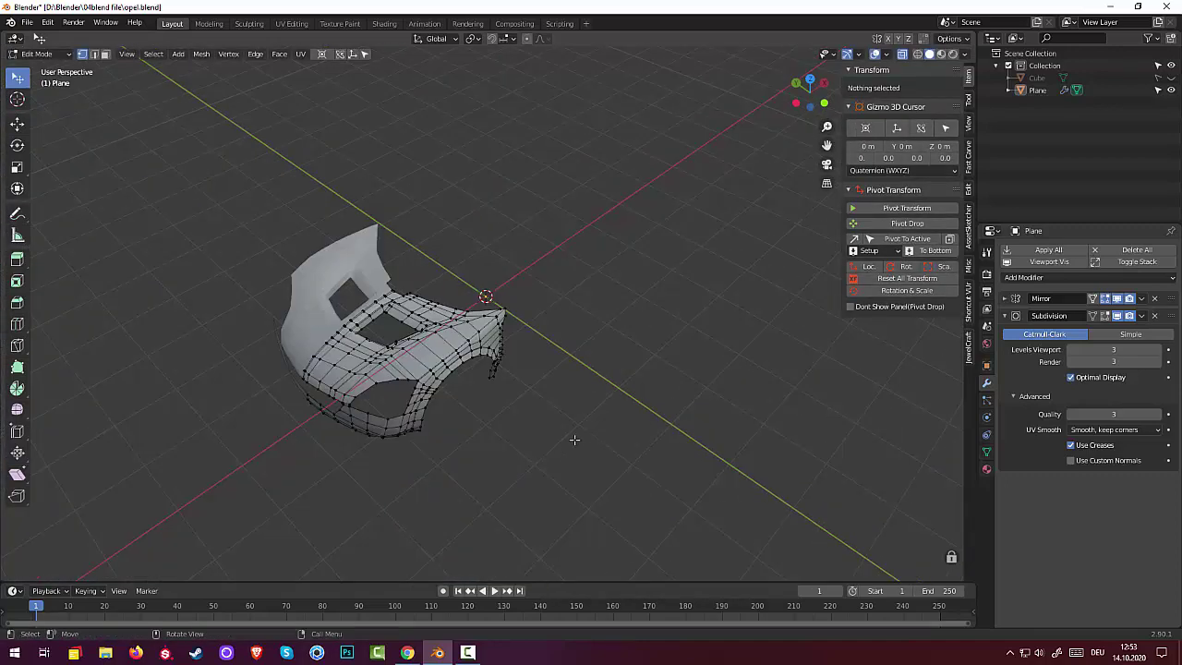
{"action": "scroll", "coordinate": [572, 441], "scroll_direction": "up", "scroll_amount": 4}
{"action": "scroll", "coordinate": [622, 343], "scroll_direction": "up", "scroll_amount": 2}
{"action": "scroll", "coordinate": [753, 204], "scroll_direction": "up", "scroll_amount": 2}
{"action": "scroll", "coordinate": [669, 328], "scroll_direction": "down", "scroll_amount": 2}
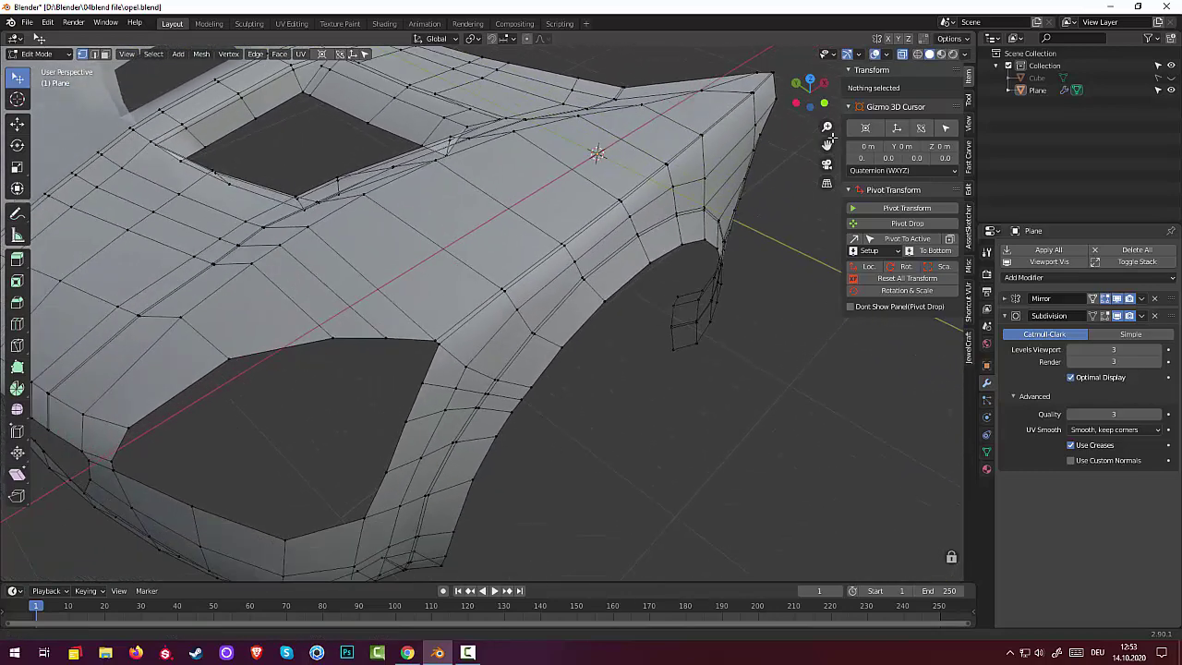
{"action": "scroll", "coordinate": [668, 330], "scroll_direction": "down", "scroll_amount": 2}
{"action": "scroll", "coordinate": [668, 329], "scroll_direction": "down", "scroll_amount": 2}
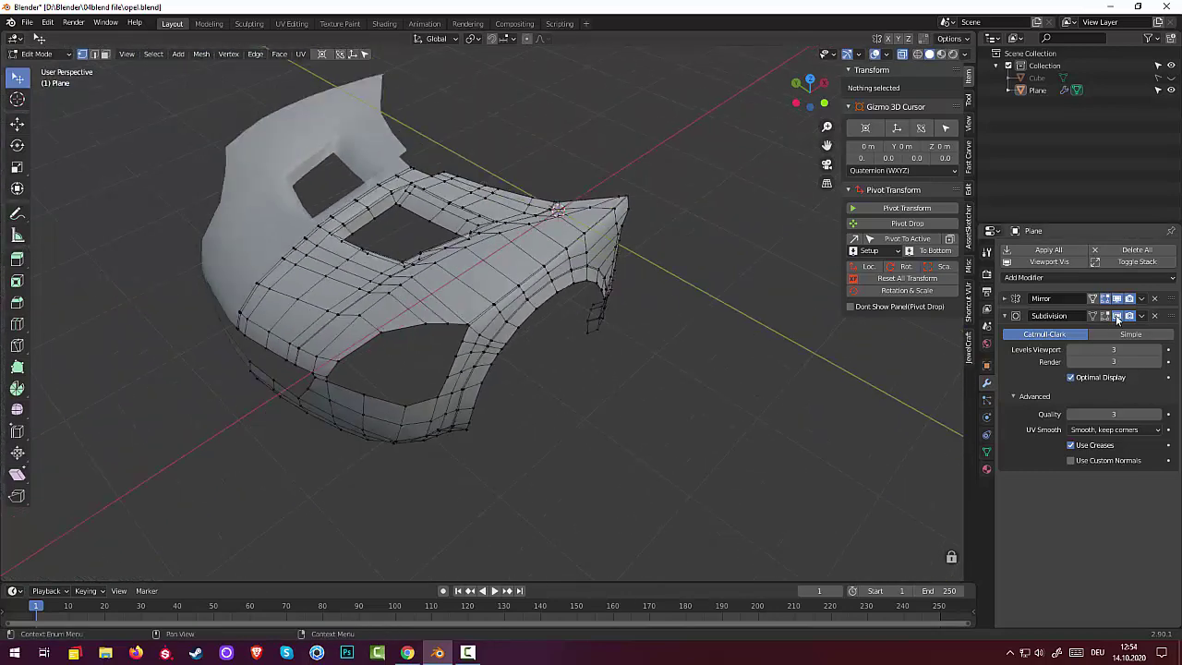
{"action": "left_click", "coordinate": [44, 56]}
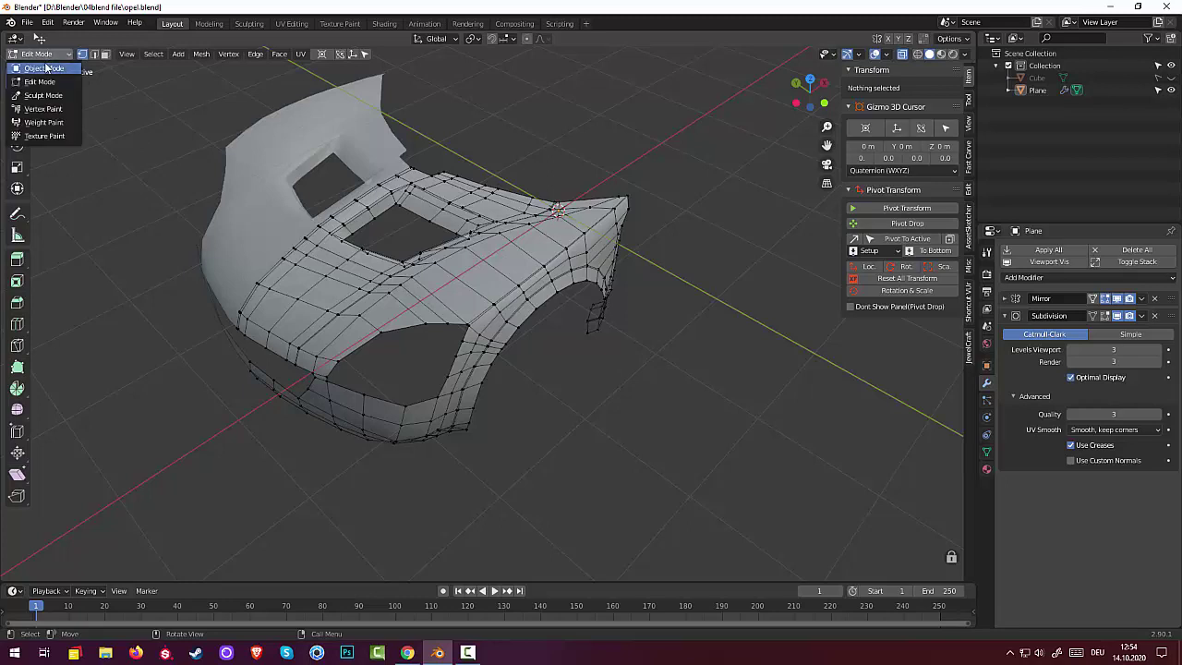
{"action": "left_click", "coordinate": [41, 39]}
{"action": "scroll", "coordinate": [583, 382], "scroll_direction": "up", "scroll_amount": 2}
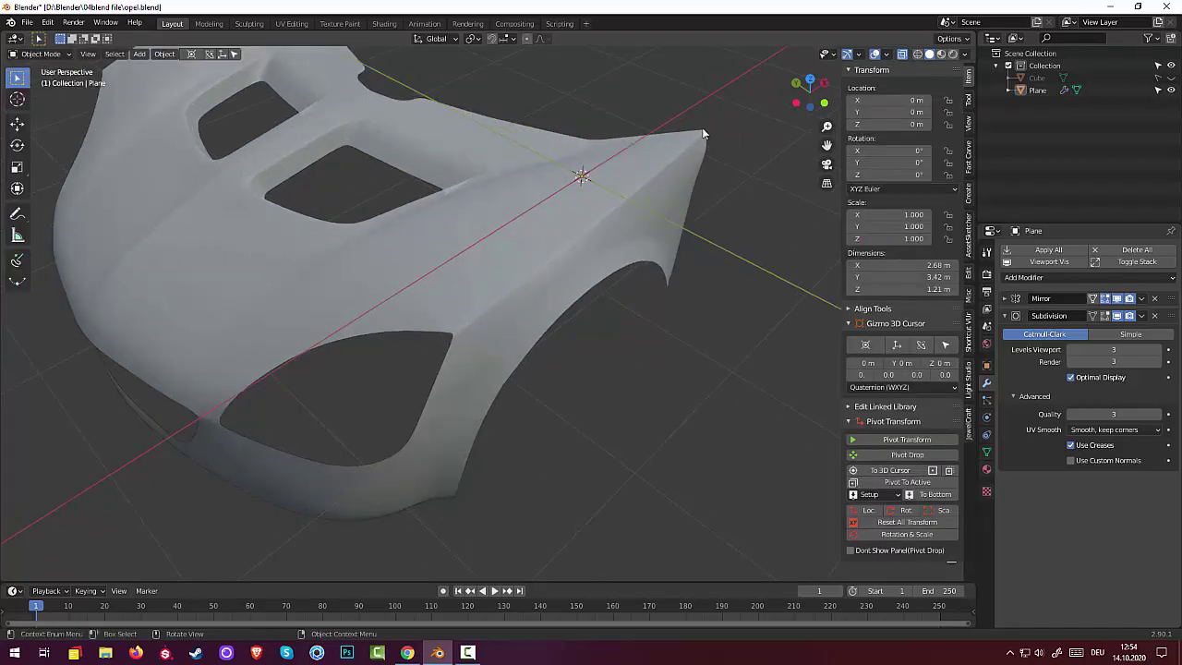
{"action": "scroll", "coordinate": [539, 389], "scroll_direction": "down", "scroll_amount": 3}
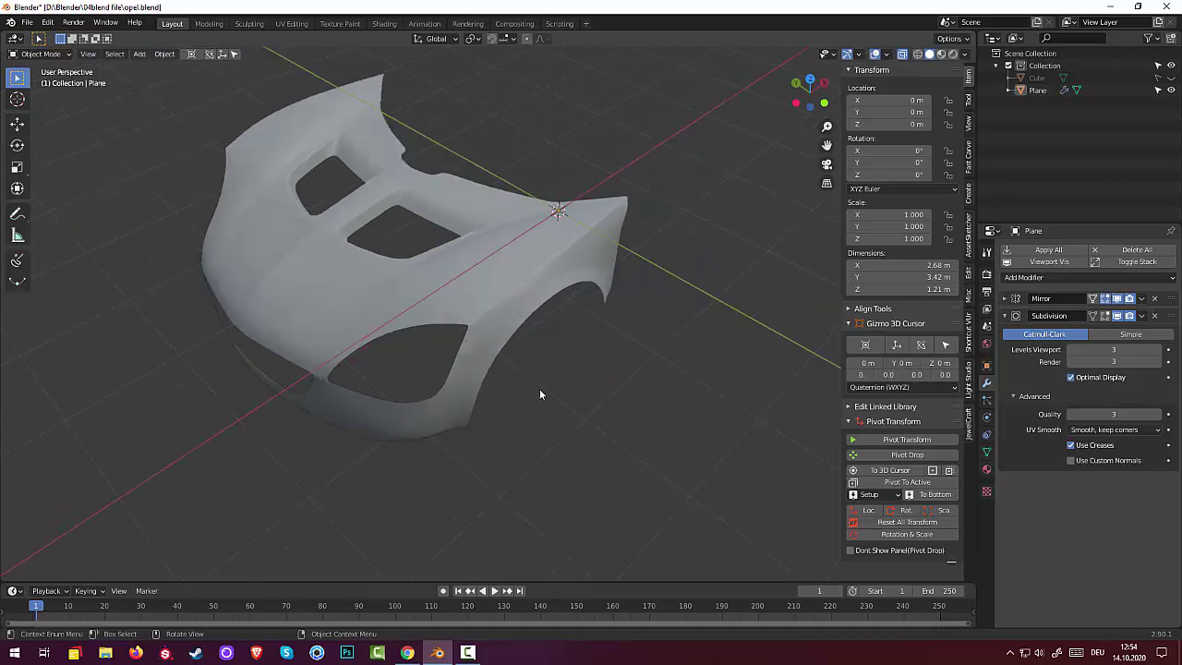
{"action": "mouse_move", "coordinate": [538, 388]}
{"action": "middle_mouse_down"}
{"action": "mouse_move", "coordinate": [644, 361]}
{"action": "mouse_move", "coordinate": [50, 370]}
{"action": "mouse_move", "coordinate": [103, 355]}
{"action": "middle_mouse_up"}
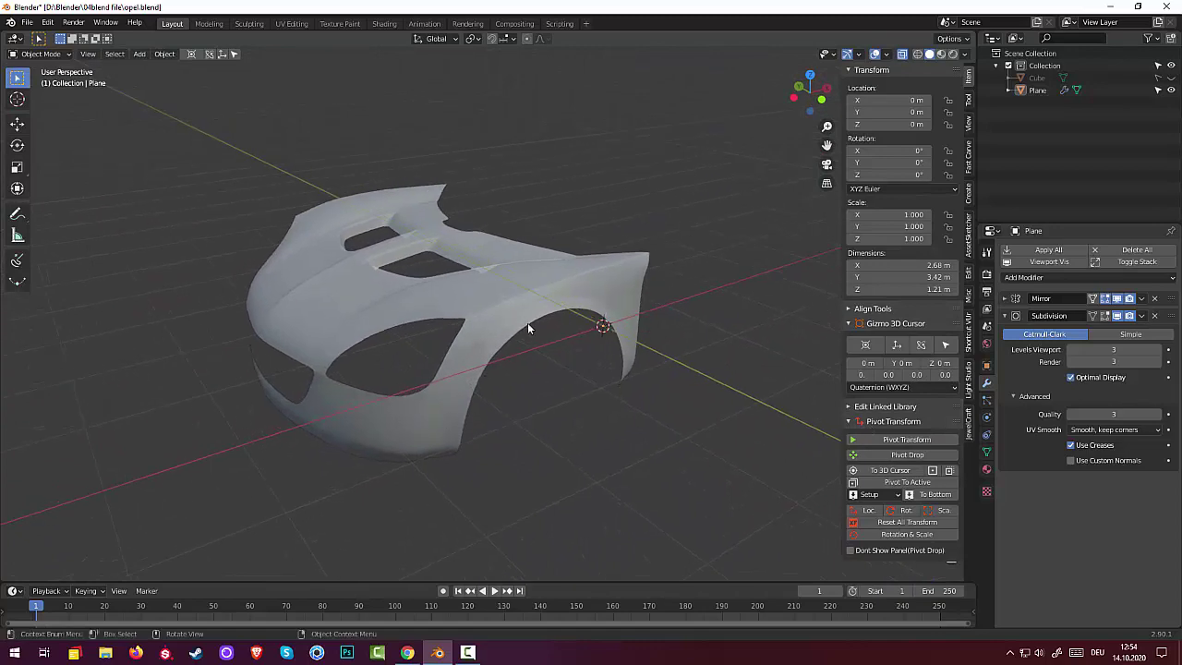
{"action": "mouse_move", "coordinate": [643, 418]}
{"action": "middle_mouse_down"}
{"action": "mouse_move", "coordinate": [773, 478]}
{"action": "mouse_move", "coordinate": [733, 438]}
{"action": "mouse_move", "coordinate": [501, 486]}
{"action": "mouse_move", "coordinate": [437, 481]}
{"action": "mouse_move", "coordinate": [556, 440]}
{"action": "mouse_move", "coordinate": [770, 403]}
{"action": "mouse_move", "coordinate": [751, 456]}
{"action": "mouse_move", "coordinate": [683, 458]}
{"action": "middle_mouse_up"}
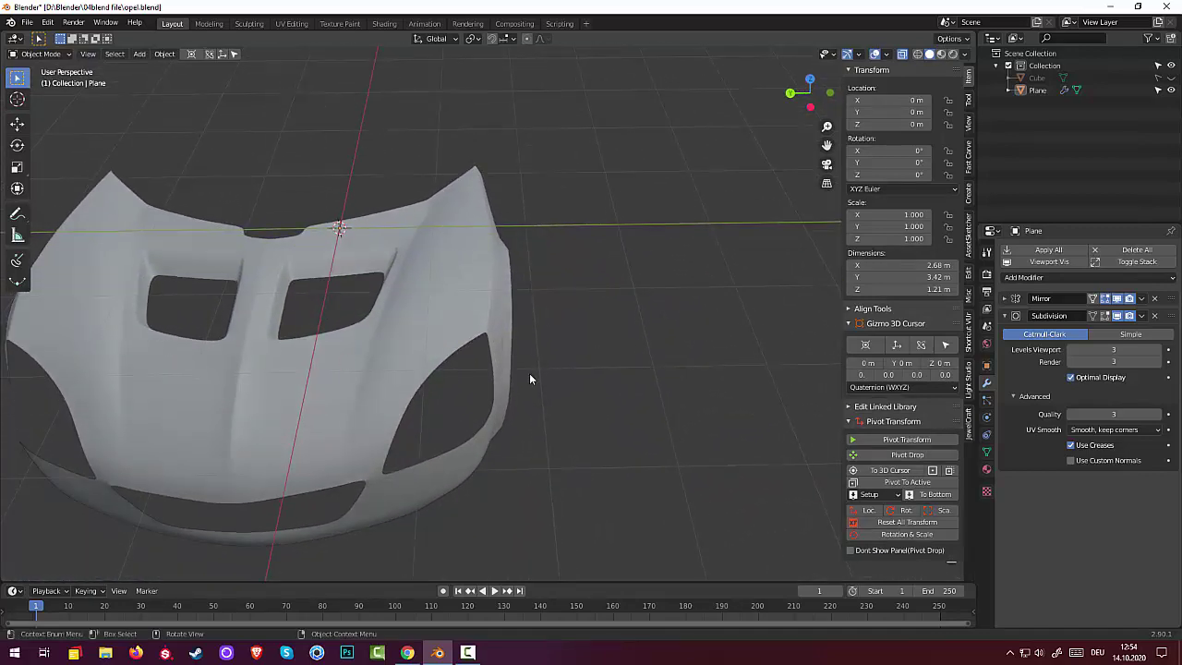
{"action": "mouse_move", "coordinate": [530, 373]}
{"action": "middle_mouse_down"}
{"action": "mouse_move", "coordinate": [541, 360]}
{"action": "mouse_move", "coordinate": [481, 338]}
{"action": "middle_mouse_up"}
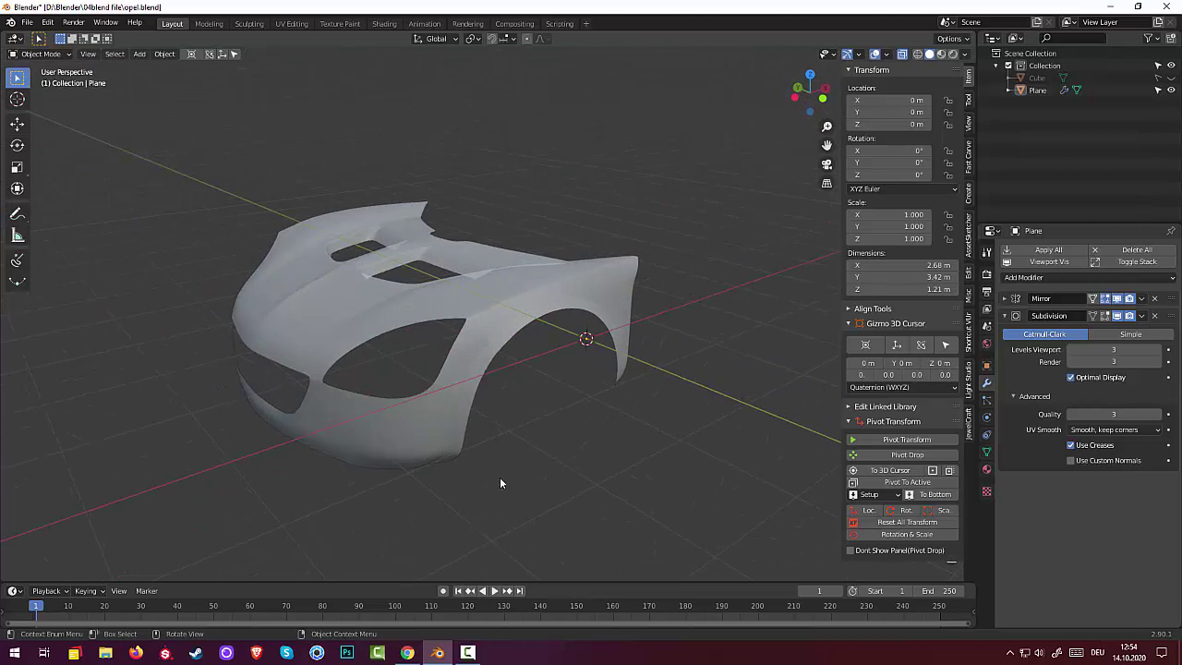
{"action": "mouse_move", "coordinate": [502, 480]}
{"action": "middle_mouse_down"}
{"action": "mouse_move", "coordinate": [531, 500]}
{"action": "mouse_move", "coordinate": [527, 483]}
{"action": "mouse_move", "coordinate": [557, 425]}
{"action": "mouse_move", "coordinate": [509, 493]}
{"action": "mouse_move", "coordinate": [559, 461]}
{"action": "mouse_move", "coordinate": [553, 446]}
{"action": "middle_mouse_up"}
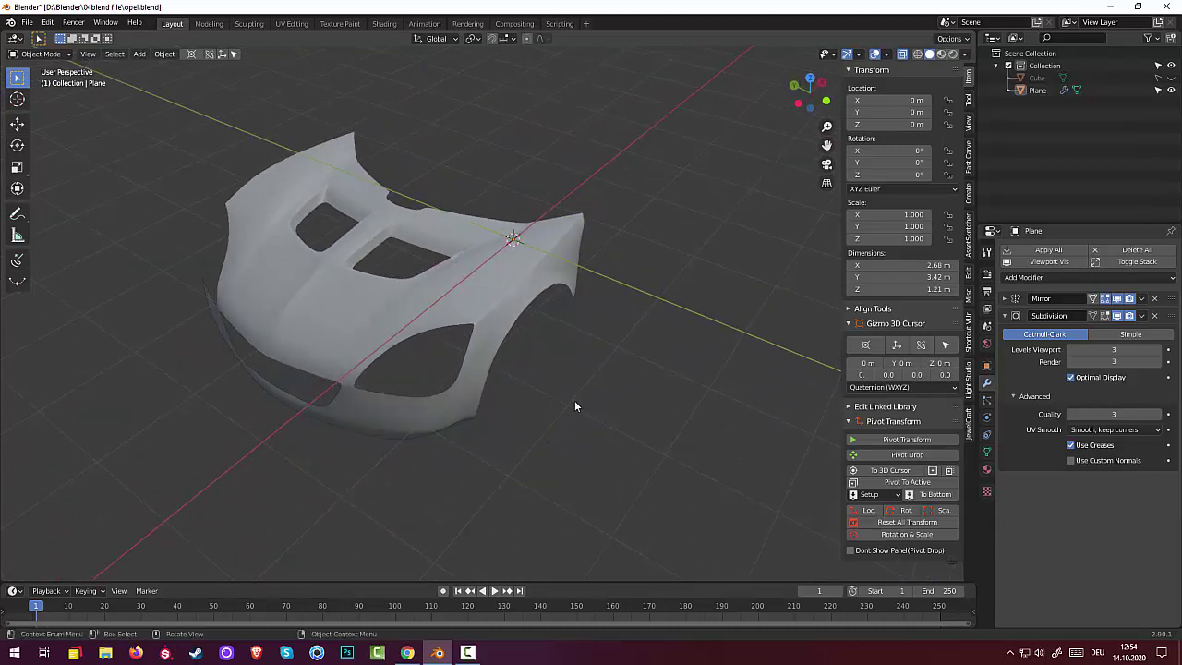
{"action": "mouse_move", "coordinate": [574, 406]}
{"action": "middle_mouse_down"}
{"action": "mouse_move", "coordinate": [489, 367]}
{"action": "mouse_move", "coordinate": [356, 341]}
{"action": "mouse_move", "coordinate": [565, 361]}
{"action": "middle_mouse_up"}
{"action": "scroll", "coordinate": [565, 362], "scroll_direction": "down", "scroll_amount": 2}
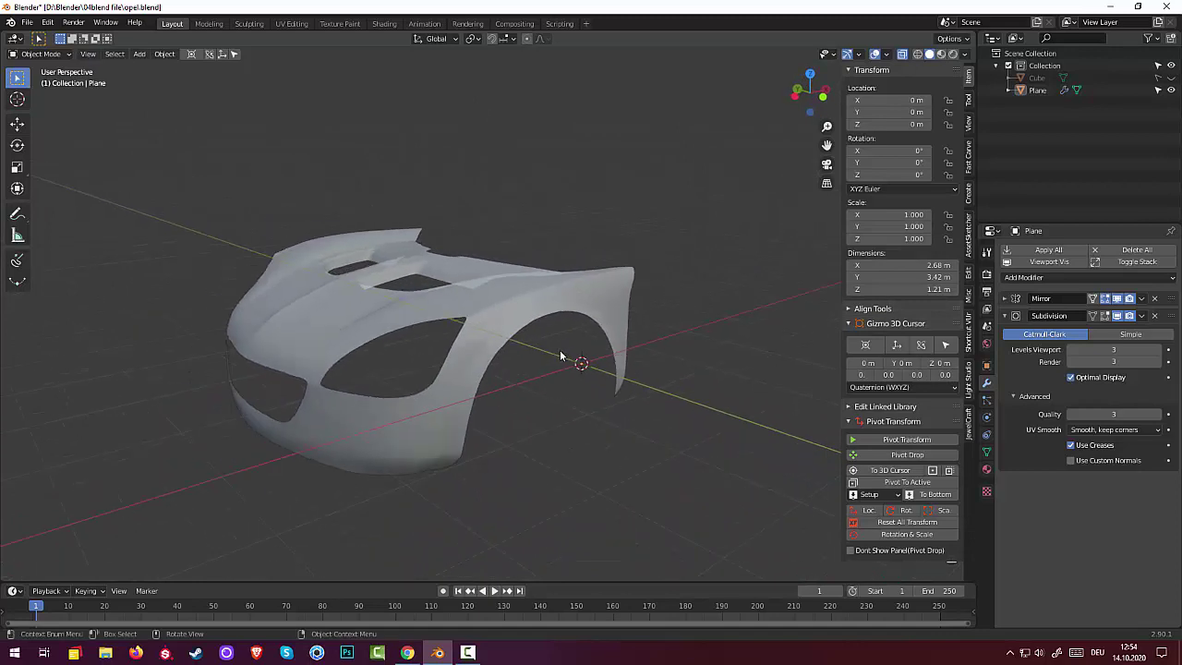
- Switch the car body back to Edit Mode and orbit to face the wheel arch
{"action": "left_click", "coordinate": [39, 54]}
{"action": "left_click", "coordinate": [32, 83]}
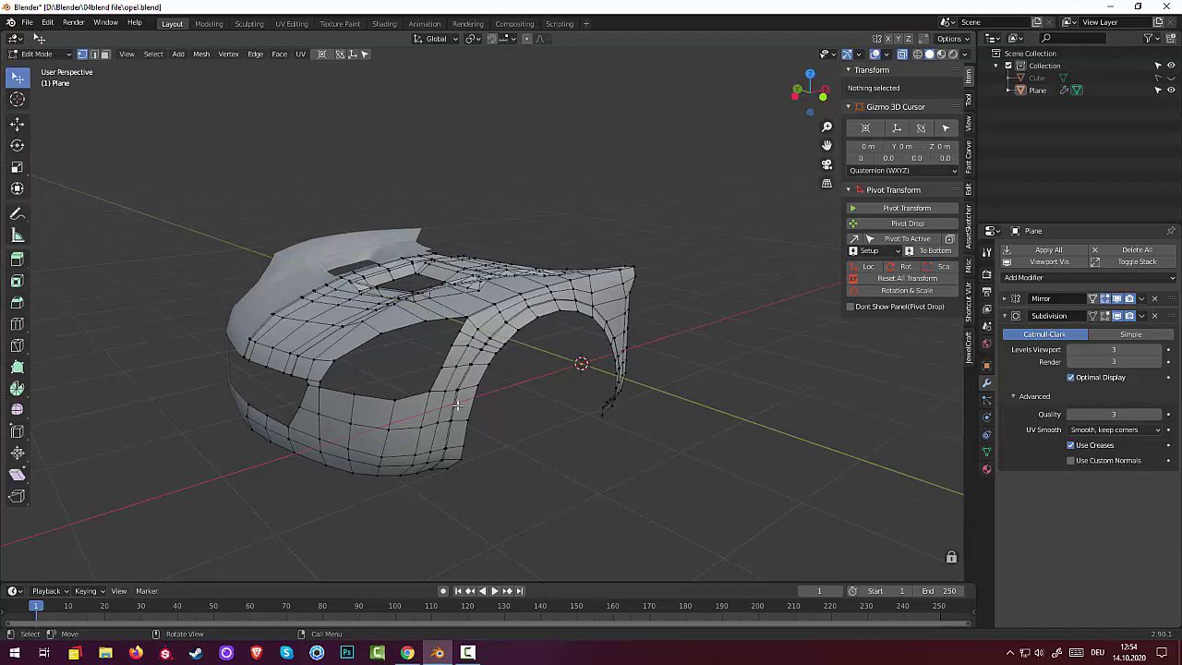
{"action": "mouse_move", "coordinate": [527, 417]}
{"action": "middle_mouse_down"}
{"action": "mouse_move", "coordinate": [549, 485]}
{"action": "mouse_move", "coordinate": [625, 435]}
{"action": "mouse_move", "coordinate": [692, 422]}
{"action": "mouse_move", "coordinate": [591, 430]}
{"action": "mouse_move", "coordinate": [479, 411]}
{"action": "mouse_move", "coordinate": [520, 414]}
{"action": "mouse_move", "coordinate": [515, 435]}
{"action": "middle_mouse_up"}
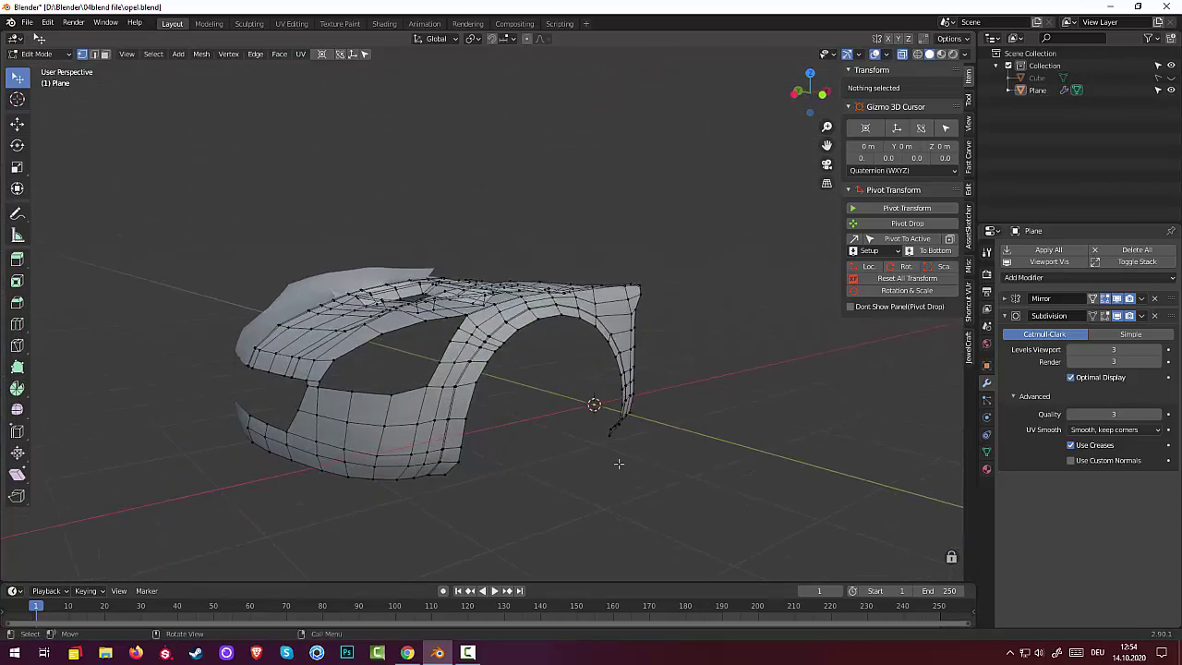
{"action": "mouse_move", "coordinate": [619, 463]}
{"action": "middle_mouse_down"}
{"action": "mouse_move", "coordinate": [562, 443]}
{"action": "mouse_move", "coordinate": [448, 449]}
{"action": "mouse_move", "coordinate": [448, 465]}
{"action": "mouse_move", "coordinate": [480, 480]}
{"action": "mouse_move", "coordinate": [545, 464]}
{"action": "mouse_move", "coordinate": [572, 512]}
{"action": "mouse_move", "coordinate": [585, 490]}
{"action": "mouse_move", "coordinate": [576, 476]}
{"action": "mouse_move", "coordinate": [654, 401]}
{"action": "middle_mouse_up"}
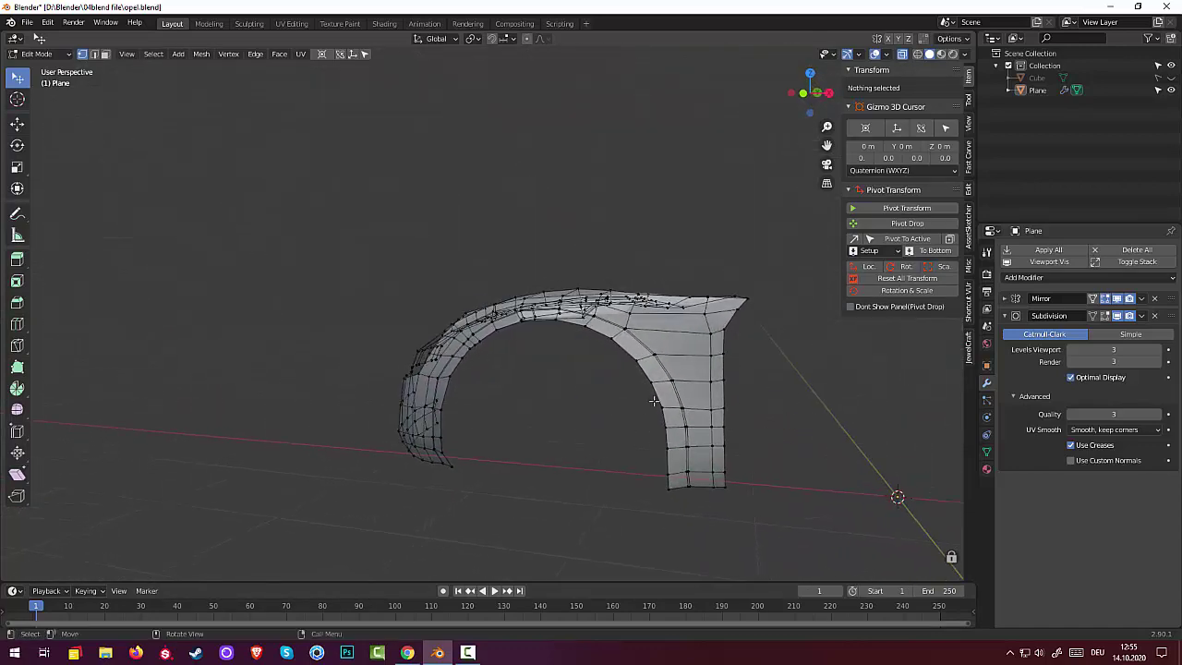
- Nudge the arch's rear vertex, then select the whole rear vertical vertex column
{"action": "left_click", "coordinate": [710, 338]}
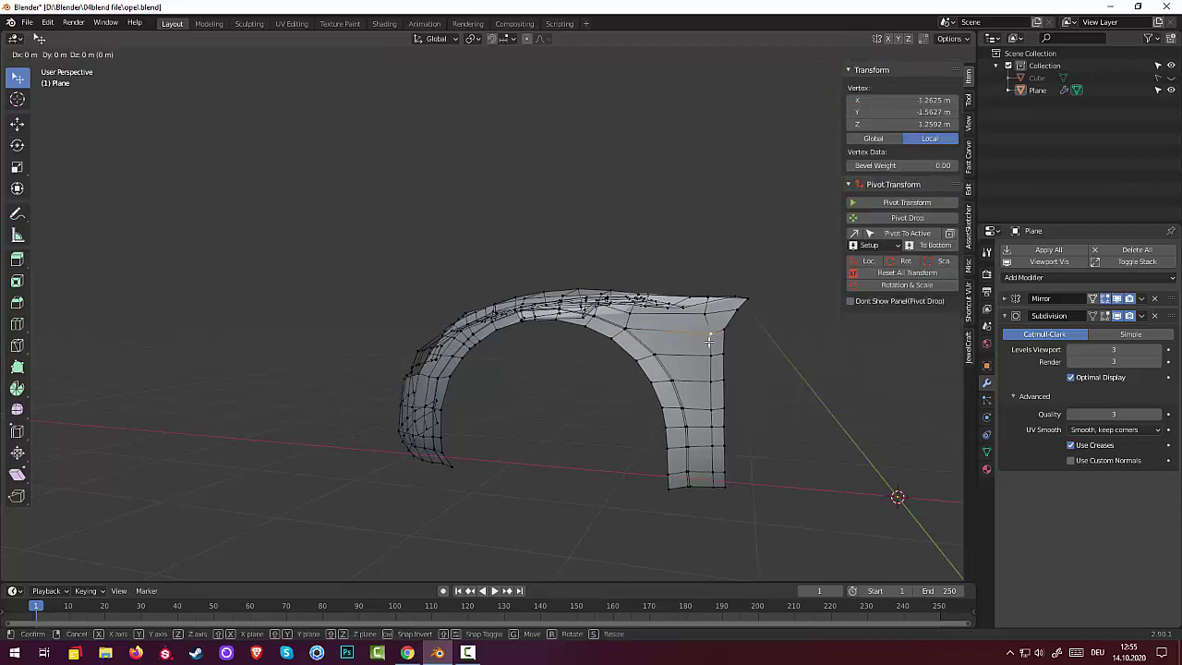
{"action": "key", "text": "g"}
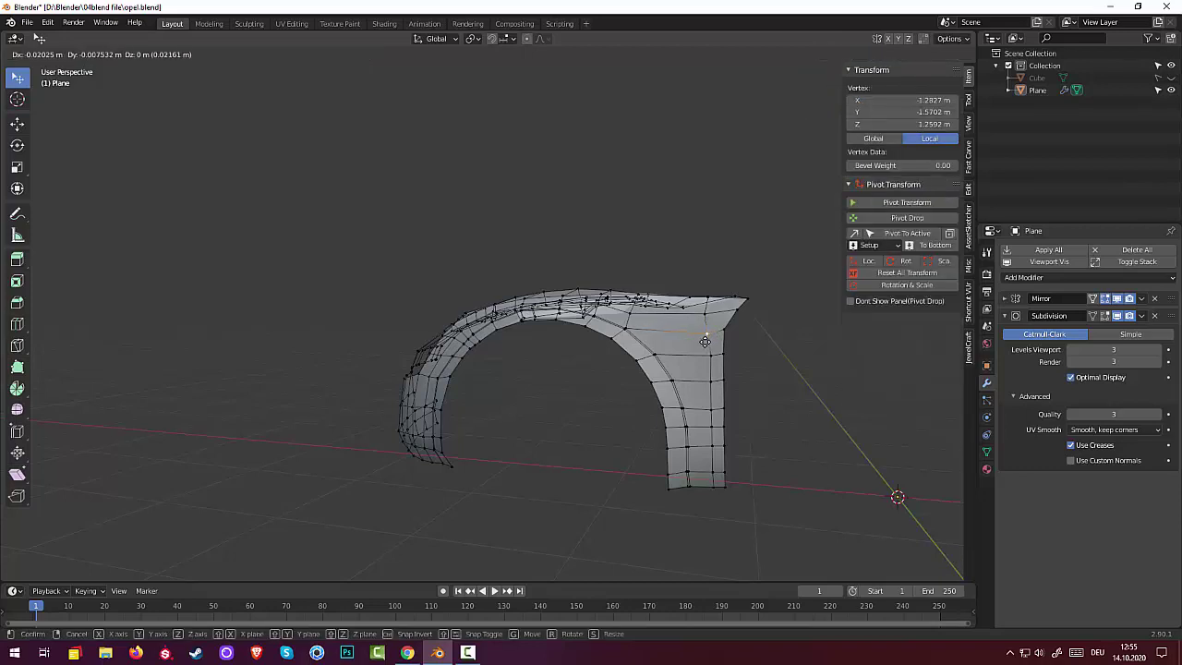
{"action": "left_click", "coordinate": [704, 342]}
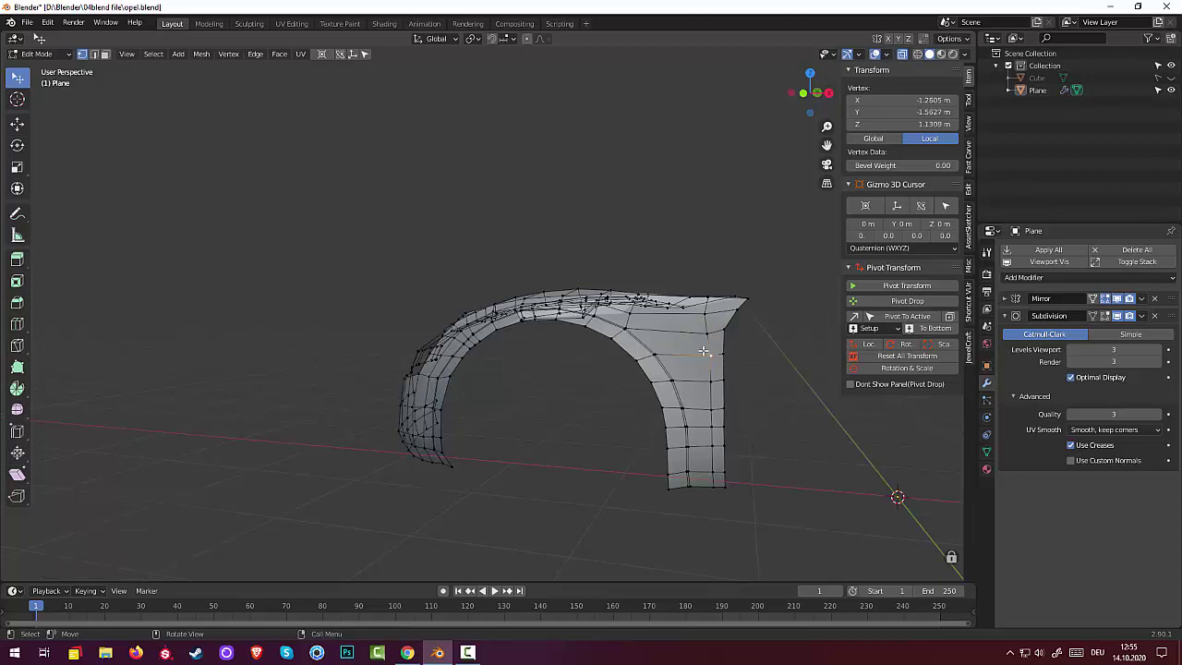
{"action": "left_click", "coordinate": [709, 382], "text": "shift"}
{"action": "left_click", "coordinate": [711, 409], "text": "shift"}
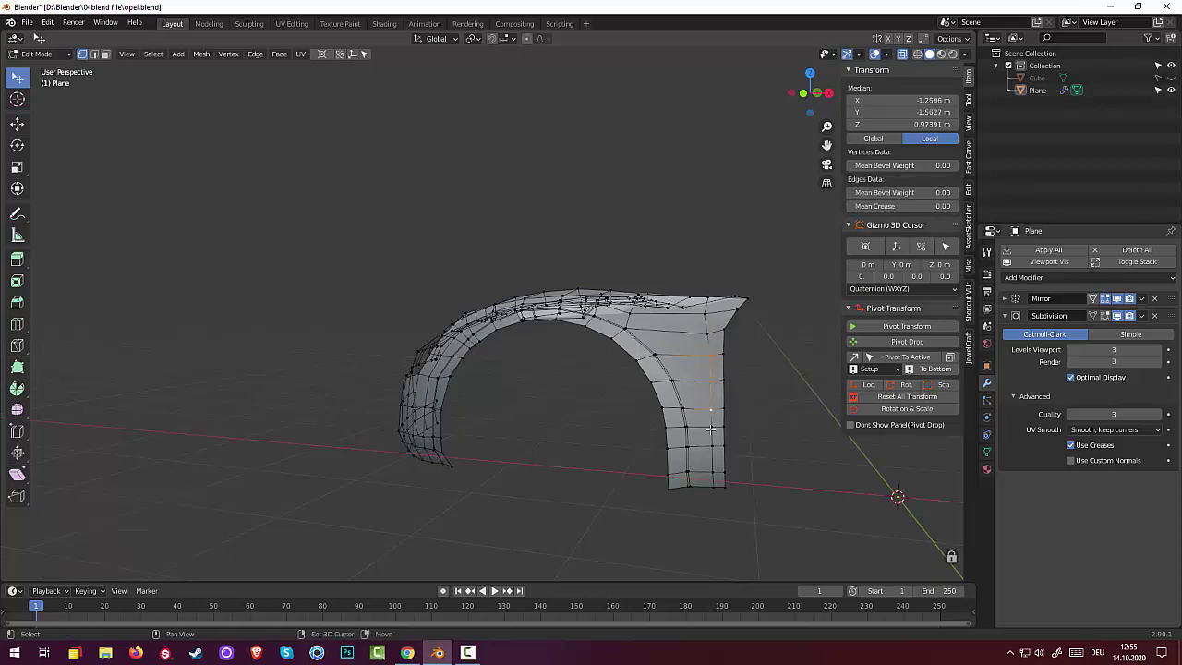
{"action": "left_click", "coordinate": [712, 429], "text": "shift"}
{"action": "left_click", "coordinate": [714, 450], "text": "shift"}
{"action": "left_click", "coordinate": [717, 476], "text": "shift"}
{"action": "left_click", "coordinate": [715, 484], "text": "shift"}
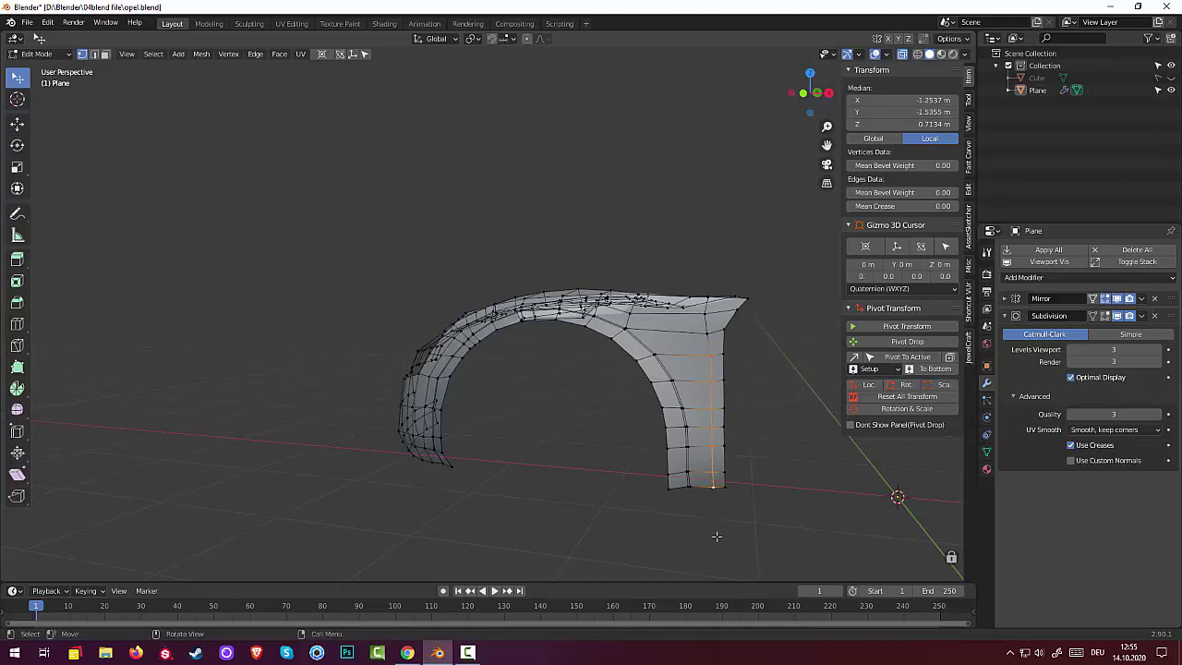
- In front view, shift the column and the arch-top vertex about −0.0487 m along X
{"action": "key", "text": "KP_1"}
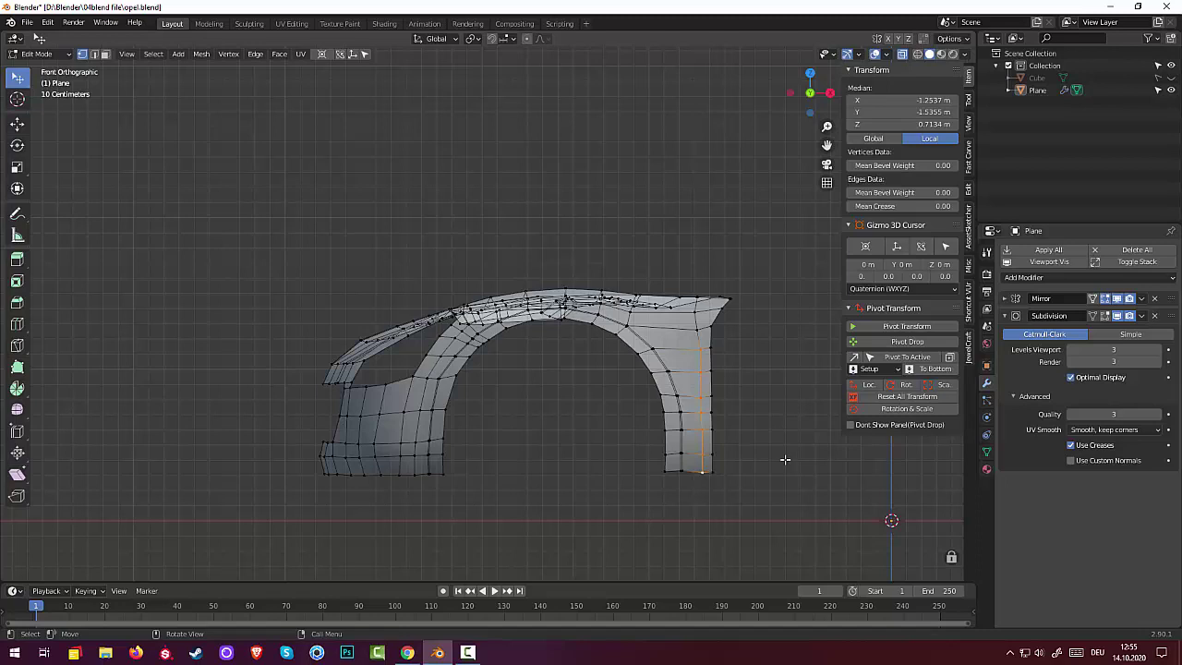
{"action": "key", "text": "g"}
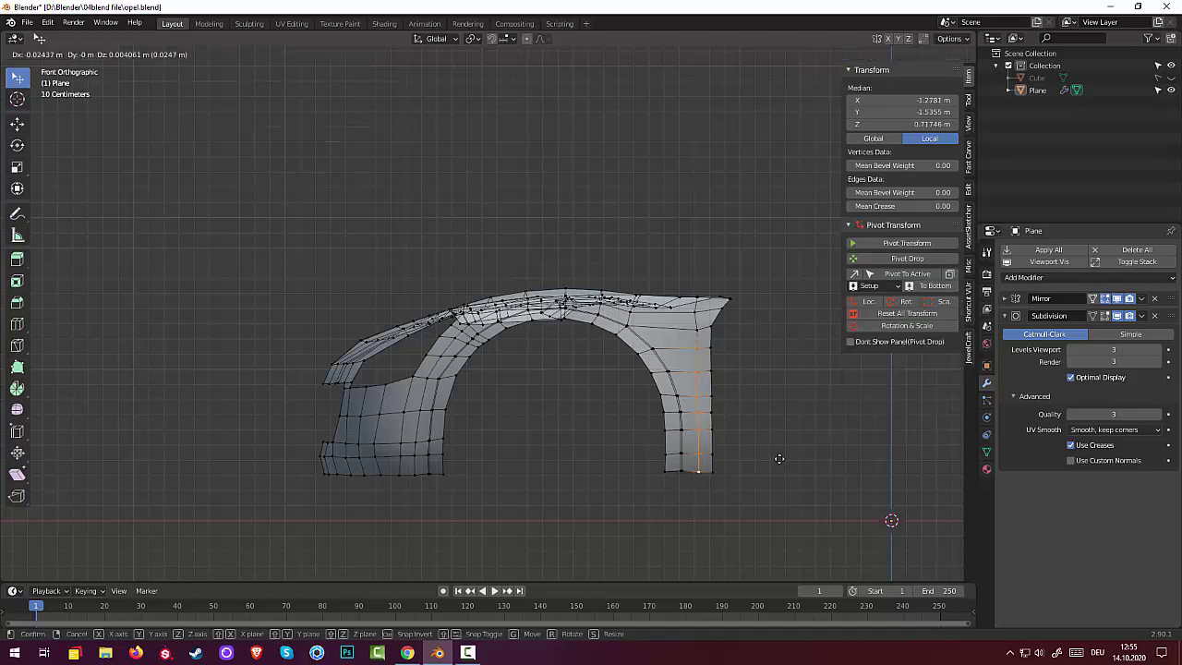
{"action": "left_click", "coordinate": [777, 458]}
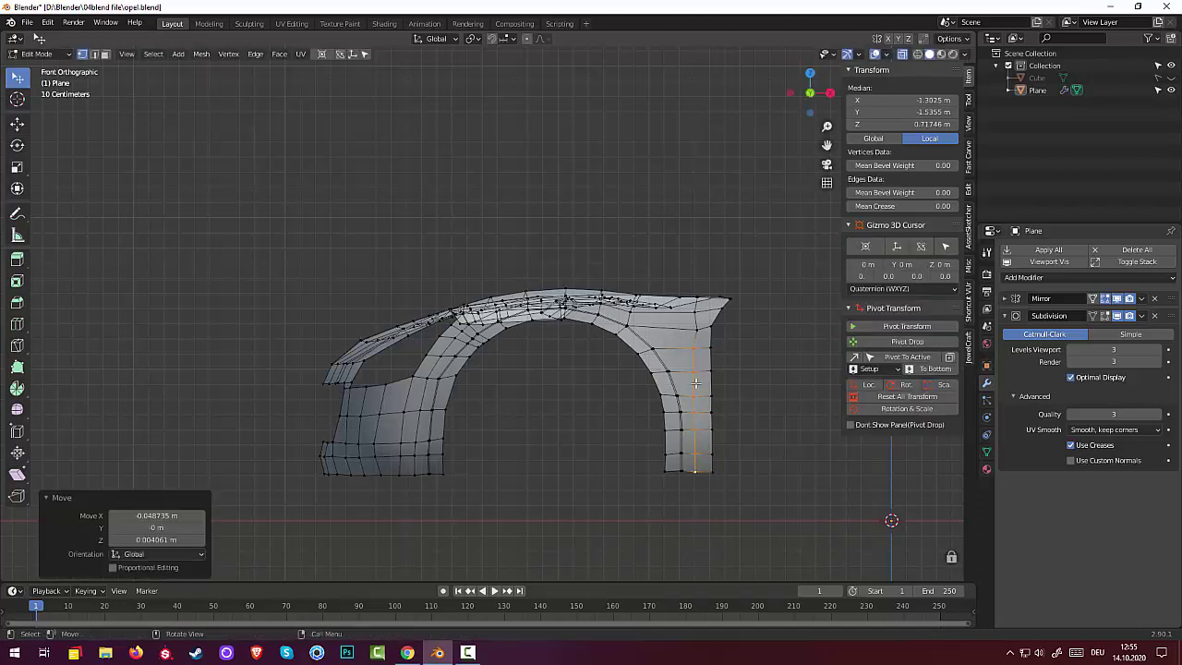
{"action": "left_click", "coordinate": [694, 329]}
{"action": "key", "text": "g"}
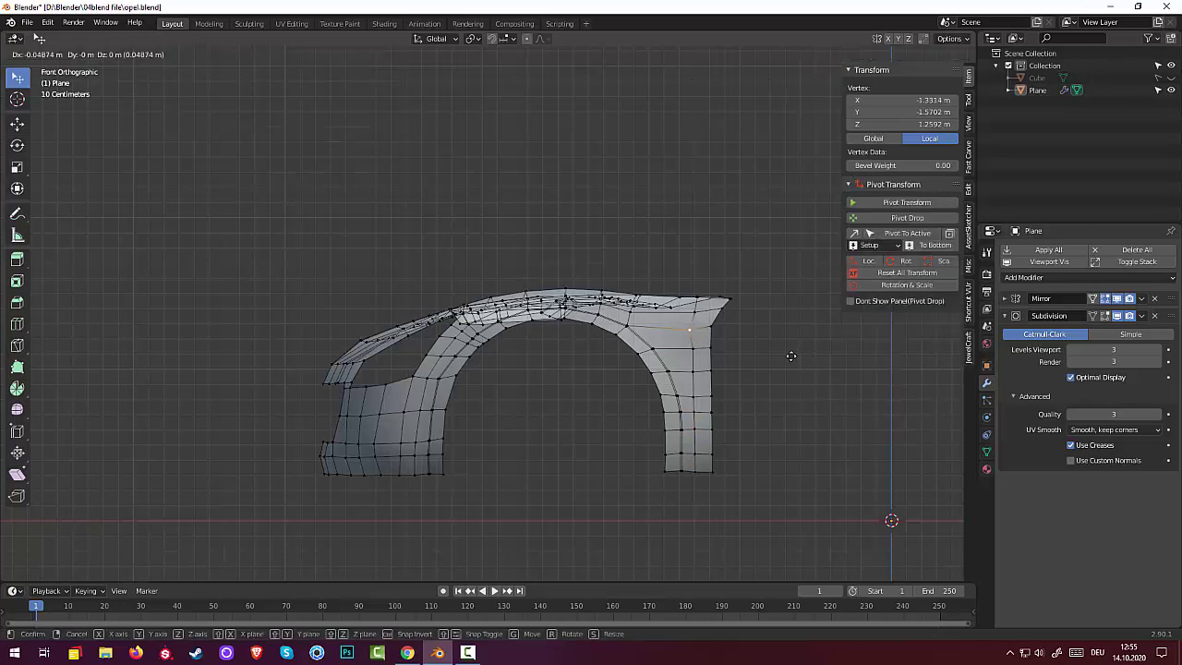
{"action": "left_click", "coordinate": [793, 356]}
{"action": "left_click", "coordinate": [778, 416]}
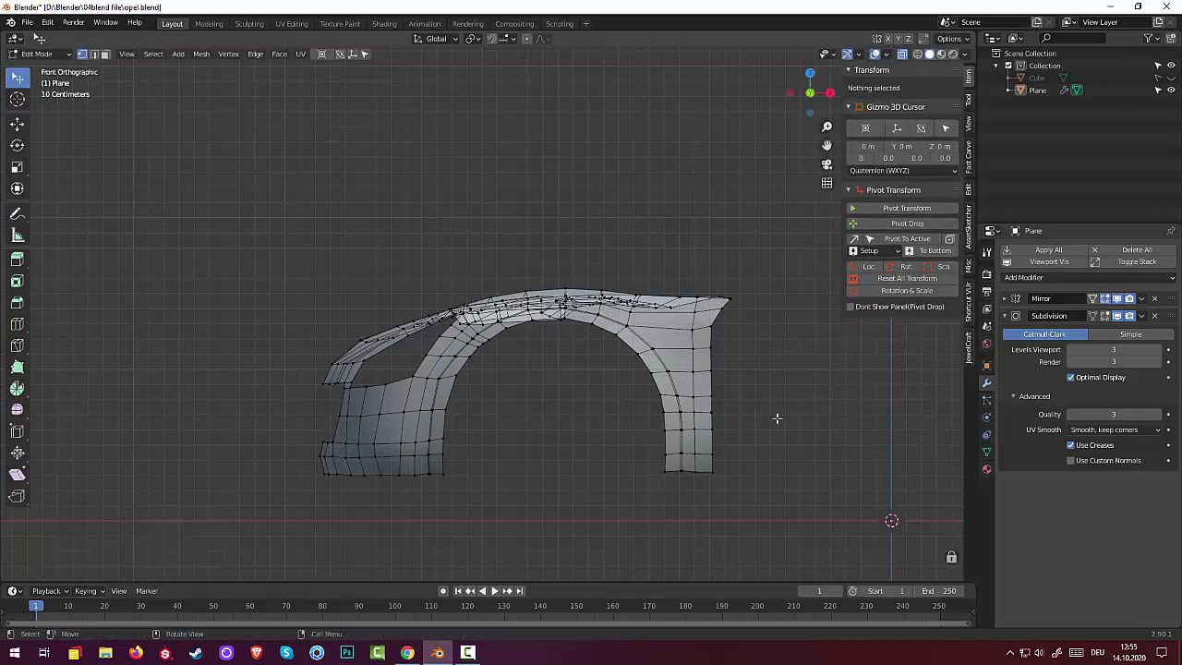
{"action": "mouse_move", "coordinate": [779, 416]}
{"action": "middle_mouse_down"}
{"action": "mouse_move", "coordinate": [771, 525]}
{"action": "mouse_move", "coordinate": [843, 464]}
{"action": "middle_mouse_up"}
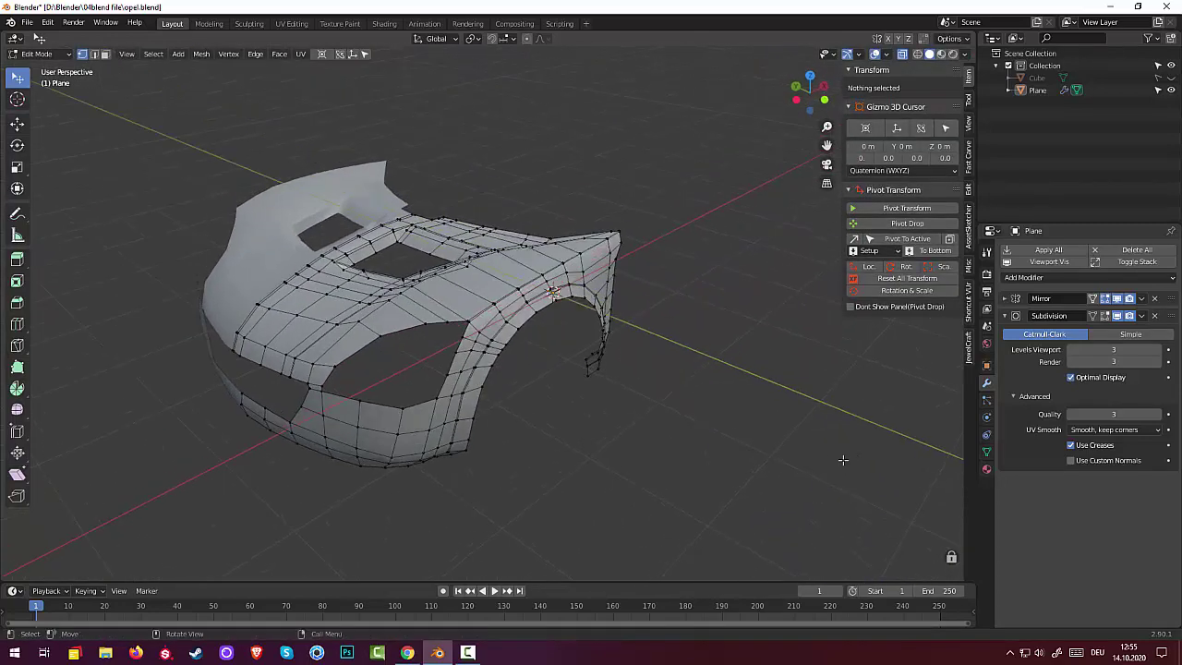
{"action": "scroll", "coordinate": [765, 435], "scroll_direction": "down", "scroll_amount": 3}
{"action": "scroll", "coordinate": [721, 421], "scroll_direction": "up", "scroll_amount": 3}
{"action": "middle_click_drag", "start_coordinate": [721, 429], "coordinate": [716, 426]}
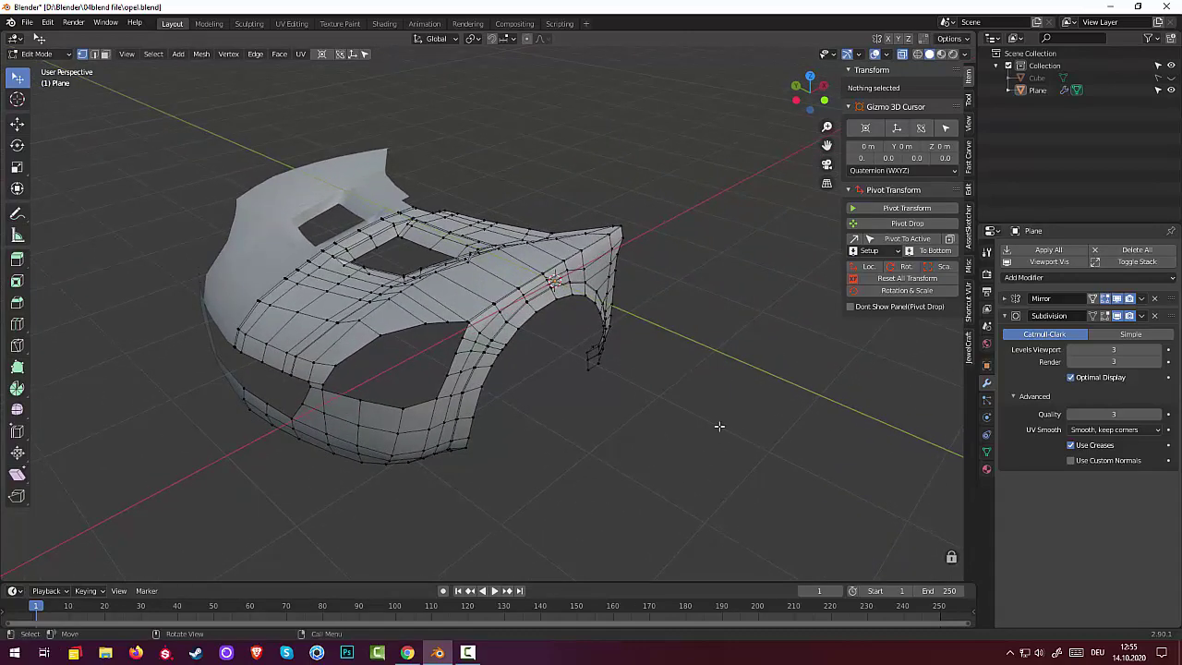
{"action": "left_click", "coordinate": [467, 651]}
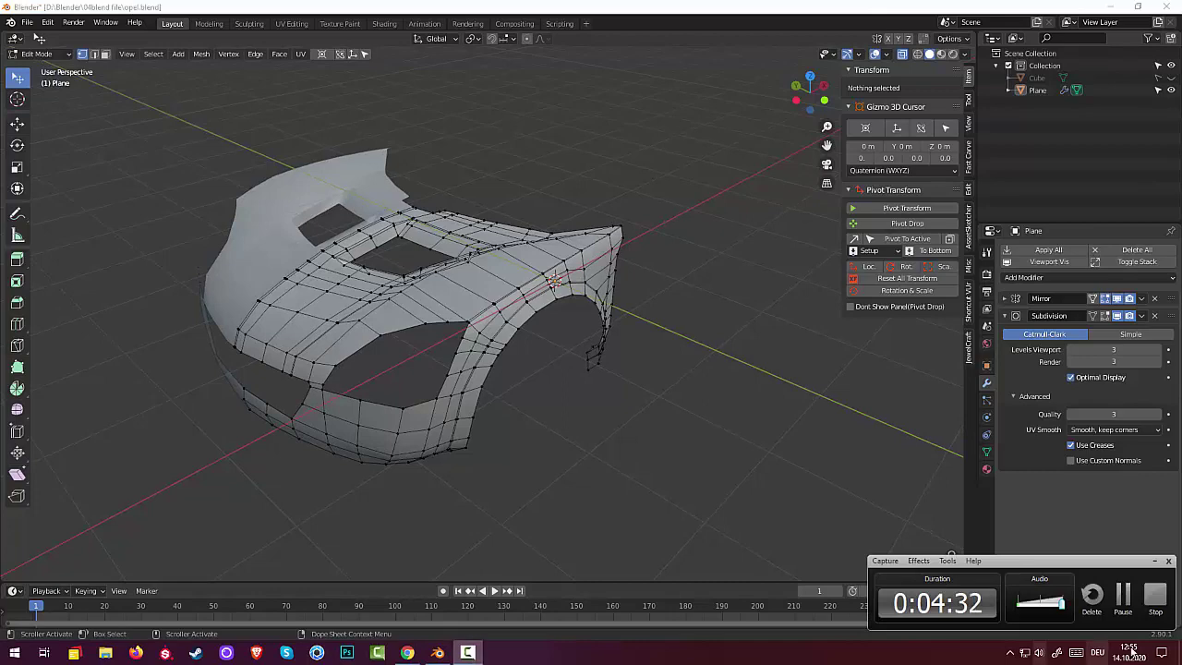
{"action": "left_click", "coordinate": [1125, 611]}
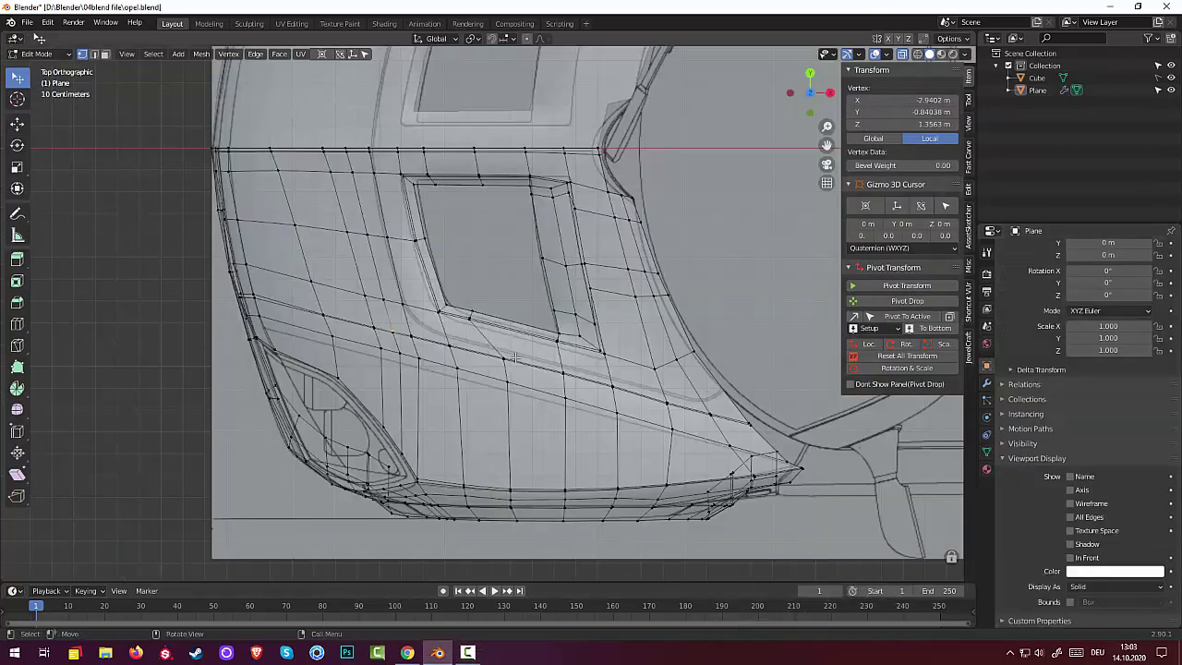
- Add an edge loop along the panel line below the hood vent
{"action": "scroll", "coordinate": [514, 358], "scroll_direction": "up", "scroll_amount": 1}
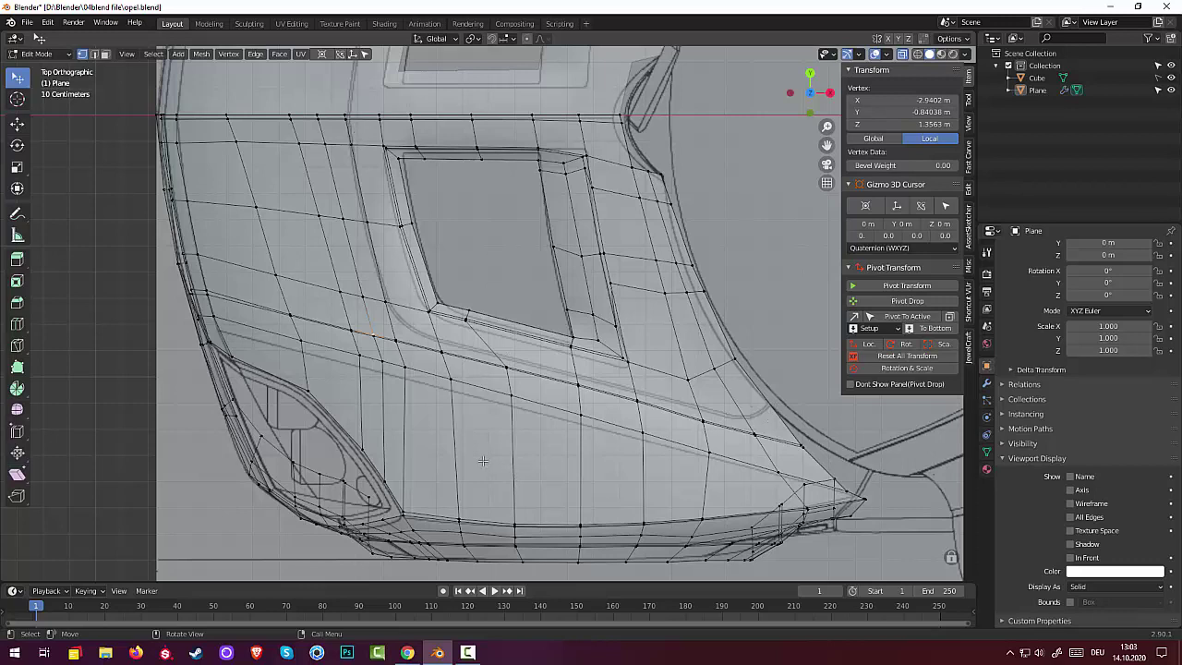
{"action": "left_click", "coordinate": [490, 351]}
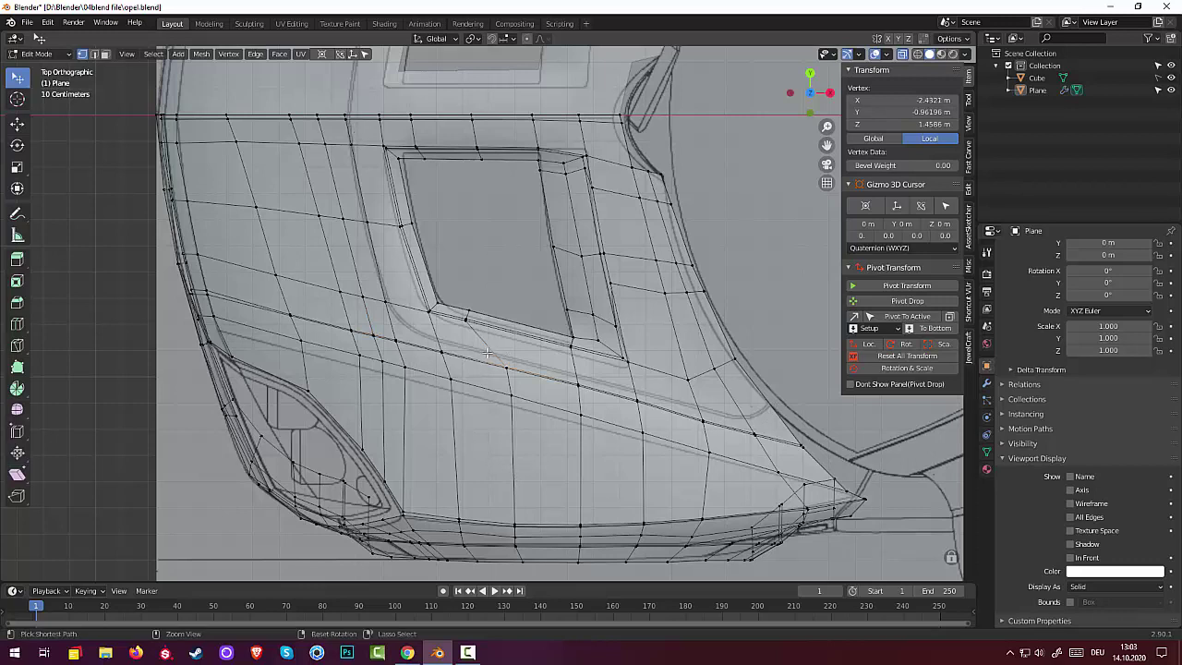
{"action": "key", "text": "ctrl+r"}
{"action": "left_click", "coordinate": [484, 351]}
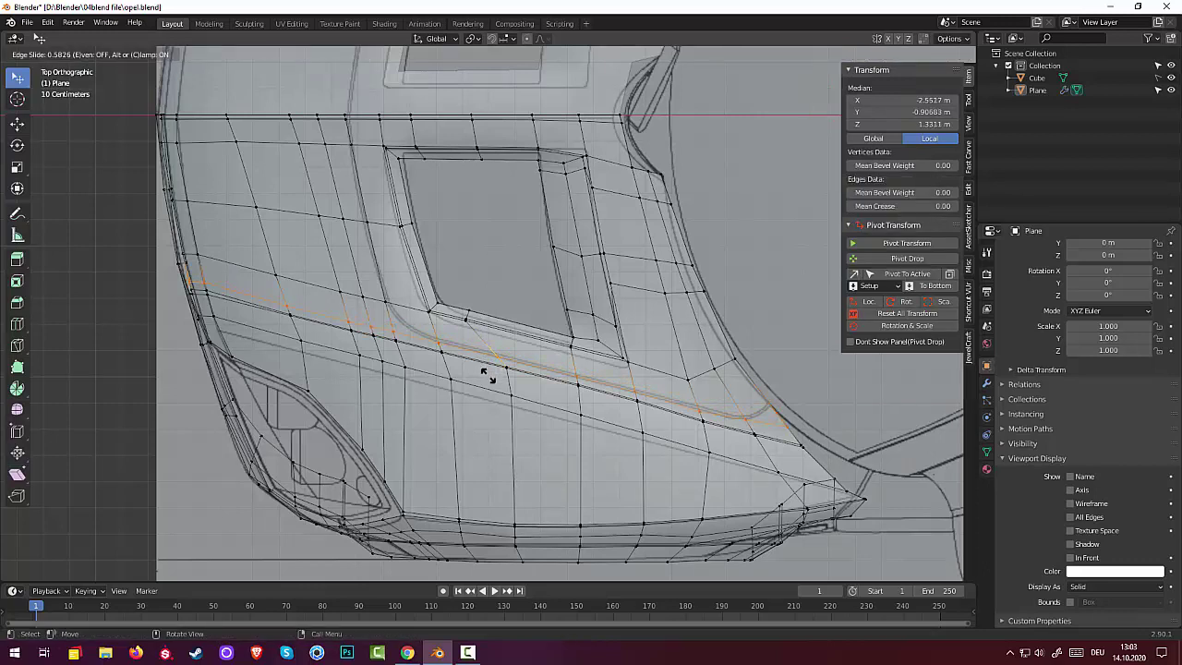
{"action": "left_click", "coordinate": [485, 371]}
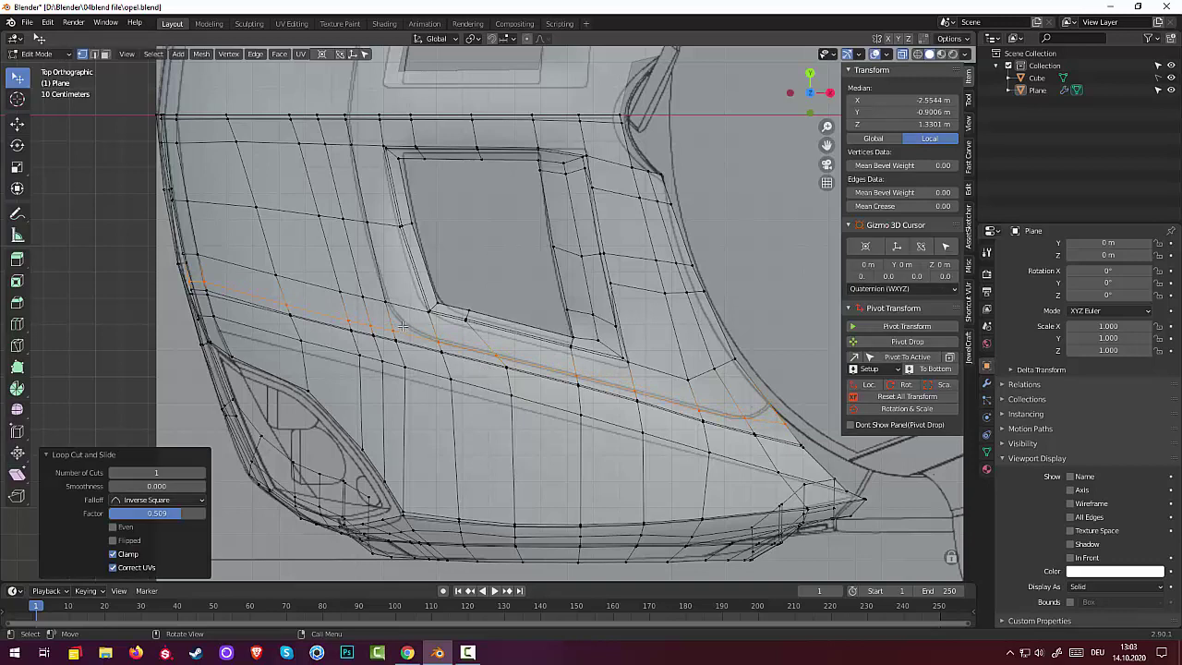
- Nudge the vertices at the vent's lower corner and up along its side
{"action": "left_click", "coordinate": [392, 331]}
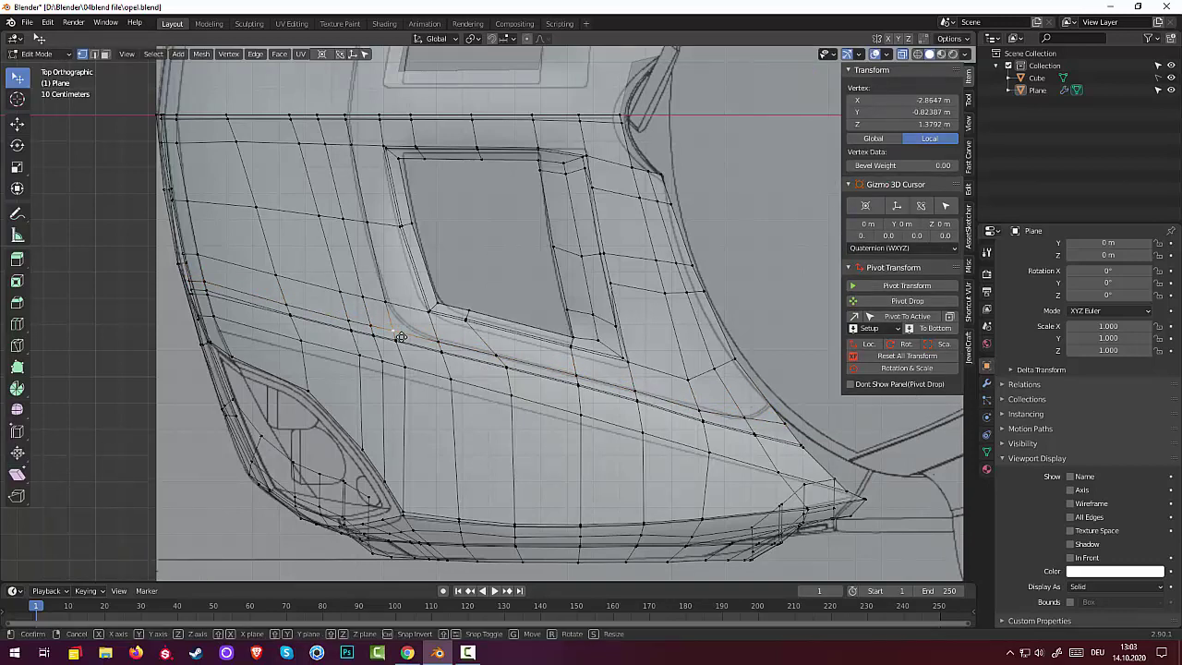
{"action": "key", "text": "g"}
{"action": "left_click", "coordinate": [395, 306]}
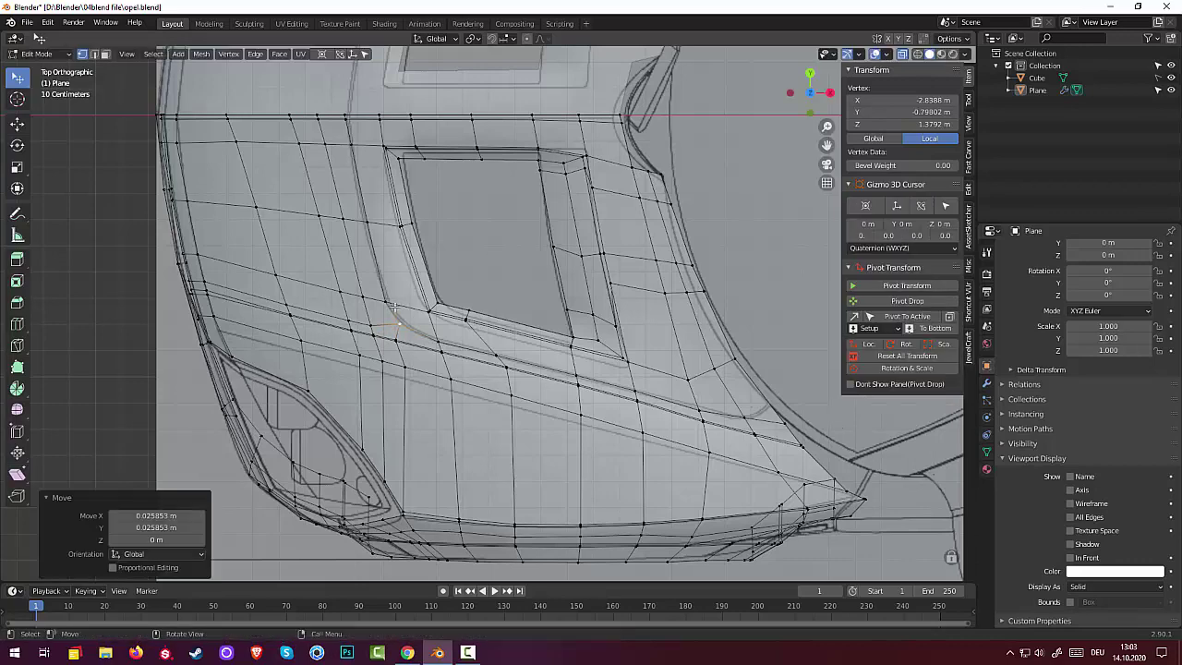
{"action": "left_click", "coordinate": [365, 221]}
{"action": "key", "text": "g"}
{"action": "left_click", "coordinate": [360, 179]}
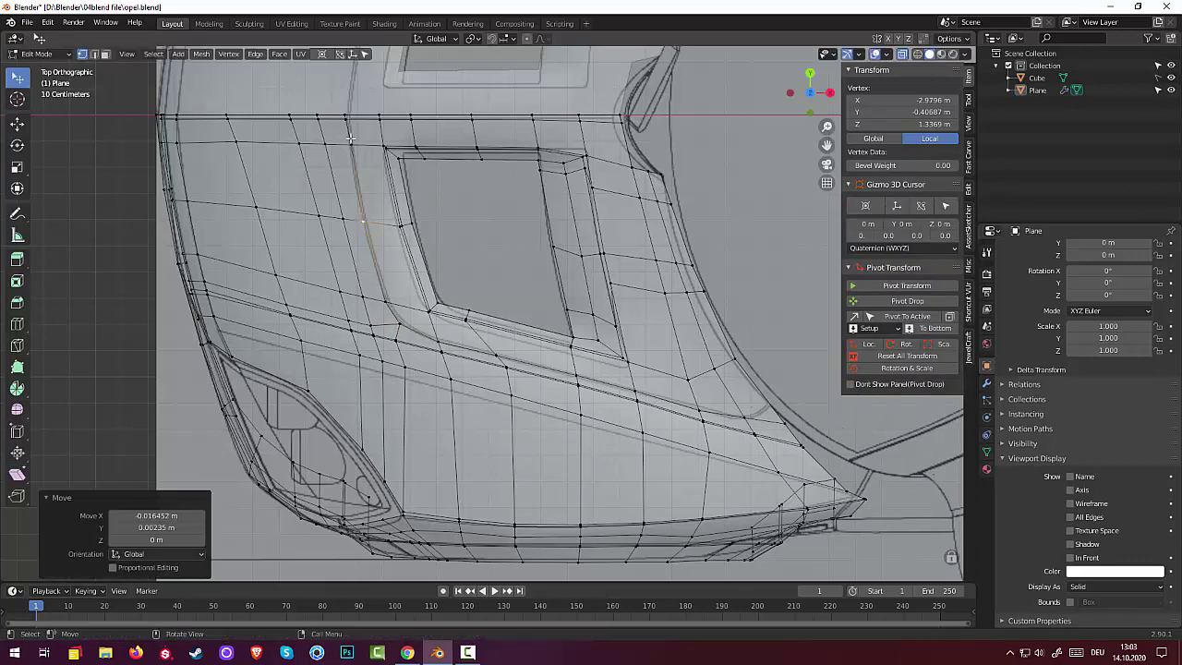
{"action": "left_click", "coordinate": [351, 140]}
{"action": "key", "text": "g"}
{"action": "left_click", "coordinate": [350, 121]}
- Shift the vertices along the hood's top edge slightly, one constrained to X
{"action": "left_click", "coordinate": [349, 118]}
{"action": "key", "text": "g"}
{"action": "key", "text": "x"}
{"action": "left_click", "coordinate": [348, 116]}
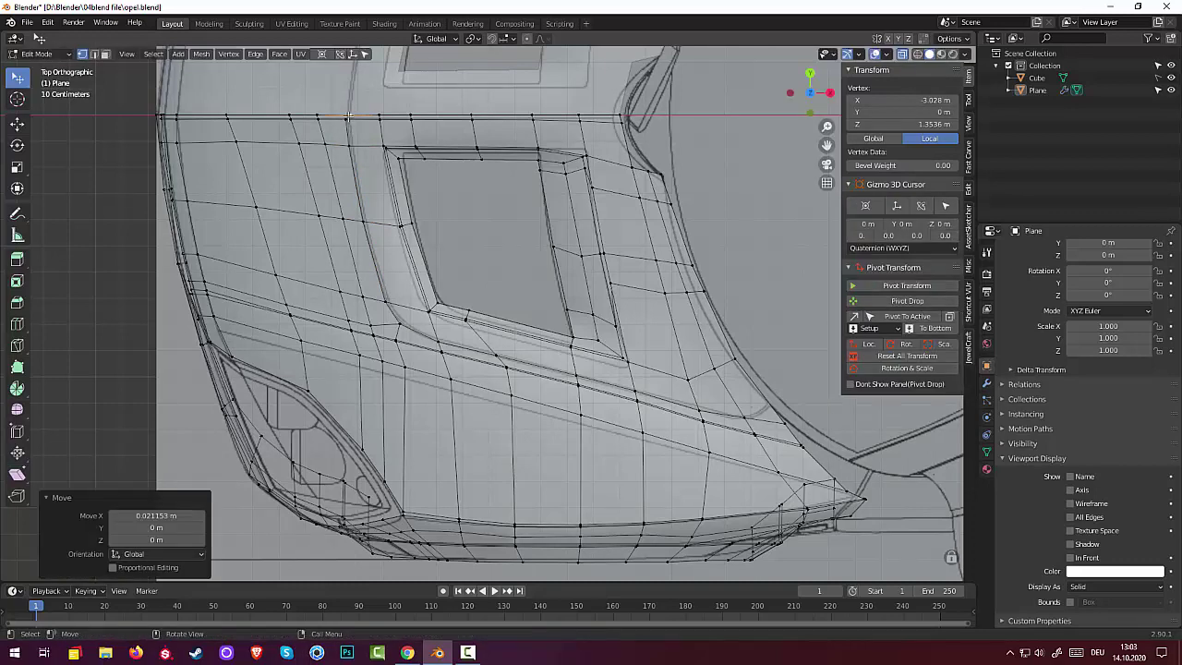
{"action": "left_click", "coordinate": [349, 117]}
{"action": "key", "text": "g"}
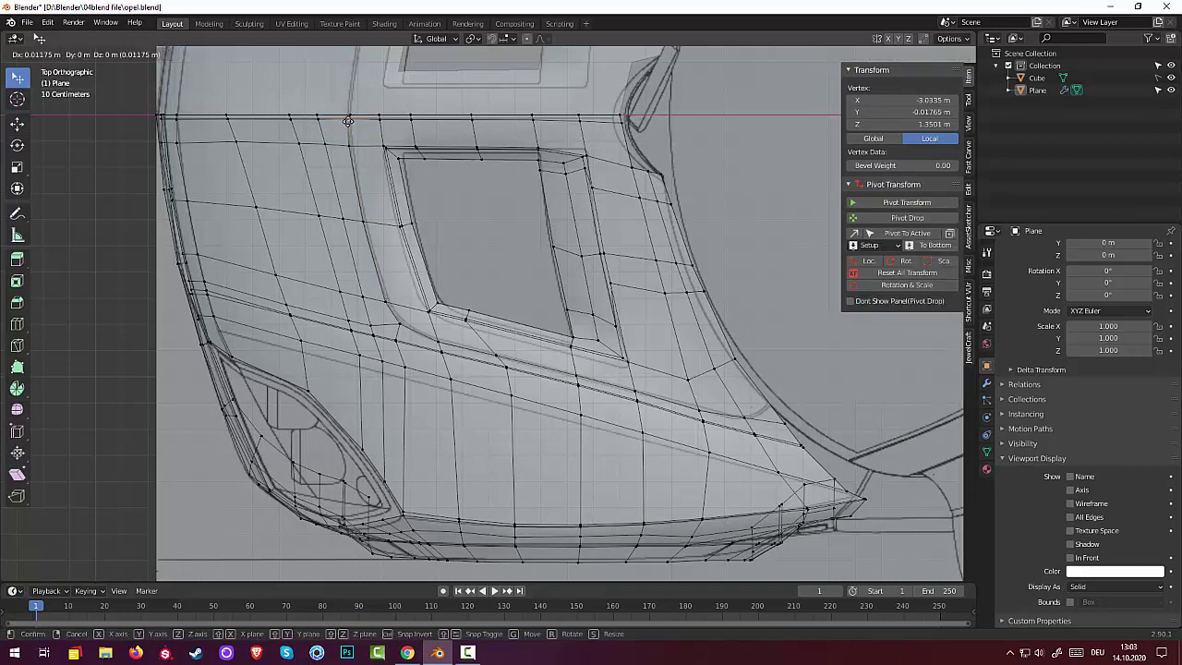
{"action": "left_click", "coordinate": [346, 118]}
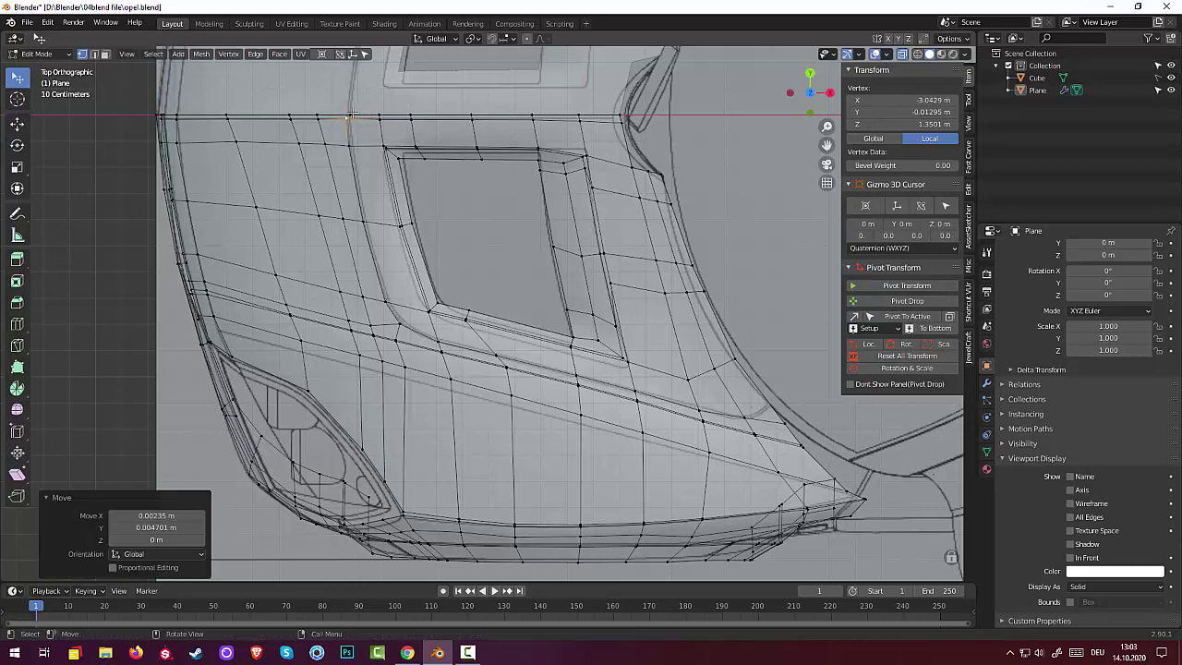
{"action": "left_click", "coordinate": [348, 115]}
{"action": "key", "text": "g"}
{"action": "left_click", "coordinate": [345, 113]}
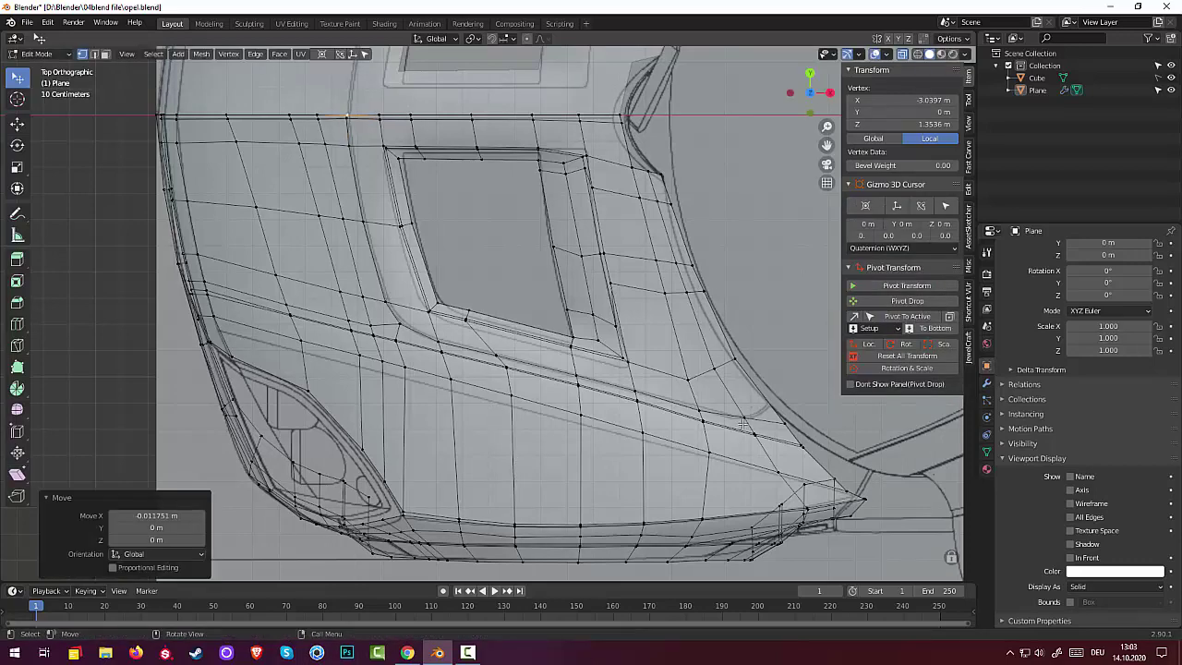
- Nudge lower panel-line vertices and the one below the vent corner (−0.007 m X, −0.0047 m Y)
{"action": "left_click", "coordinate": [780, 421]}
{"action": "key", "text": "g"}
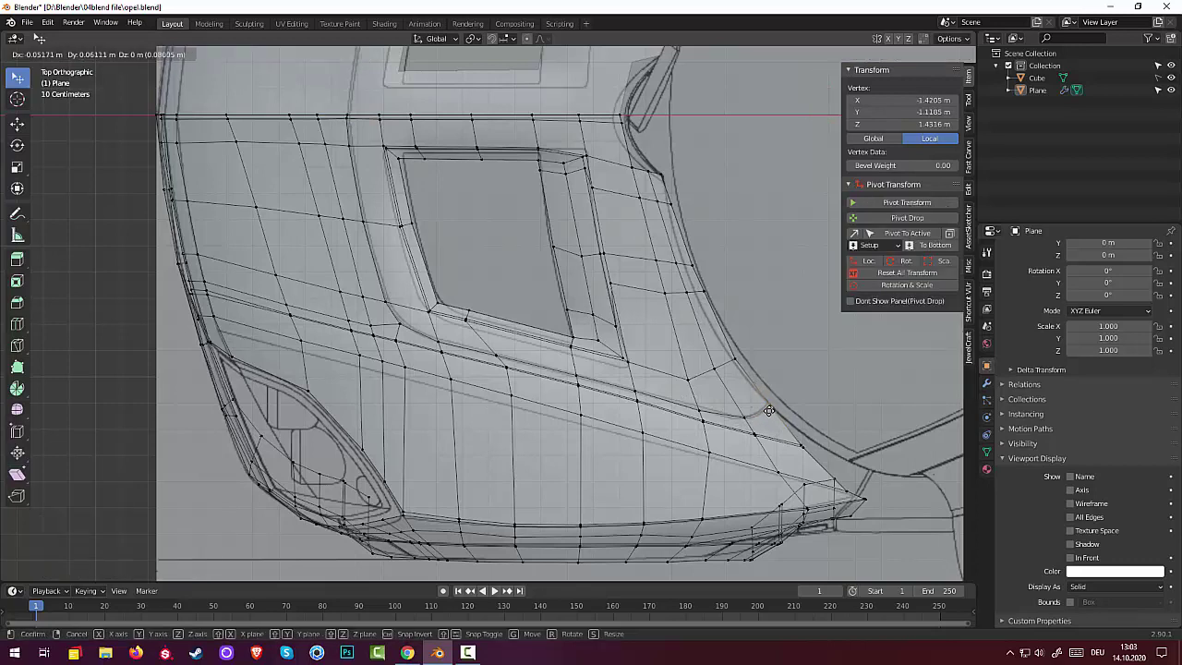
{"action": "left_click", "coordinate": [770, 411]}
{"action": "left_click", "coordinate": [746, 419]}
{"action": "key", "text": "g"}
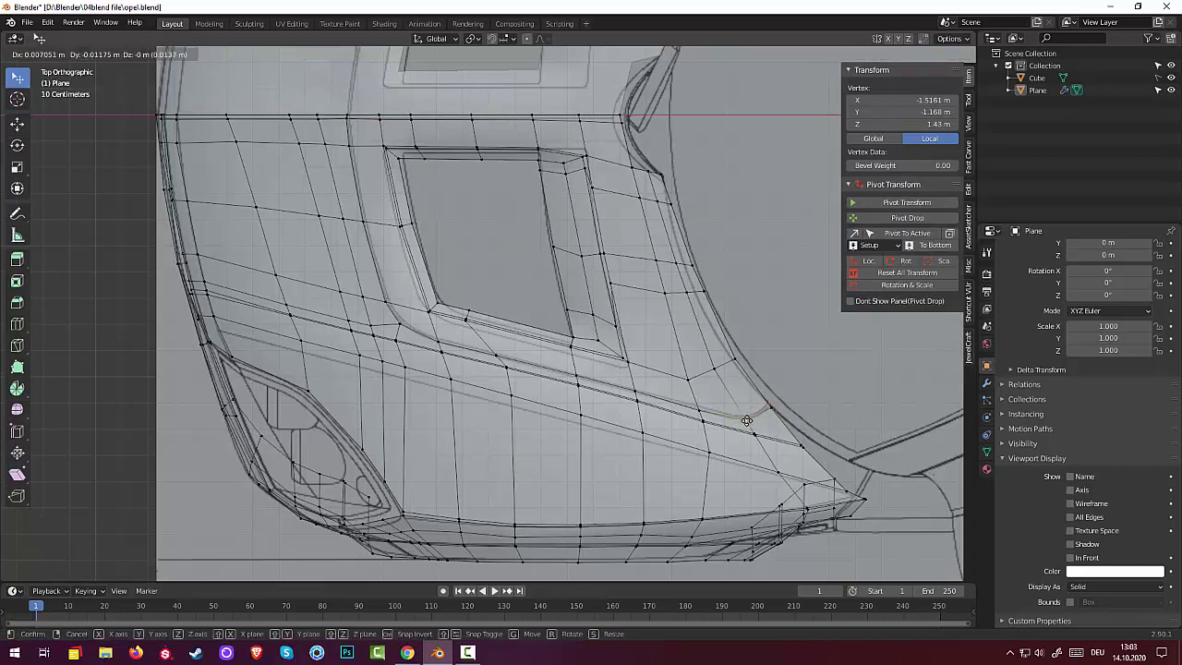
{"action": "left_click", "coordinate": [748, 421]}
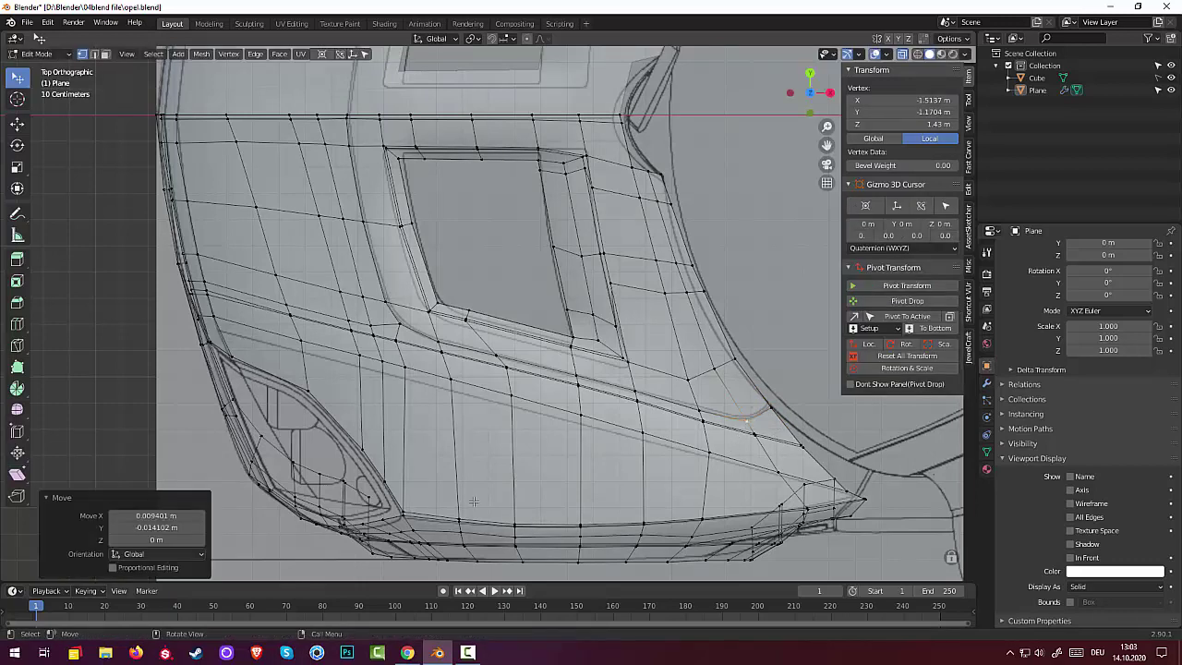
{"action": "left_click", "coordinate": [440, 342]}
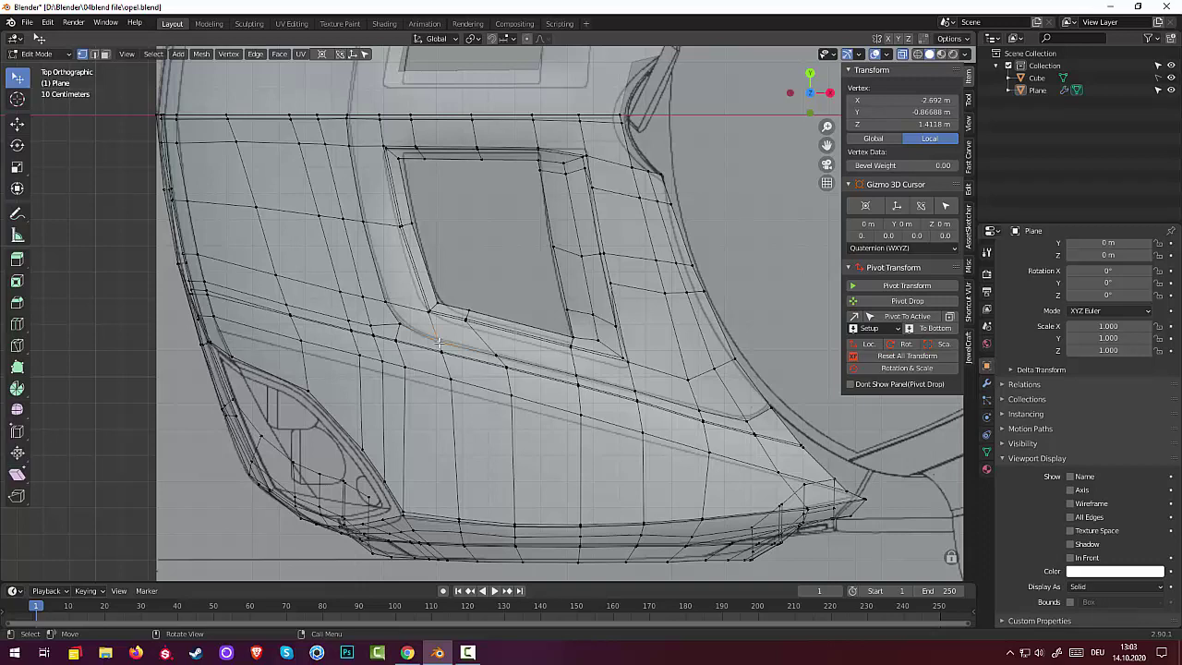
{"action": "key", "text": "g"}
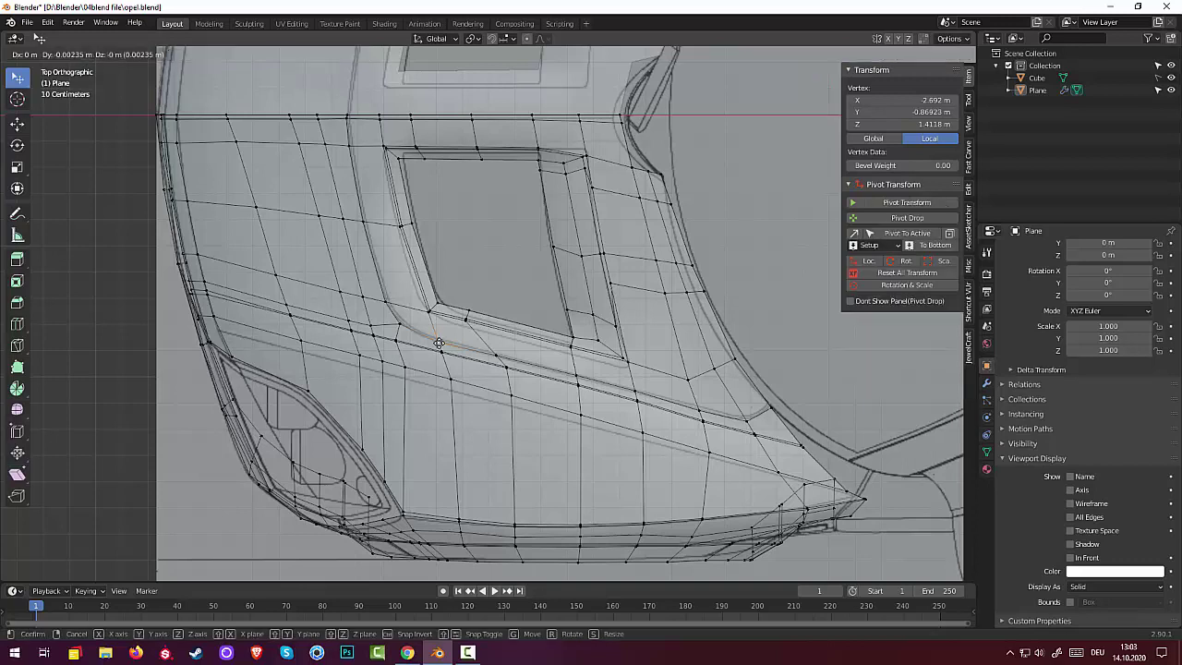
{"action": "left_click", "coordinate": [437, 344]}
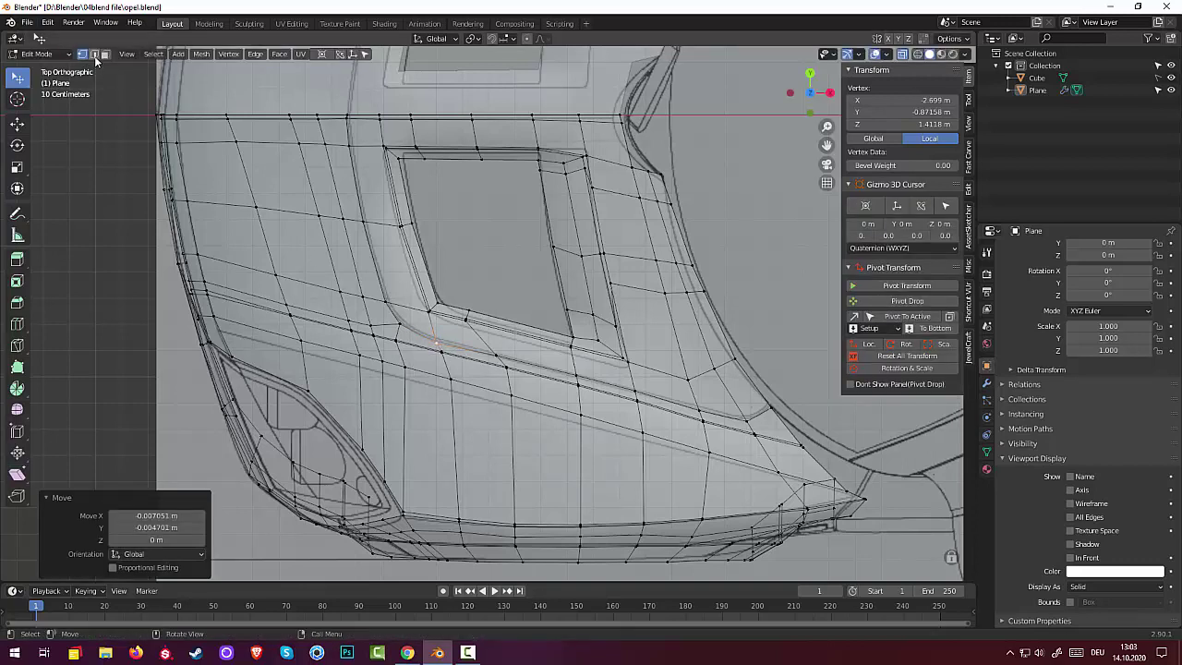
{"action": "left_click", "coordinate": [93, 53]}
- Add a vertical loop cut across the lower panel beside the vent
{"action": "left_click", "coordinate": [348, 136]}
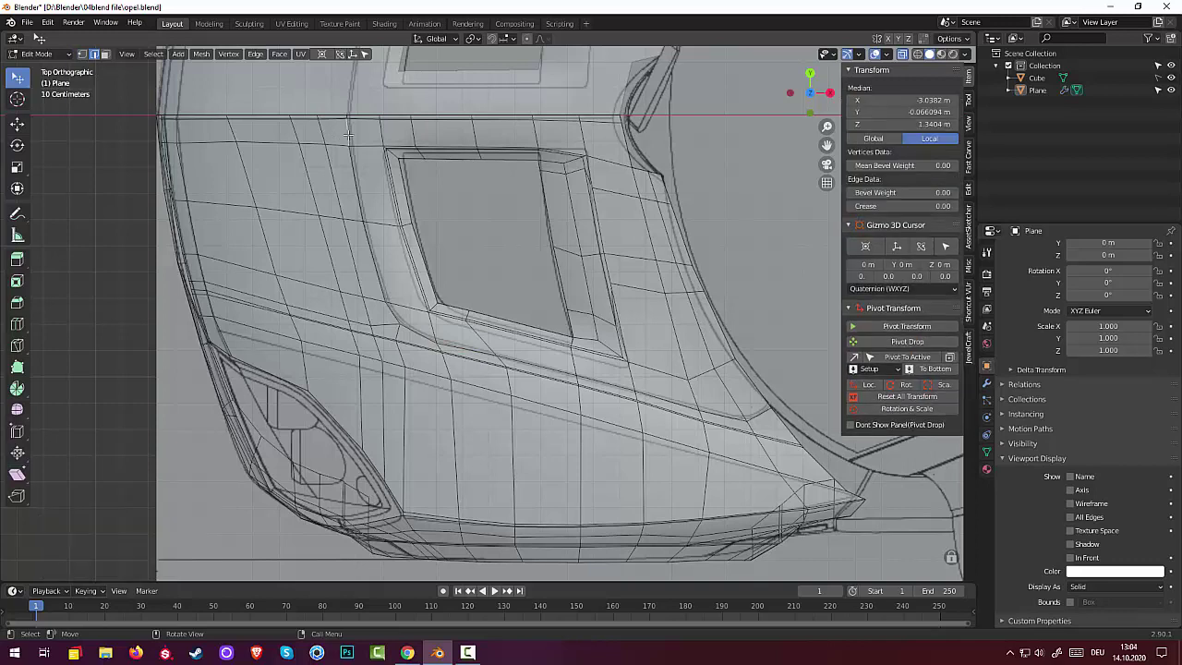
{"action": "left_click", "coordinate": [348, 137], "text": "alt"}
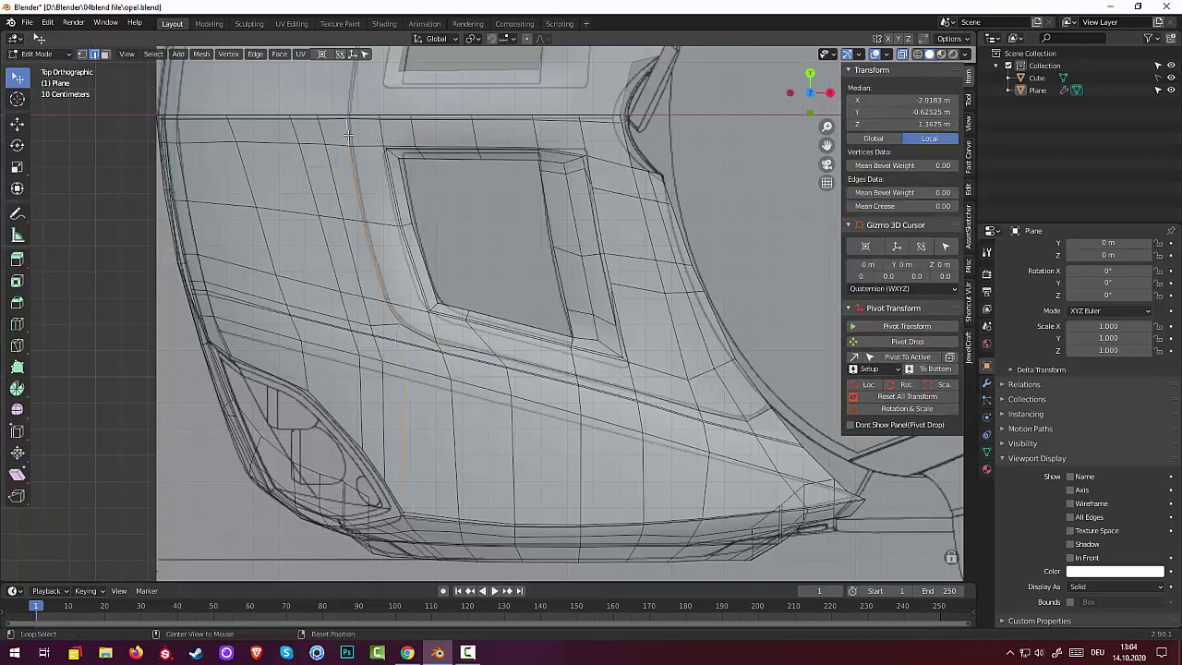
{"action": "left_click", "coordinate": [395, 334], "text": "alt"}
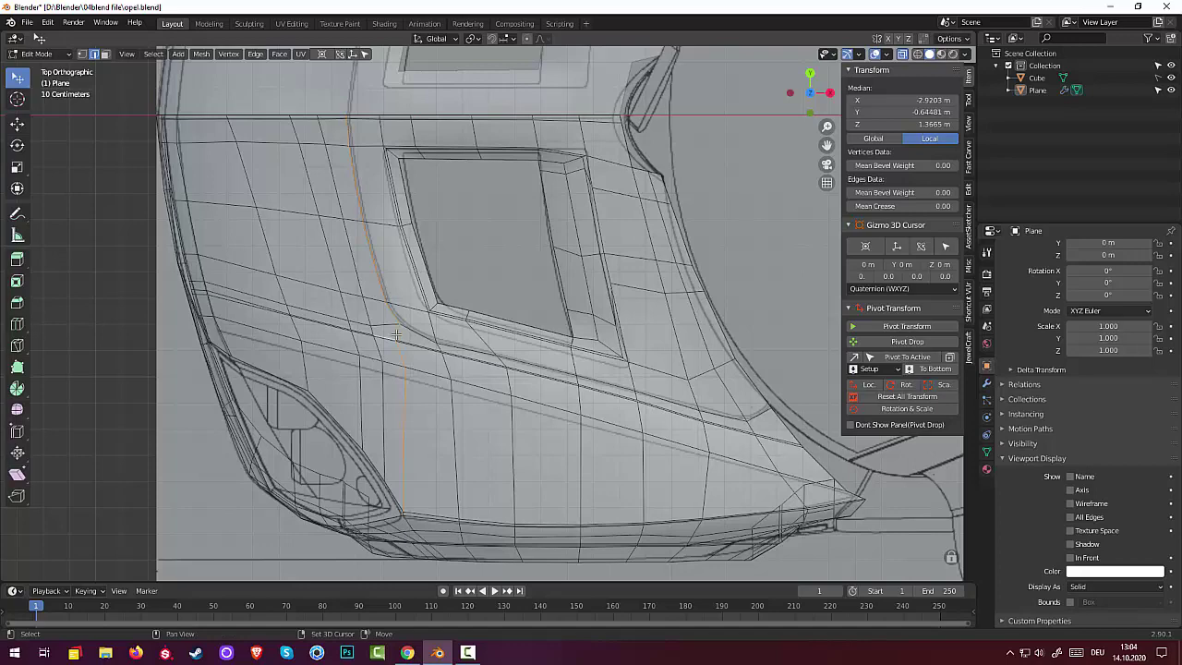
{"action": "left_click", "coordinate": [386, 341], "text": "shift"}
{"action": "left_click", "coordinate": [424, 408]}
{"action": "scroll", "coordinate": [439, 400], "scroll_direction": "up", "scroll_amount": 3}
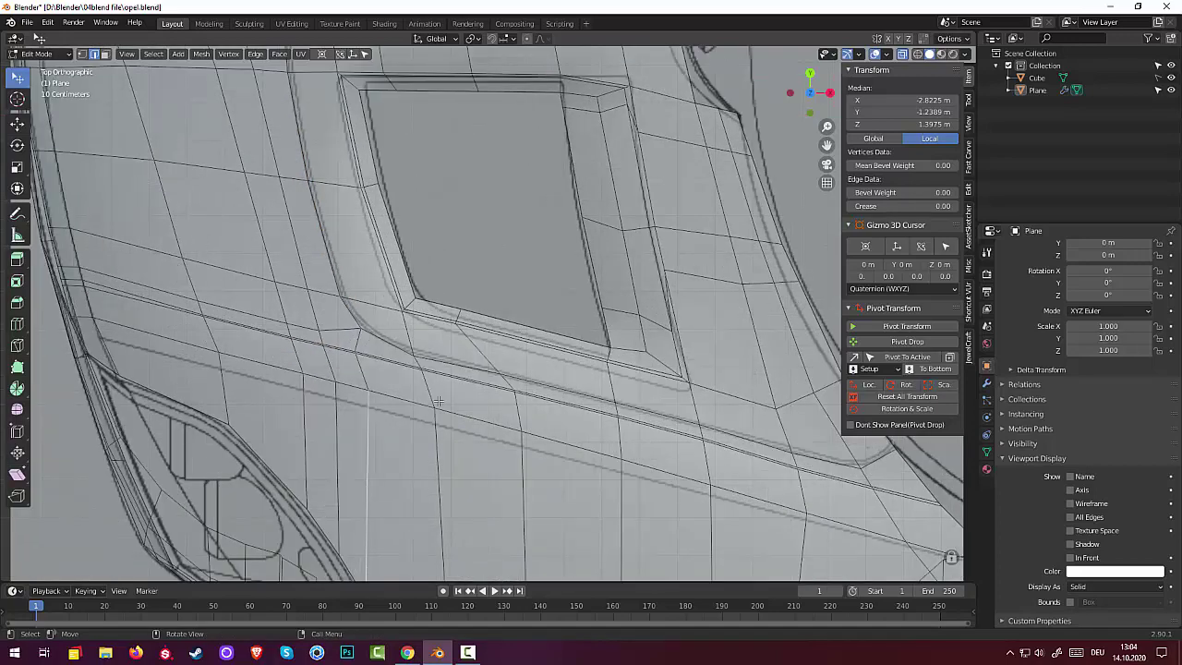
{"action": "scroll", "coordinate": [438, 400], "scroll_direction": "down", "scroll_amount": 2}
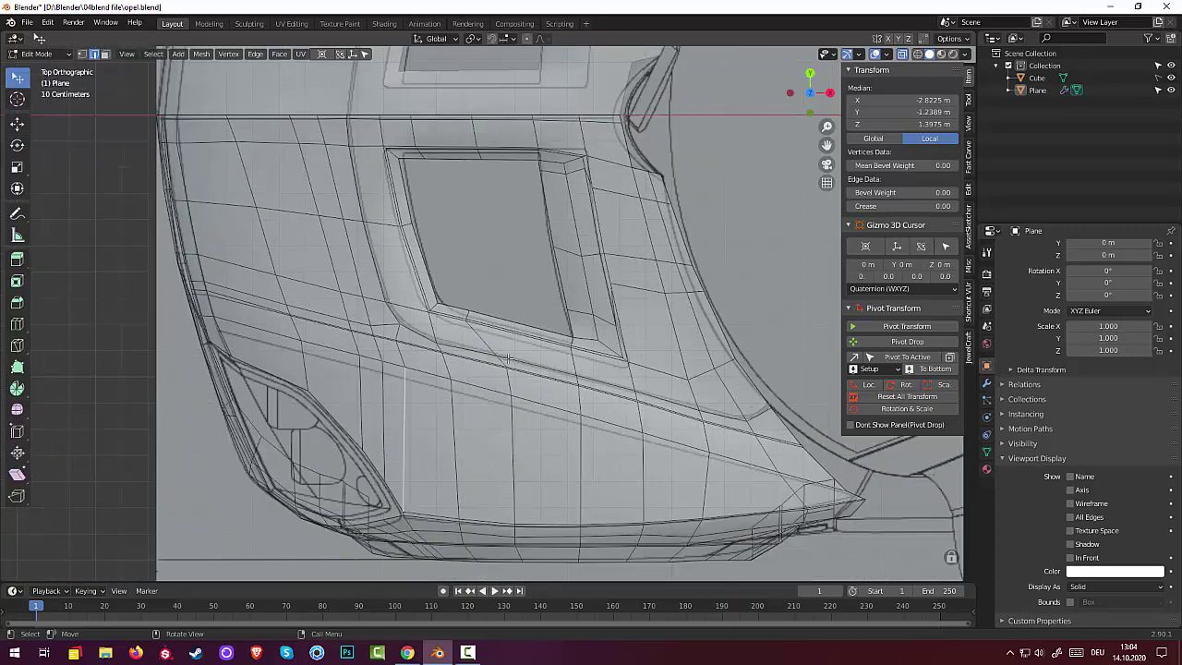
{"action": "left_click", "coordinate": [480, 341]}
{"action": "key", "text": "ctrl+r"}
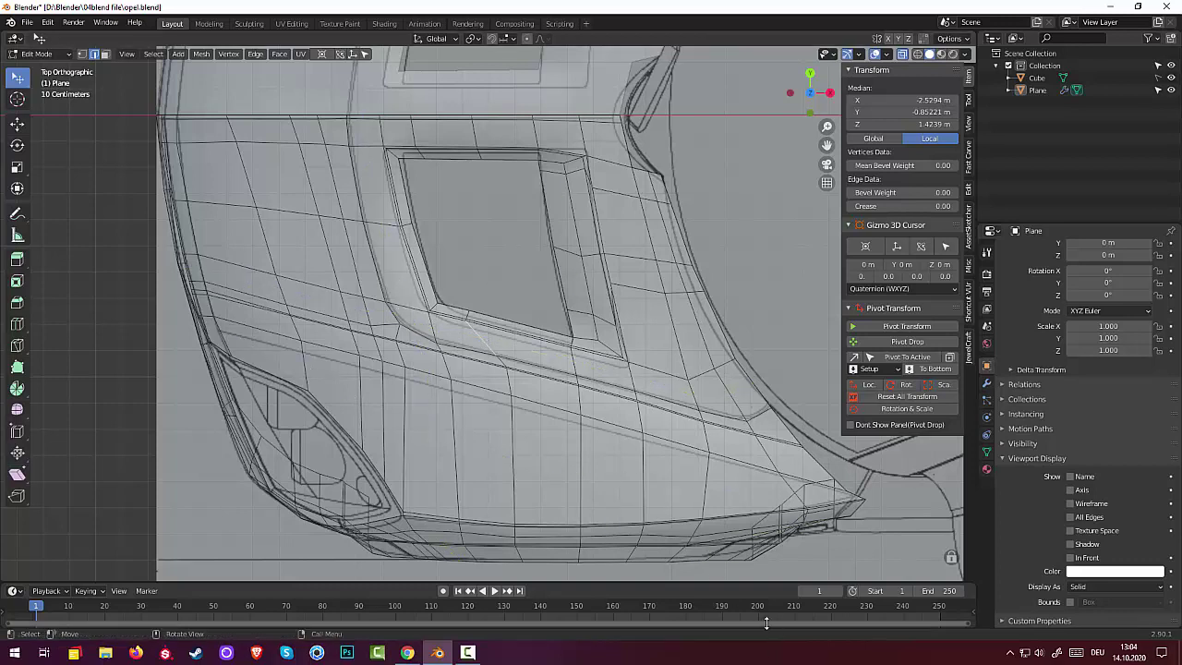
{"action": "left_click", "coordinate": [507, 471]}
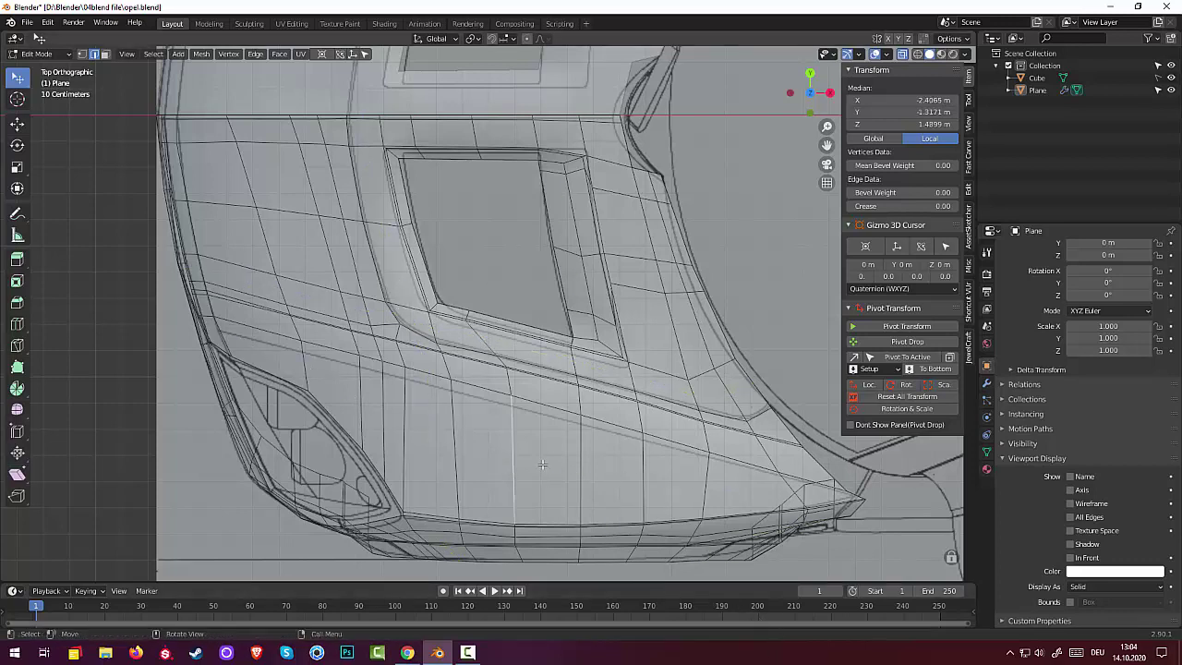
- Select the panel-line edges from the lower panel around the vent corner up the hood
{"action": "left_click", "coordinate": [714, 414]}
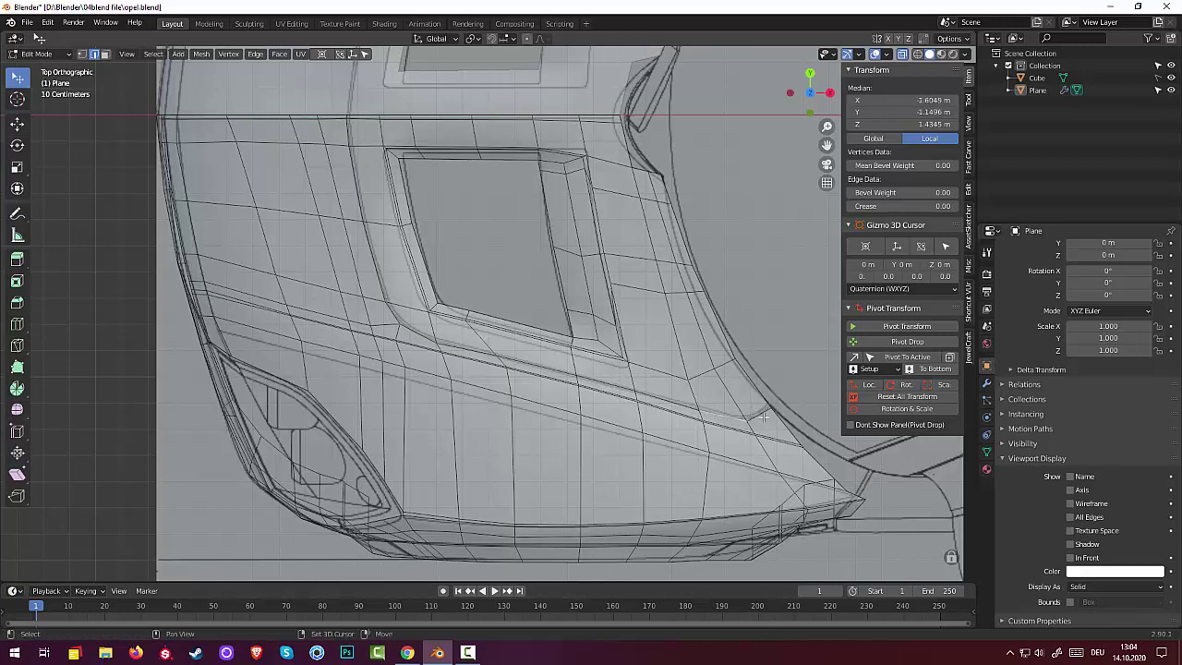
{"action": "left_click", "coordinate": [686, 413], "text": "shift"}
{"action": "left_click", "coordinate": [608, 384], "text": "shift"}
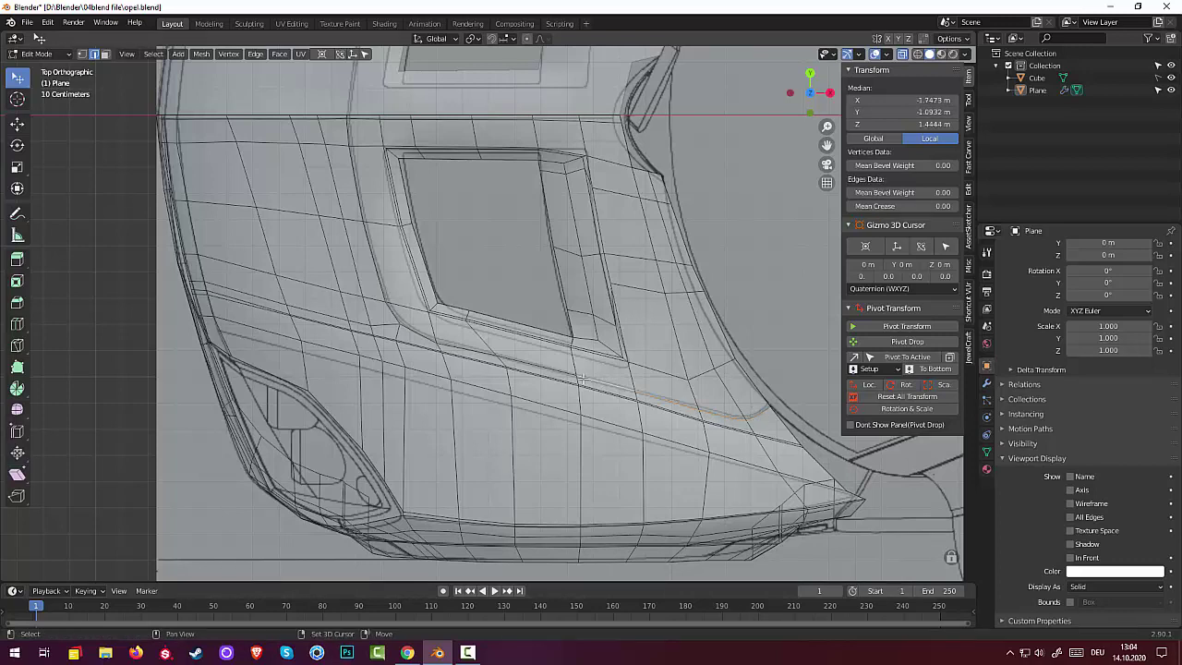
{"action": "left_click", "coordinate": [538, 369], "text": "shift"}
{"action": "left_click", "coordinate": [475, 352], "text": "shift"}
{"action": "left_click", "coordinate": [391, 316], "text": "shift"}
{"action": "left_click", "coordinate": [378, 268], "text": "shift"}
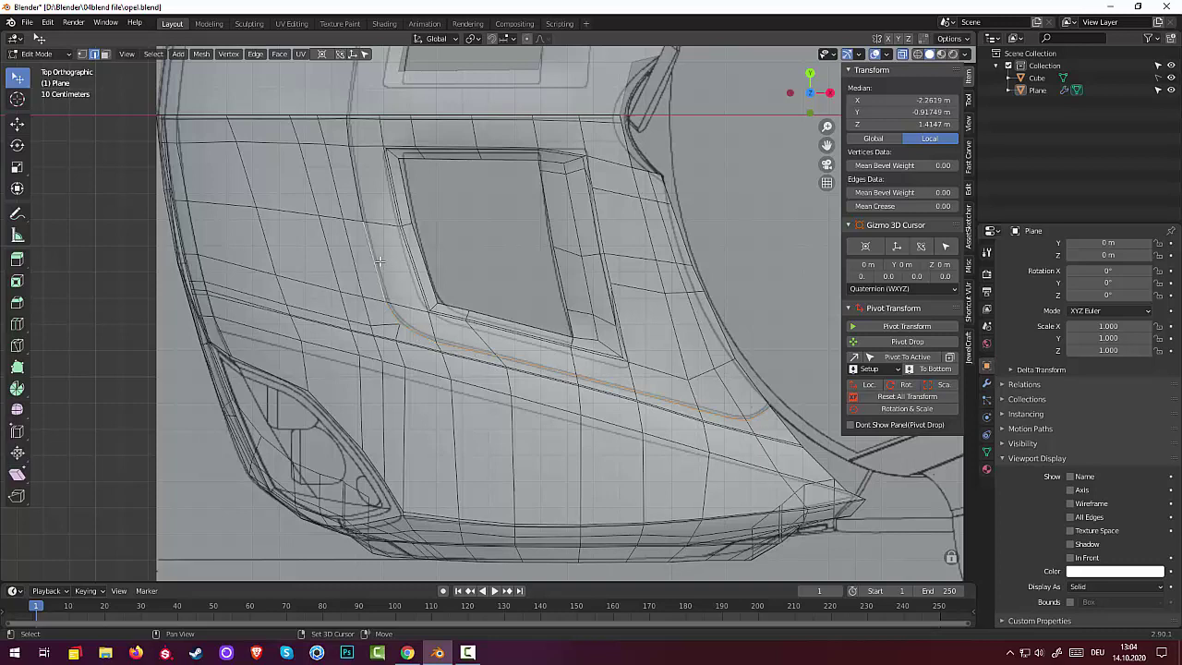
{"action": "left_click", "coordinate": [360, 202], "text": "shift"}
{"action": "left_click", "coordinate": [349, 127], "text": "shift"}
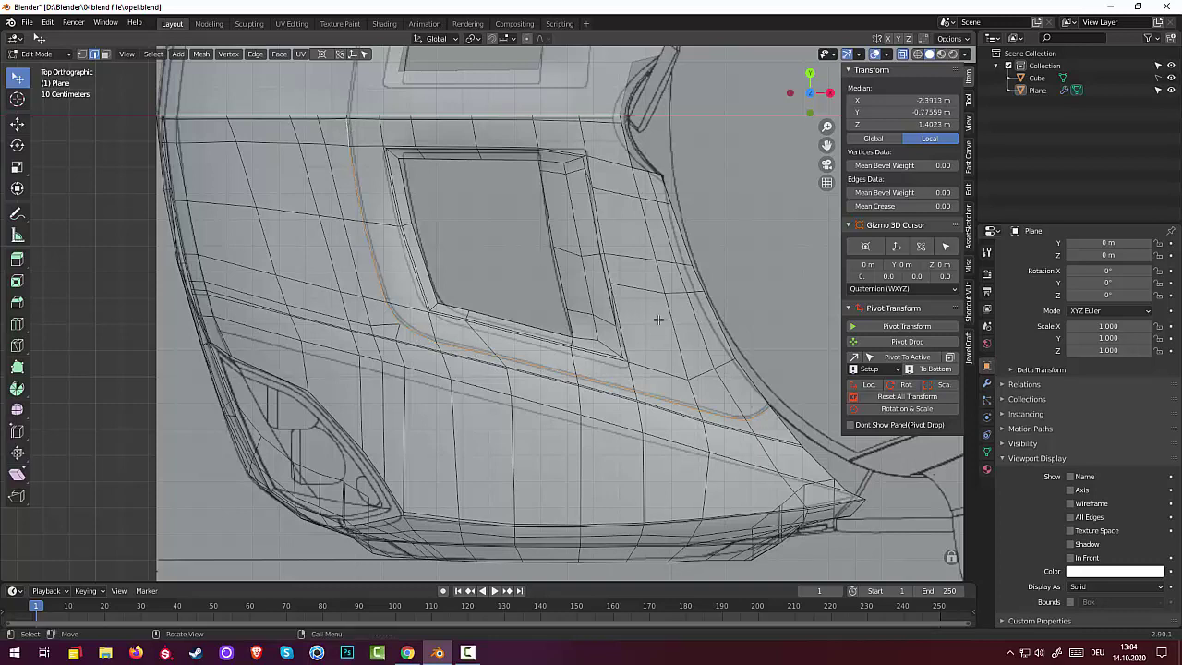
- Bevel the panel-line loop to 0.0108 m, shift it 0.00235 m along X, and orbit to inspect
{"action": "key", "text": "ctrl+b"}
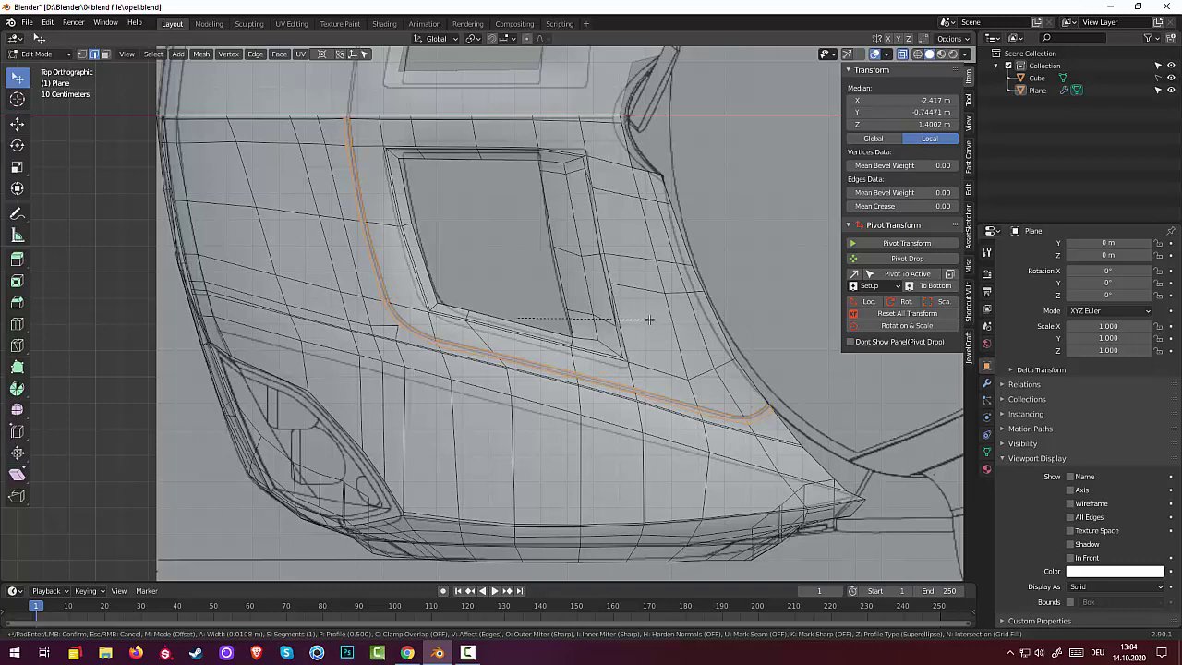
{"action": "left_click", "coordinate": [649, 318]}
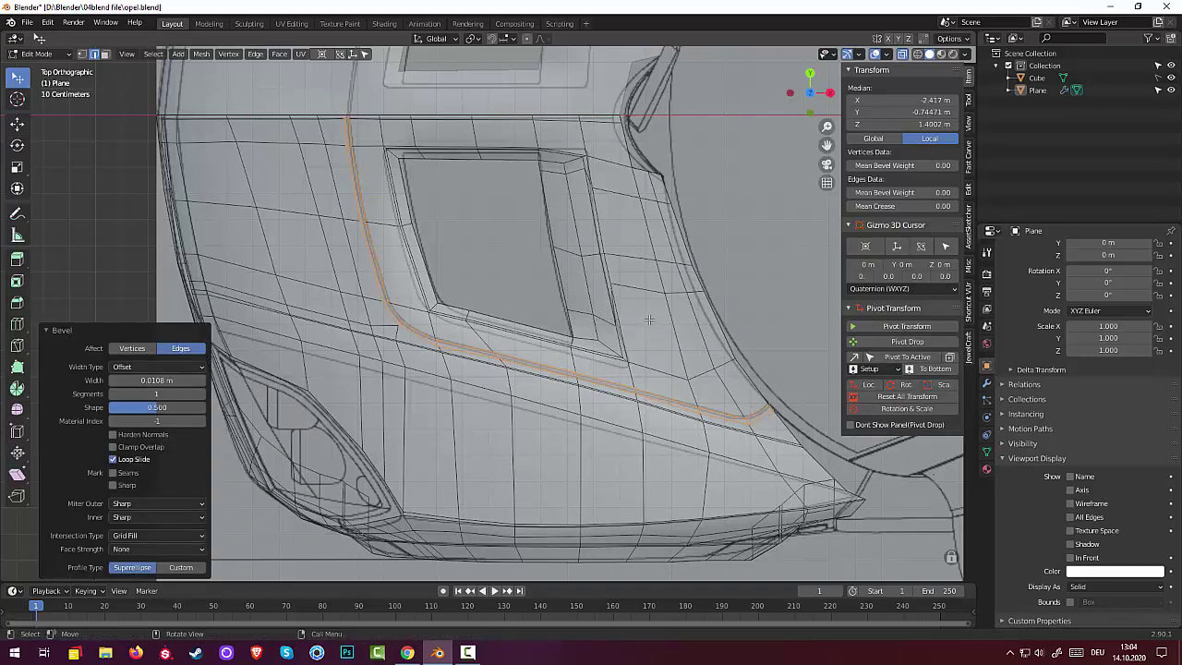
{"action": "key", "text": "g"}
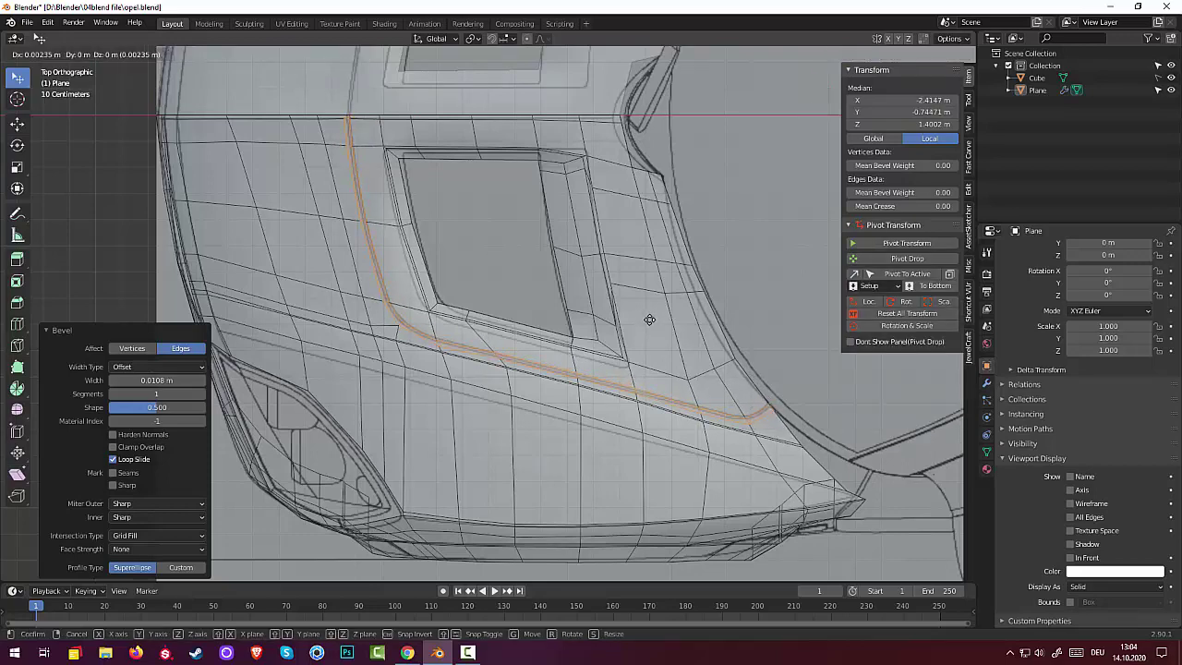
{"action": "left_click", "coordinate": [649, 320]}
{"action": "mouse_move", "coordinate": [649, 319]}
{"action": "middle_mouse_down"}
{"action": "mouse_move", "coordinate": [785, 357]}
{"action": "mouse_move", "coordinate": [581, 305]}
{"action": "middle_mouse_up"}
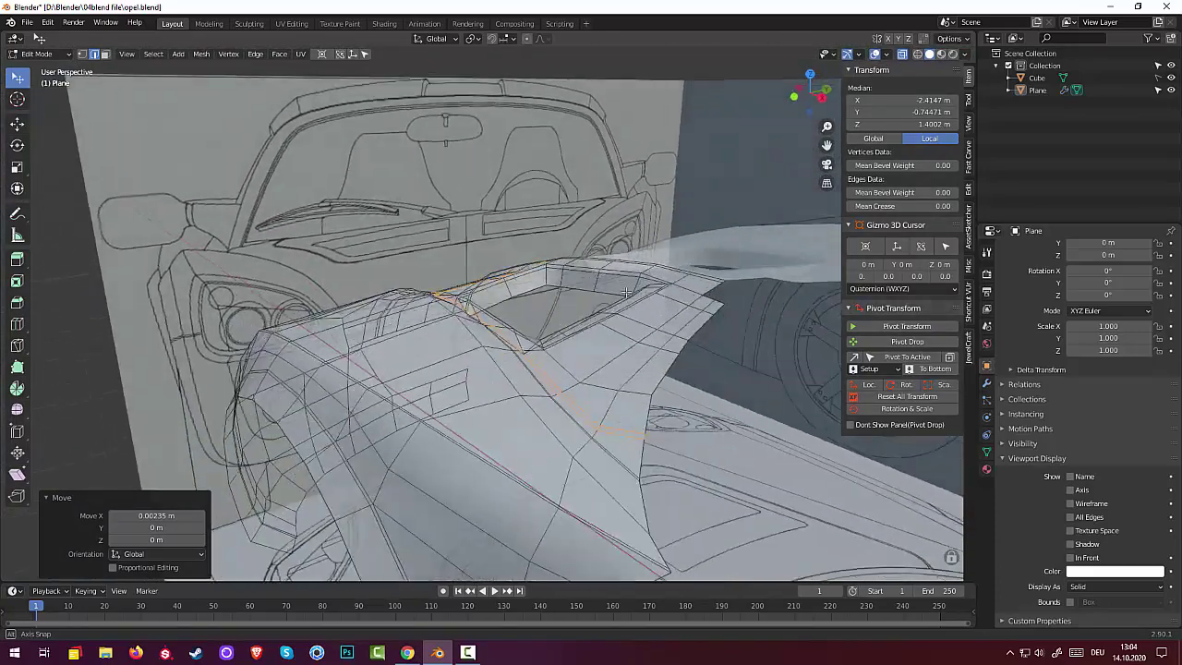
{"action": "middle_click_drag", "start_coordinate": [581, 304], "coordinate": [765, 328]}
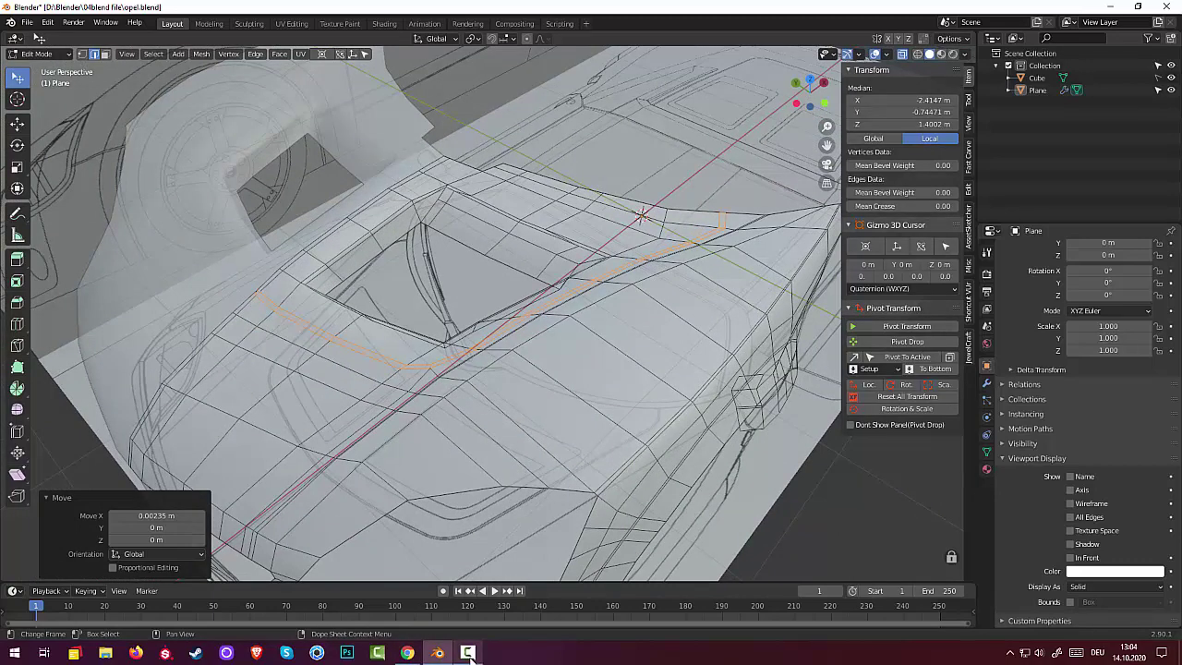
{"action": "mouse_move", "coordinate": [468, 652]}
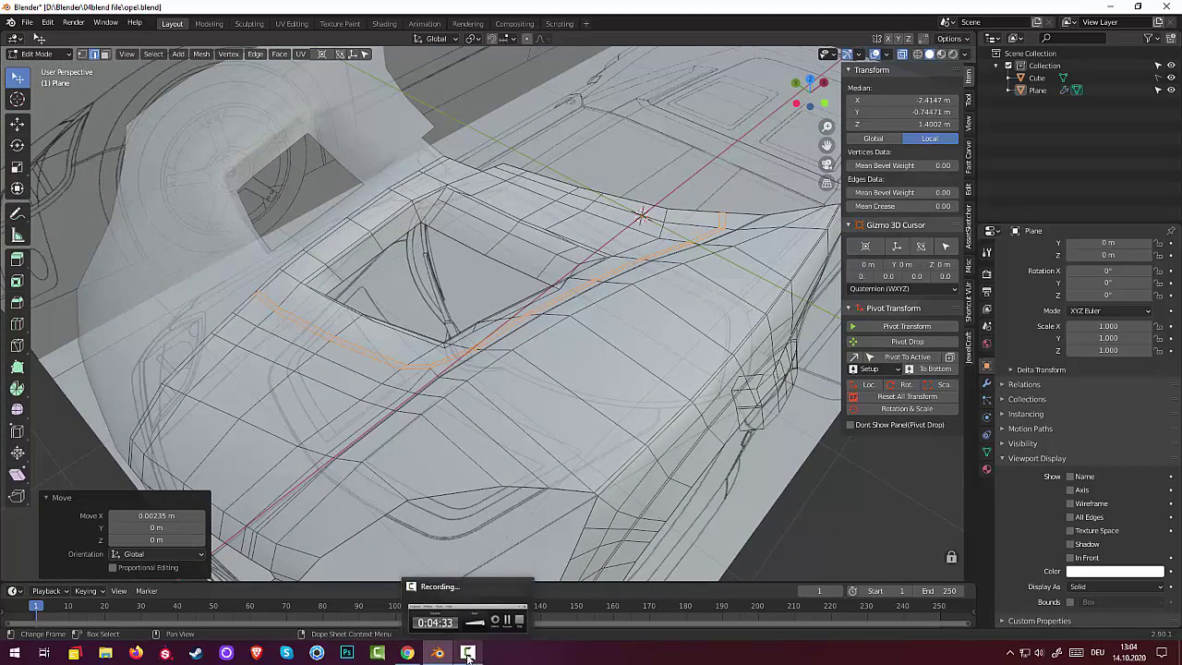
{"action": "left_click", "coordinate": [469, 653]}
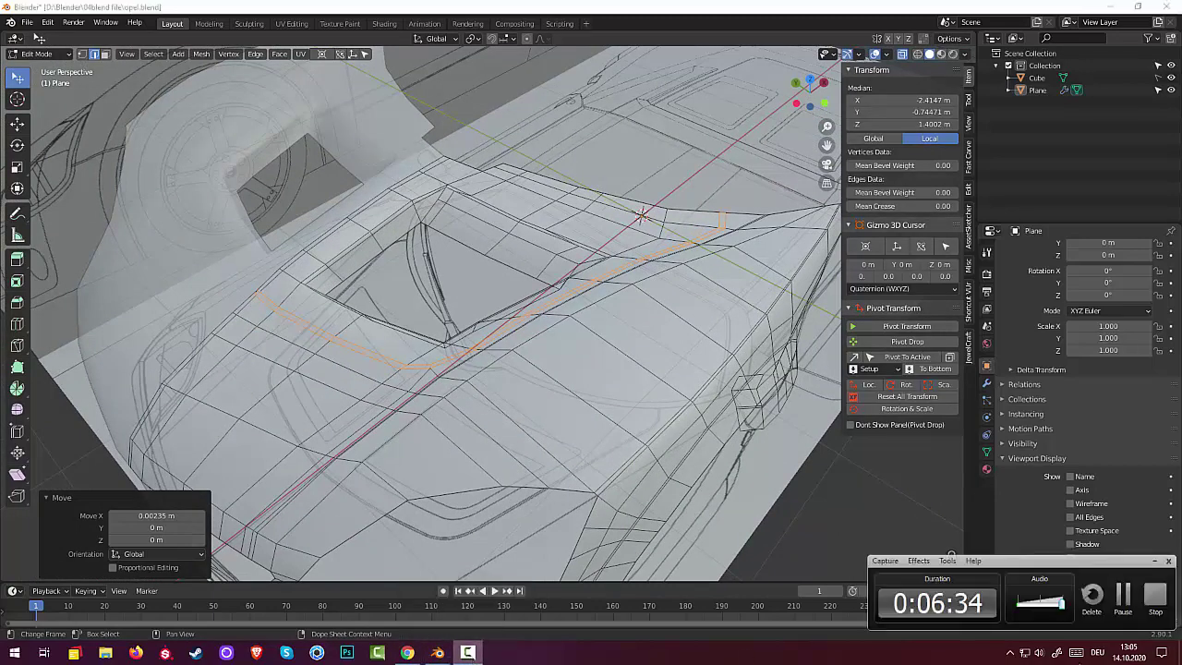
{"action": "left_click", "coordinate": [1116, 602]}
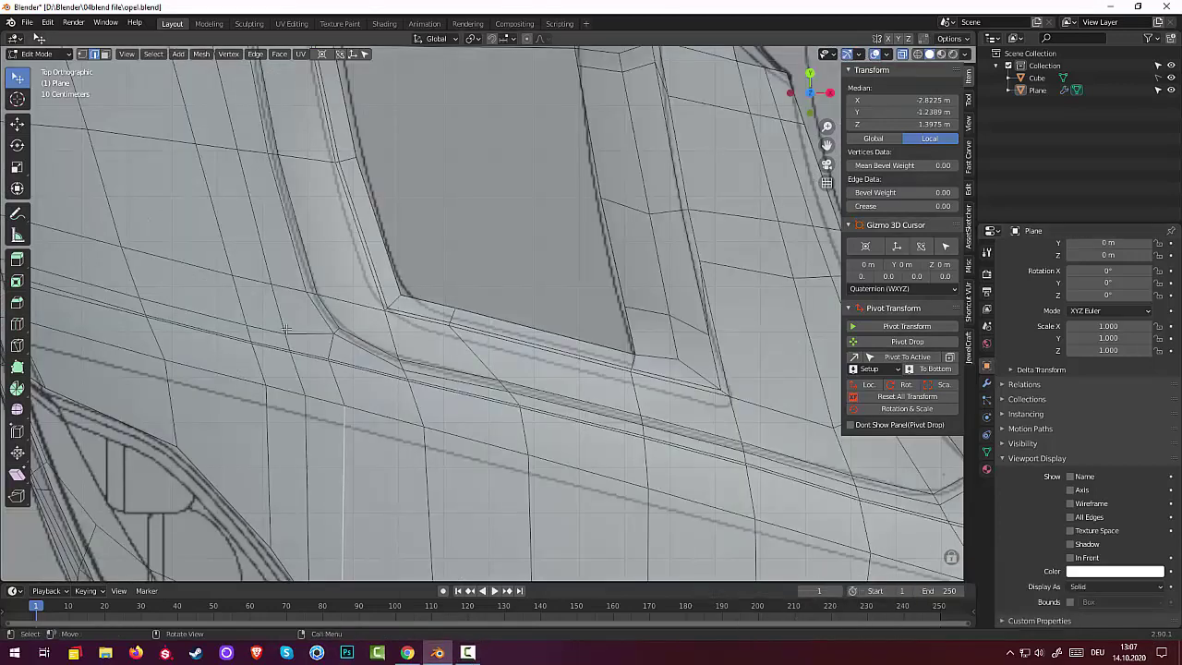
- Move the groove's lower-left corner vertex by 0.00136 m X and 0.00544 m Y
{"action": "left_click", "coordinate": [336, 330]}
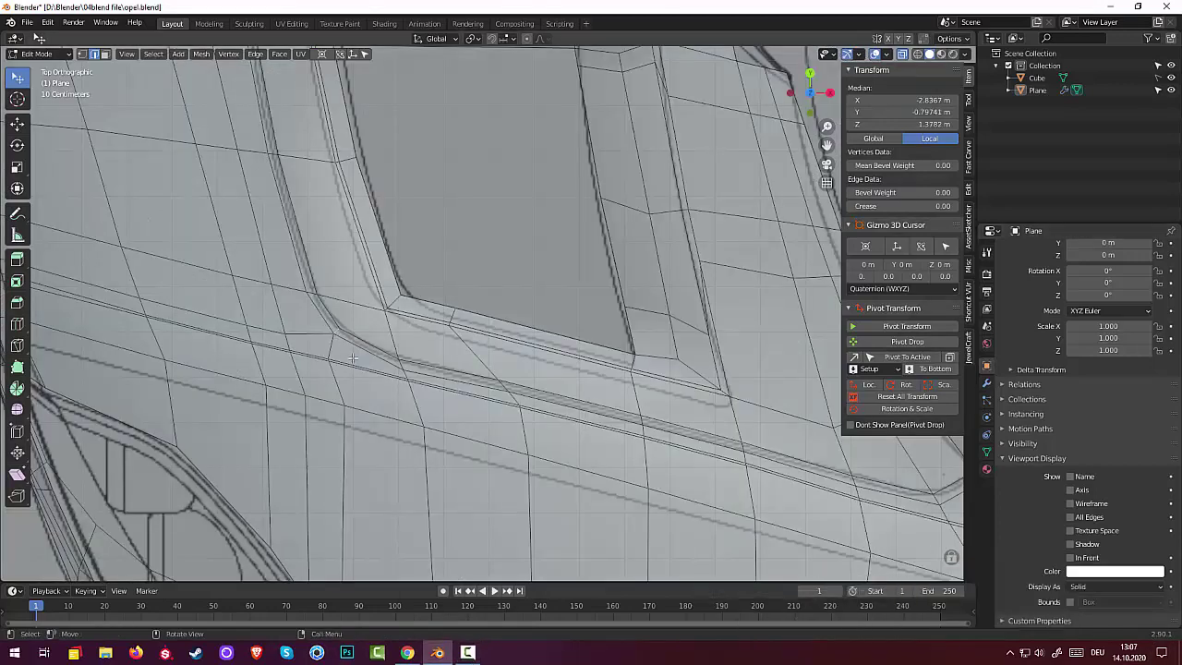
{"action": "left_click", "coordinate": [83, 54]}
{"action": "left_click", "coordinate": [340, 329]}
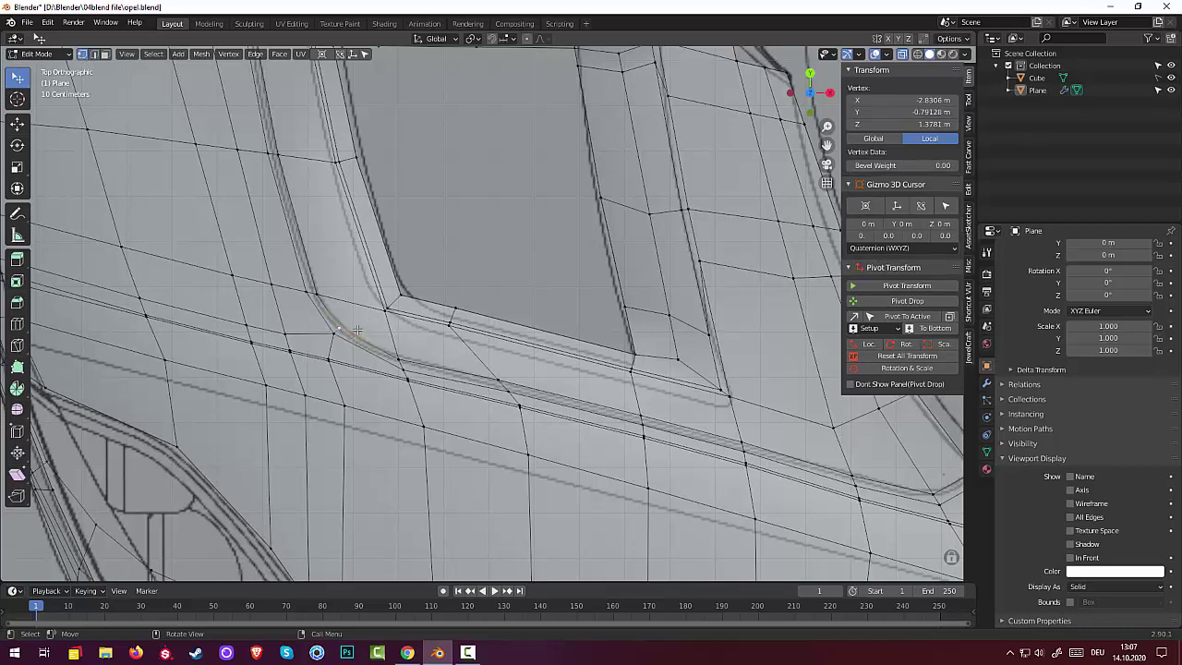
{"action": "key", "text": "g"}
{"action": "left_click", "coordinate": [356, 328]}
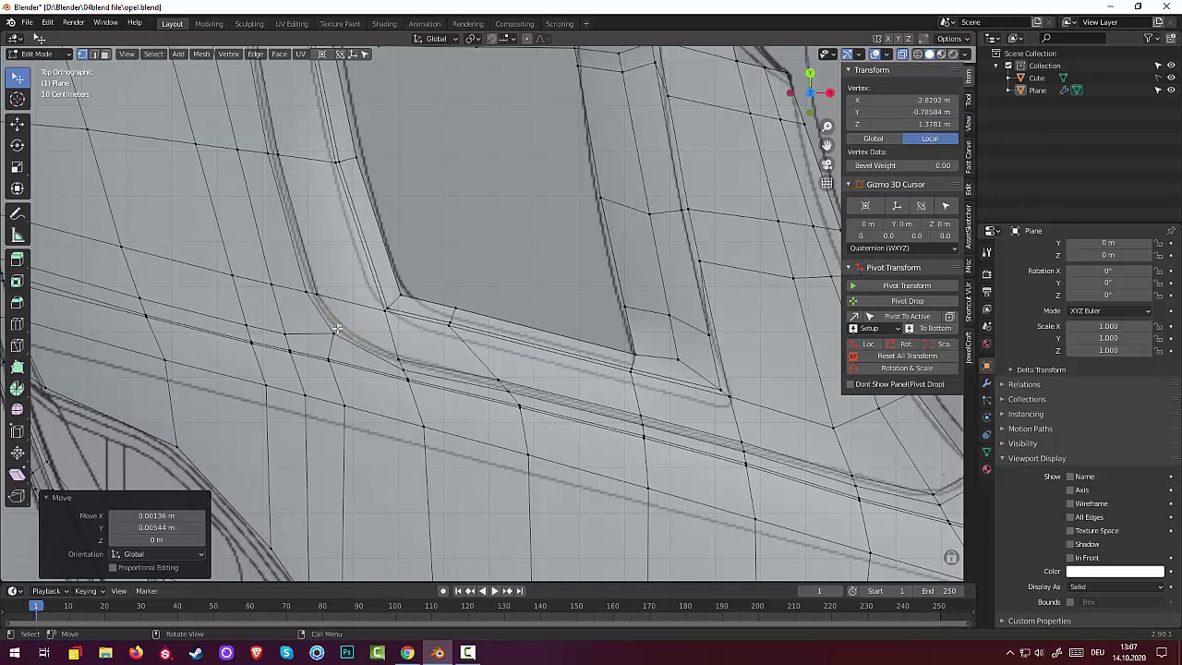
- Clear the selection and begin a loop cut across the groove
{"action": "key", "text": "alt+a"}
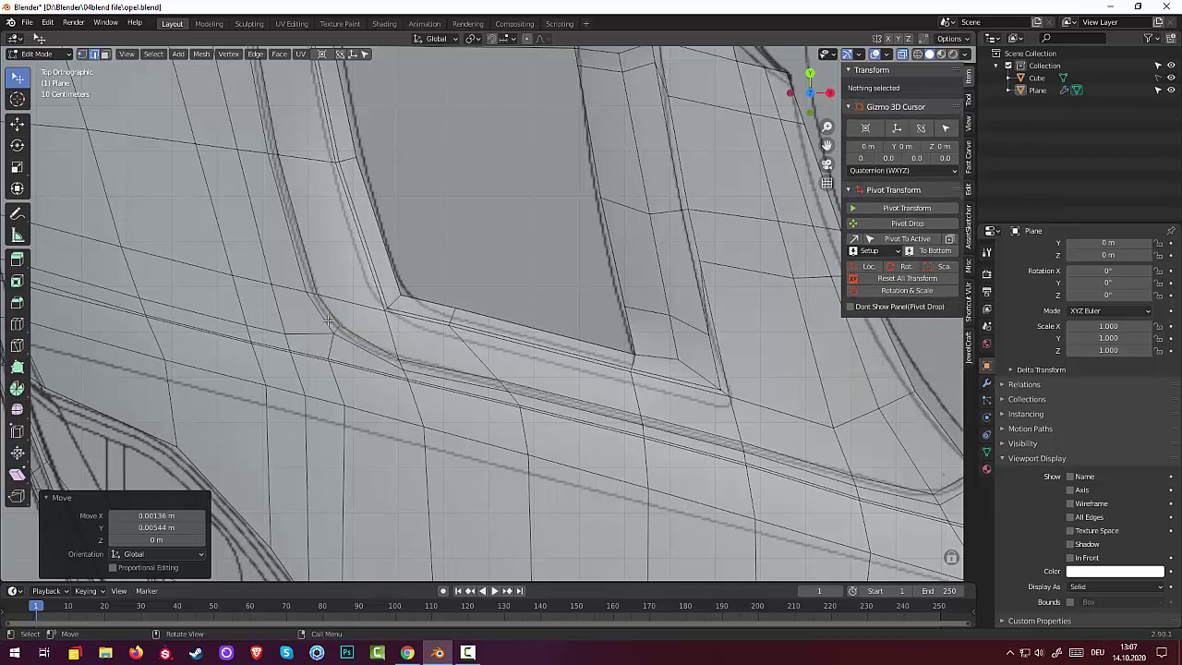
{"action": "left_click", "coordinate": [334, 327]}
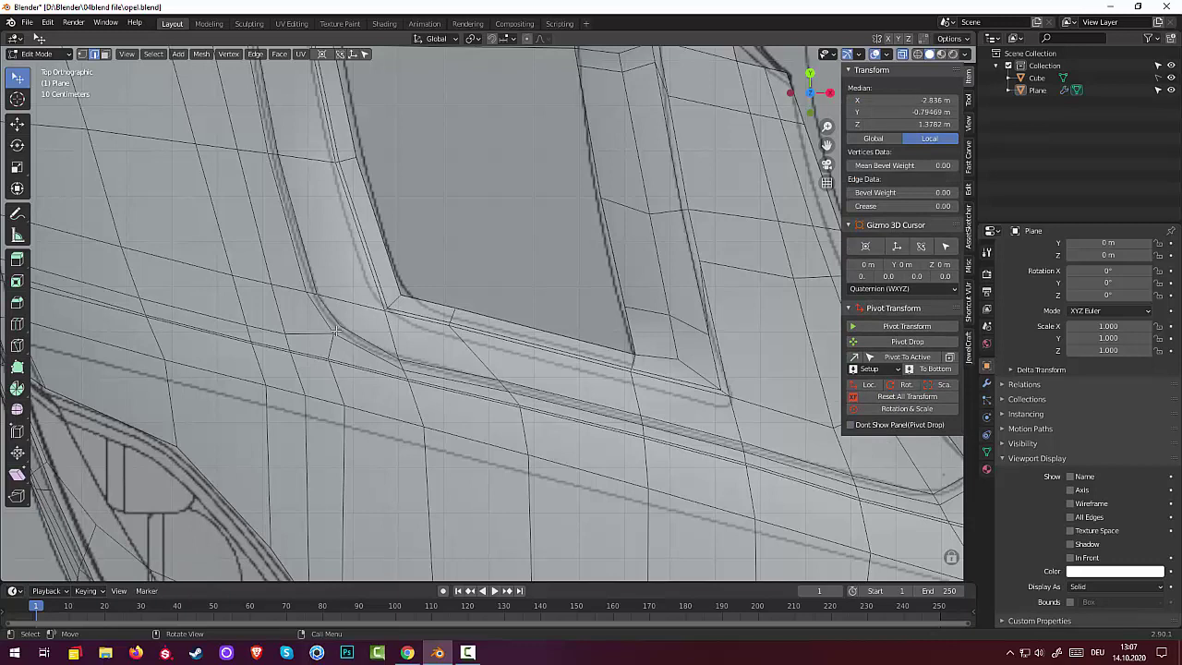
{"action": "key", "text": "ctrl+r"}
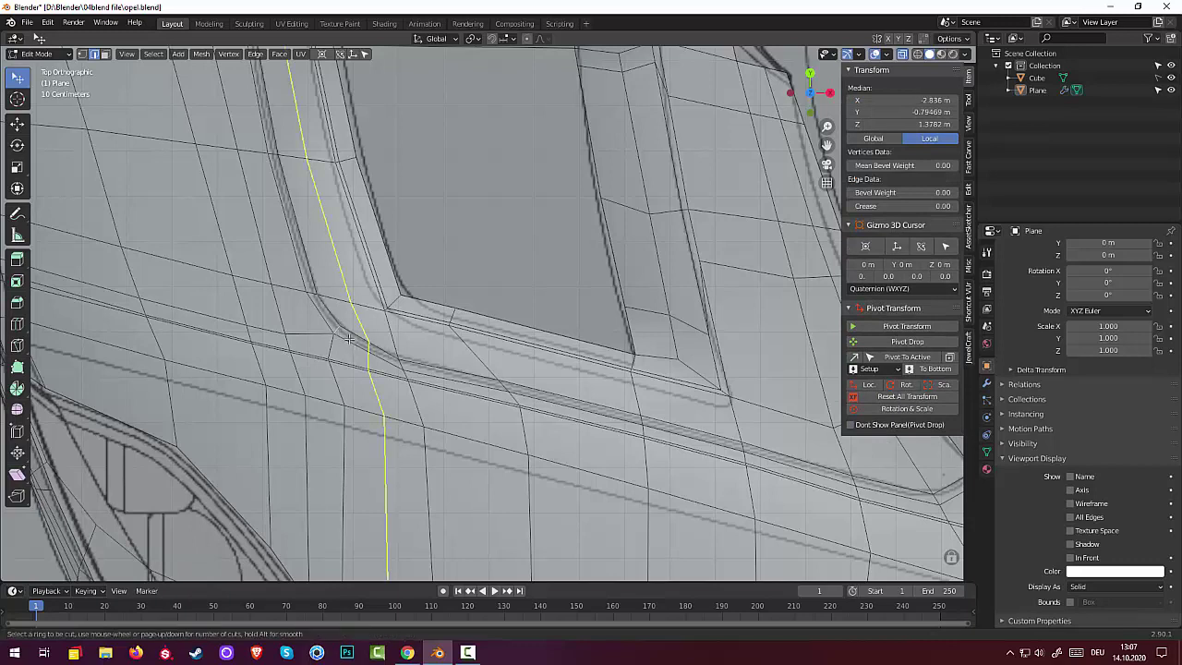
- Place the groove loop at factor 0.041 and bevel it 0.00799 m with one segment
{"action": "left_click", "coordinate": [335, 329]}
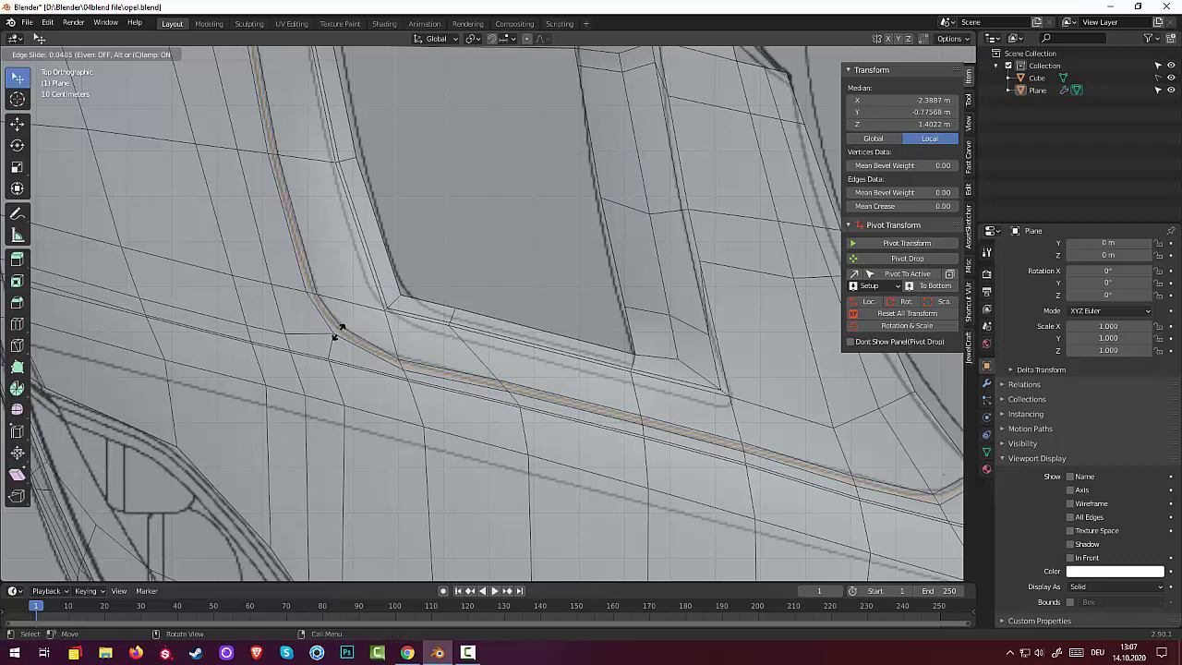
{"action": "left_click", "coordinate": [338, 331]}
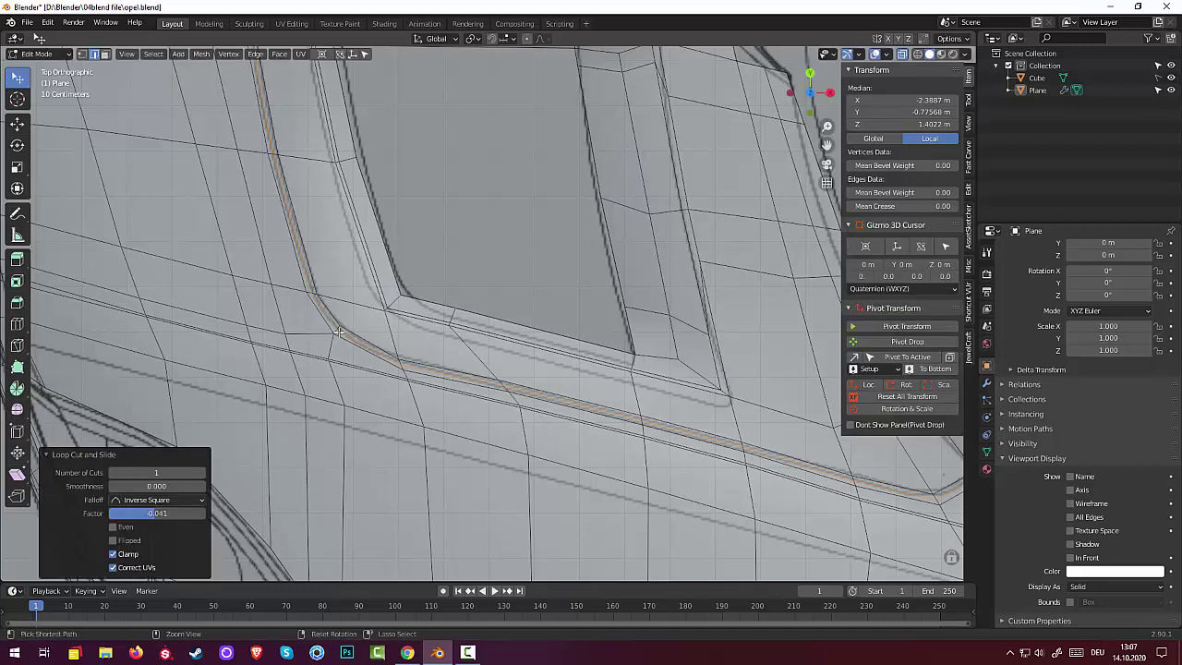
{"action": "key", "text": "ctrl+b"}
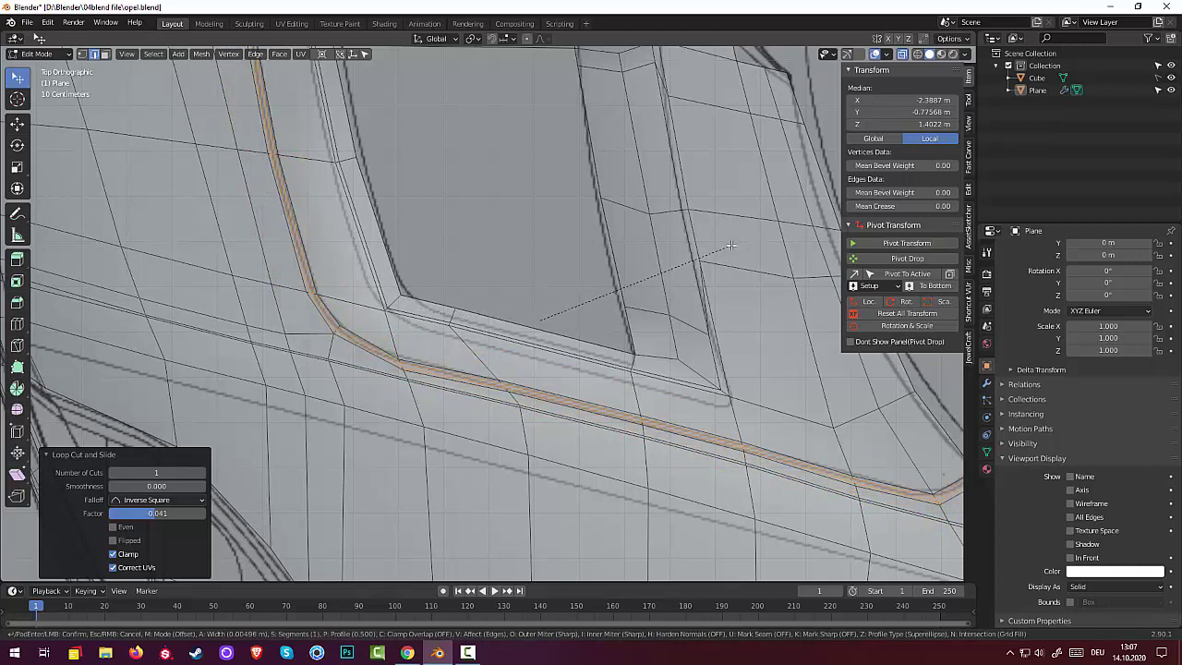
{"action": "left_click", "coordinate": [732, 245]}
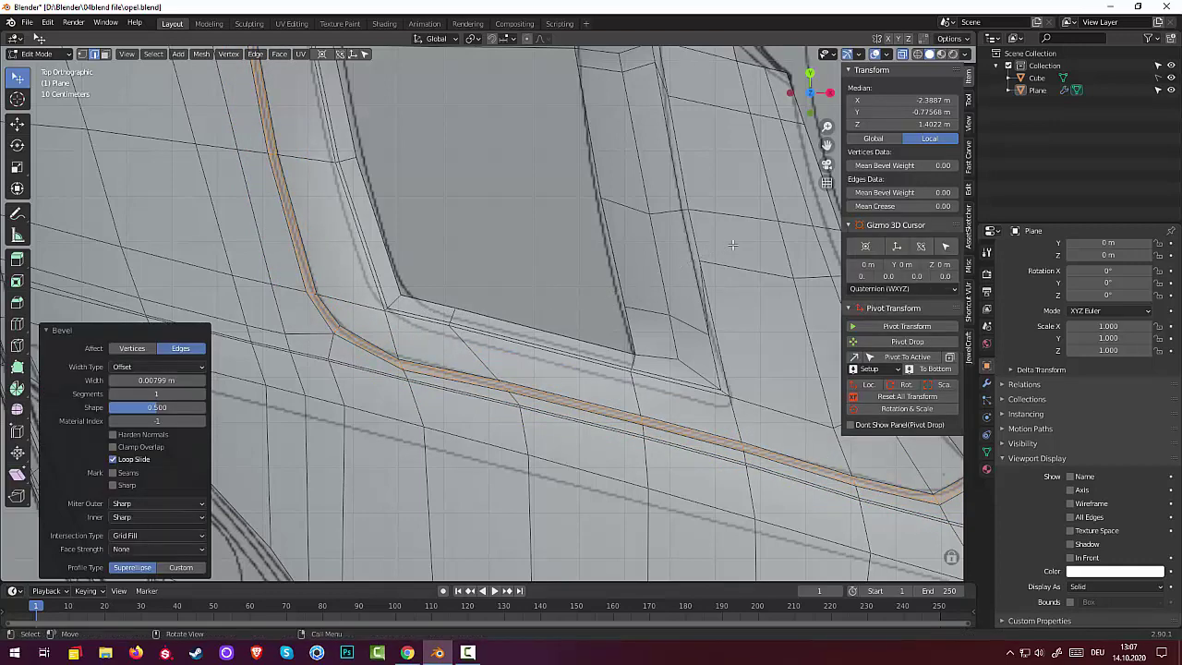
{"action": "left_click", "coordinate": [732, 244]}
{"action": "middle_click_drag", "start_coordinate": [654, 247], "coordinate": [638, 202]}
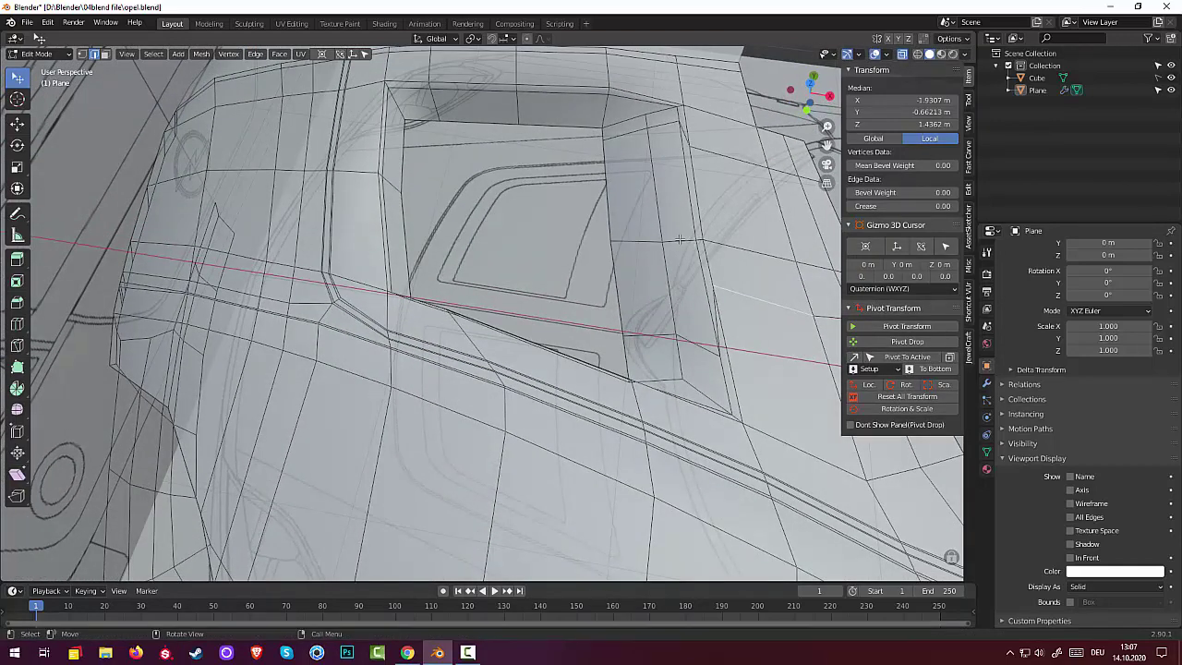
- Loop-cut the door-and-sill panel line at its centre and bevel it to 0.00514 m
{"action": "left_click", "coordinate": [655, 281], "text": "ctrl"}
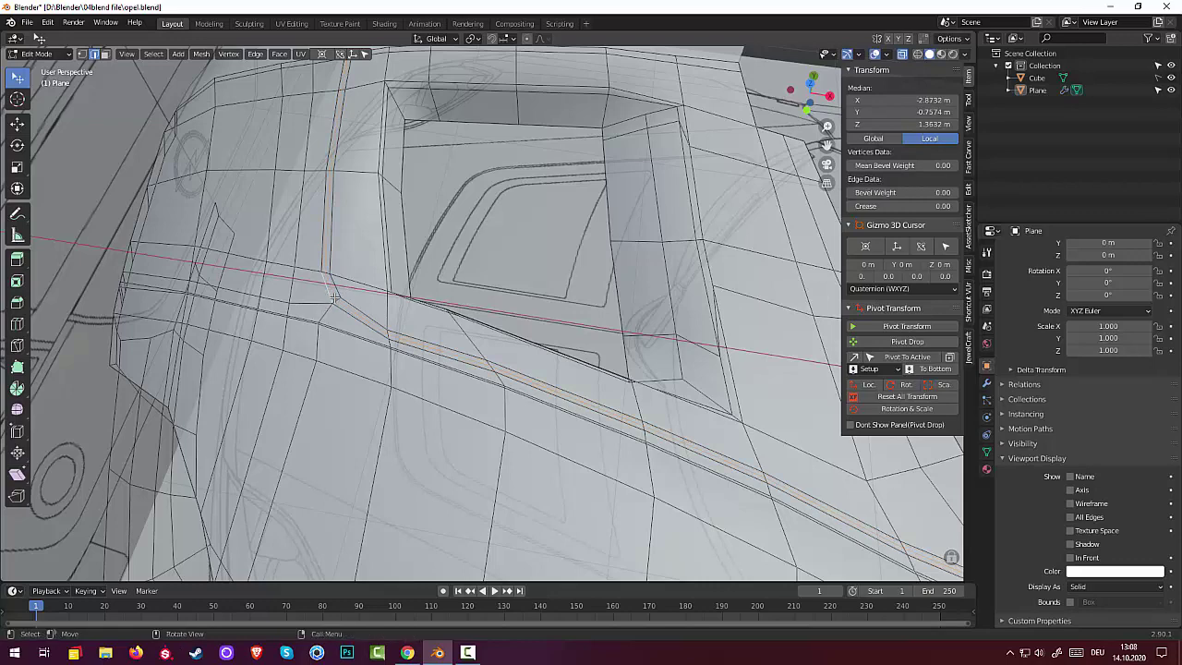
{"action": "key", "text": "ctrl+r"}
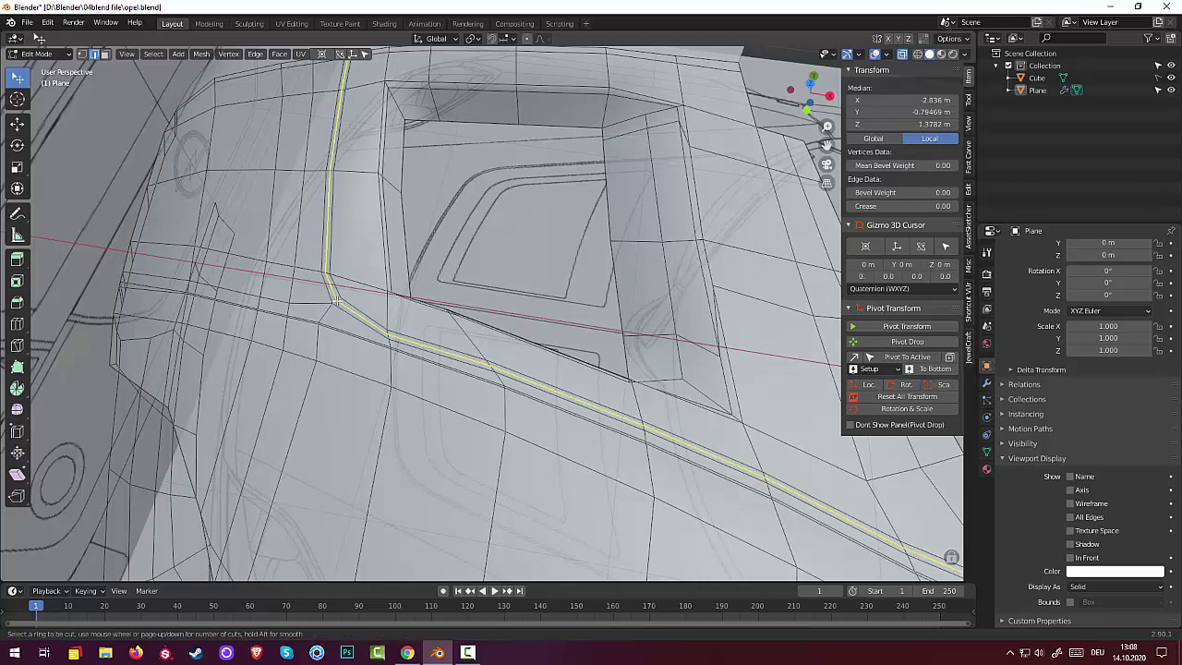
{"action": "left_click", "coordinate": [336, 300]}
{"action": "right_click", "coordinate": [336, 300]}
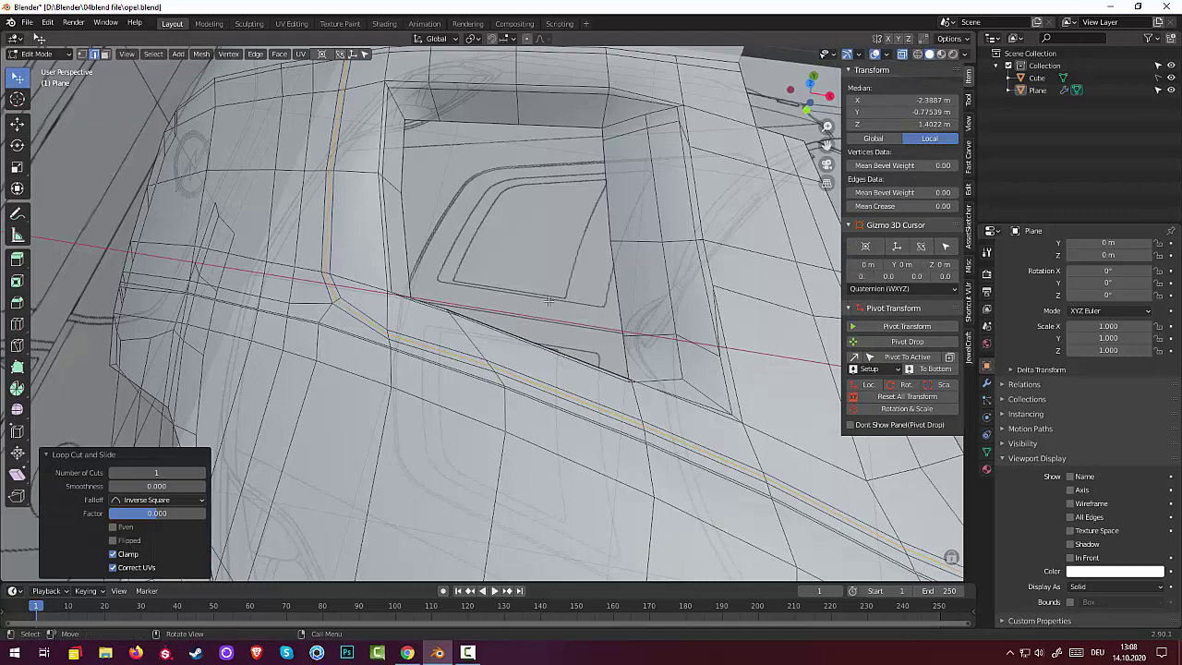
{"action": "key", "text": "ctrl+b"}
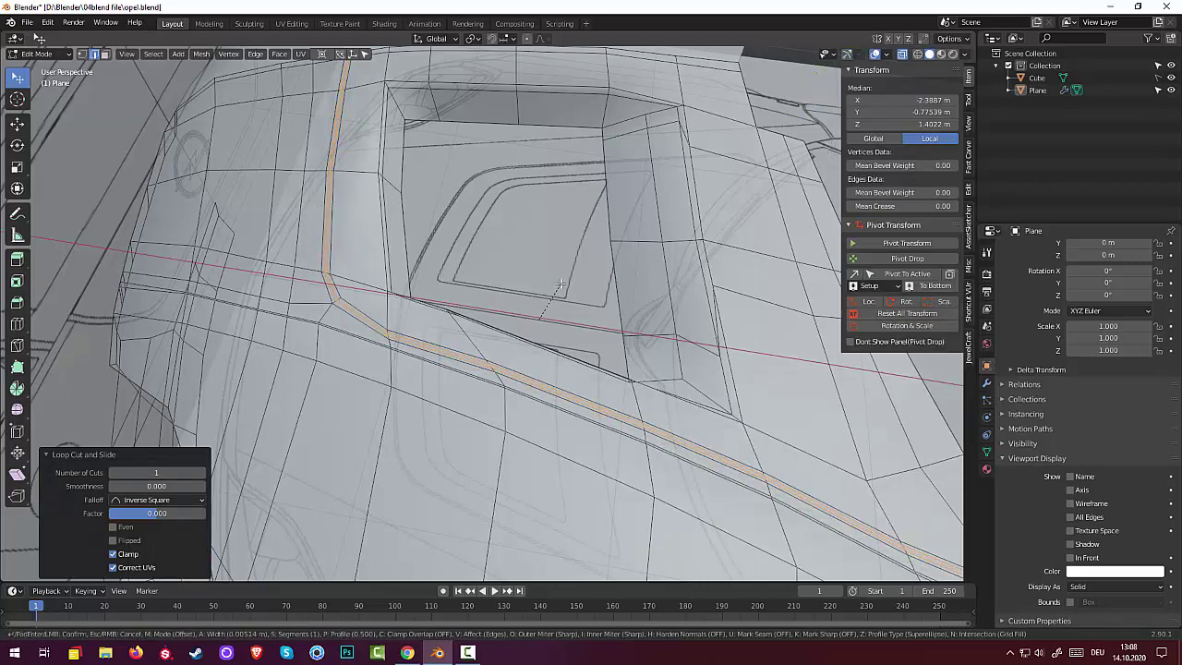
{"action": "left_click", "coordinate": [560, 284]}
{"action": "middle_click_drag", "start_coordinate": [544, 292], "coordinate": [546, 266]}
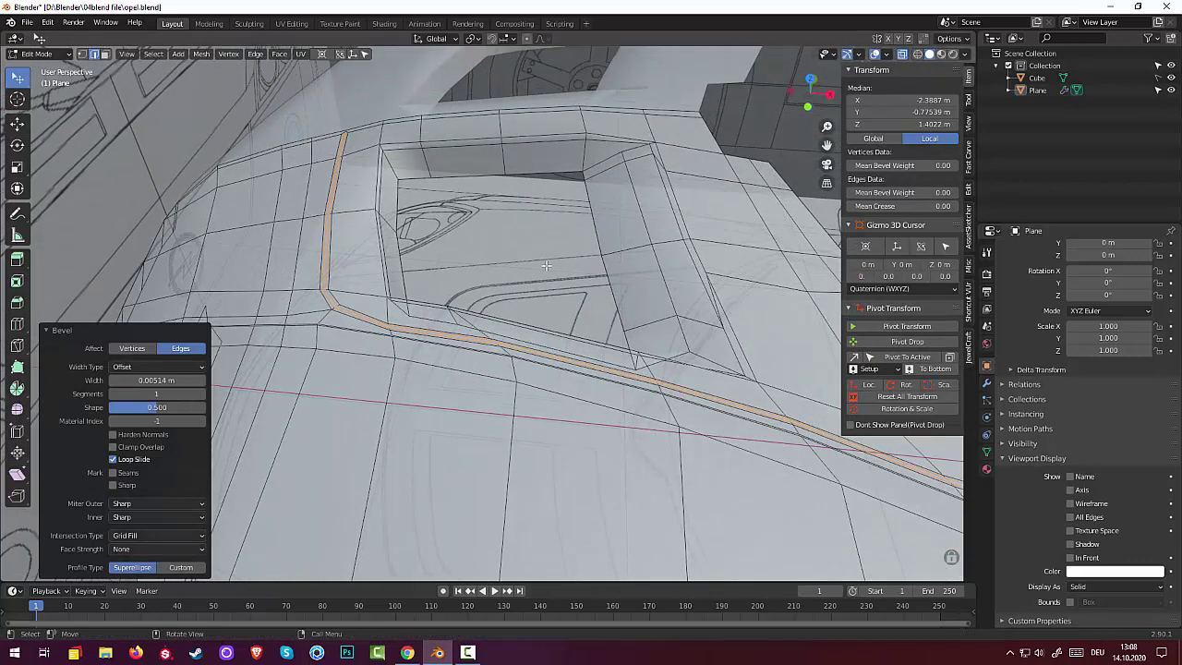
- Extrude the bevelled strip's faces −0.010566 m inward along their normals to form a groove
{"action": "left_click", "coordinate": [105, 54]}
{"action": "key", "text": "e"}
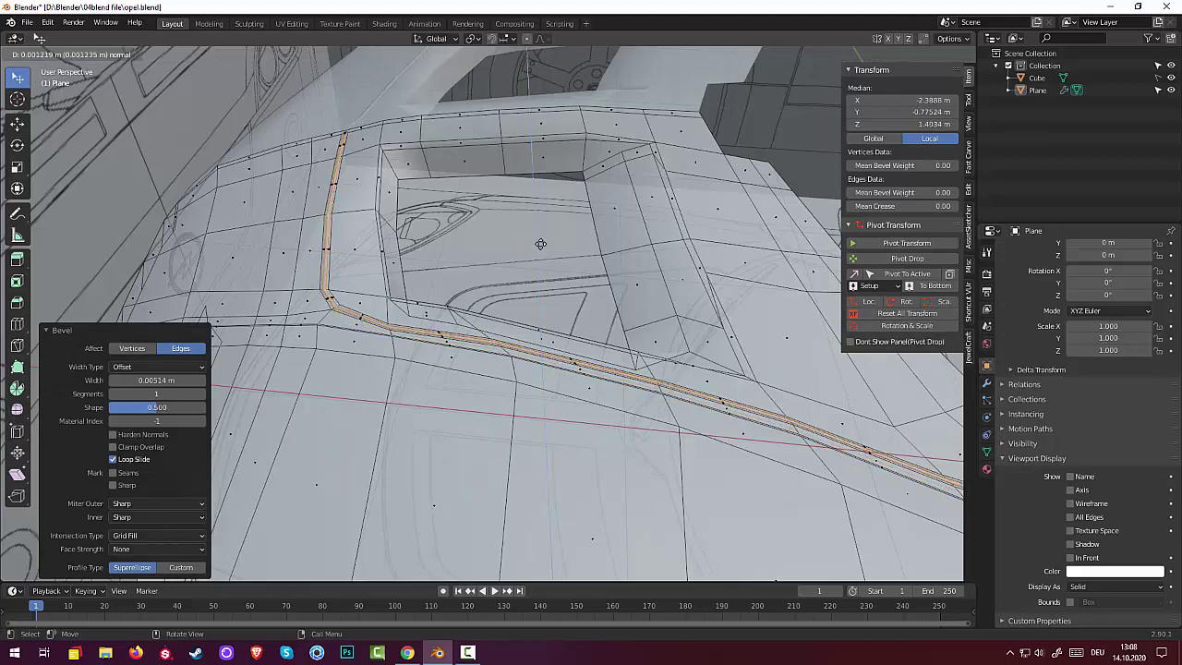
{"action": "left_click", "coordinate": [543, 248]}
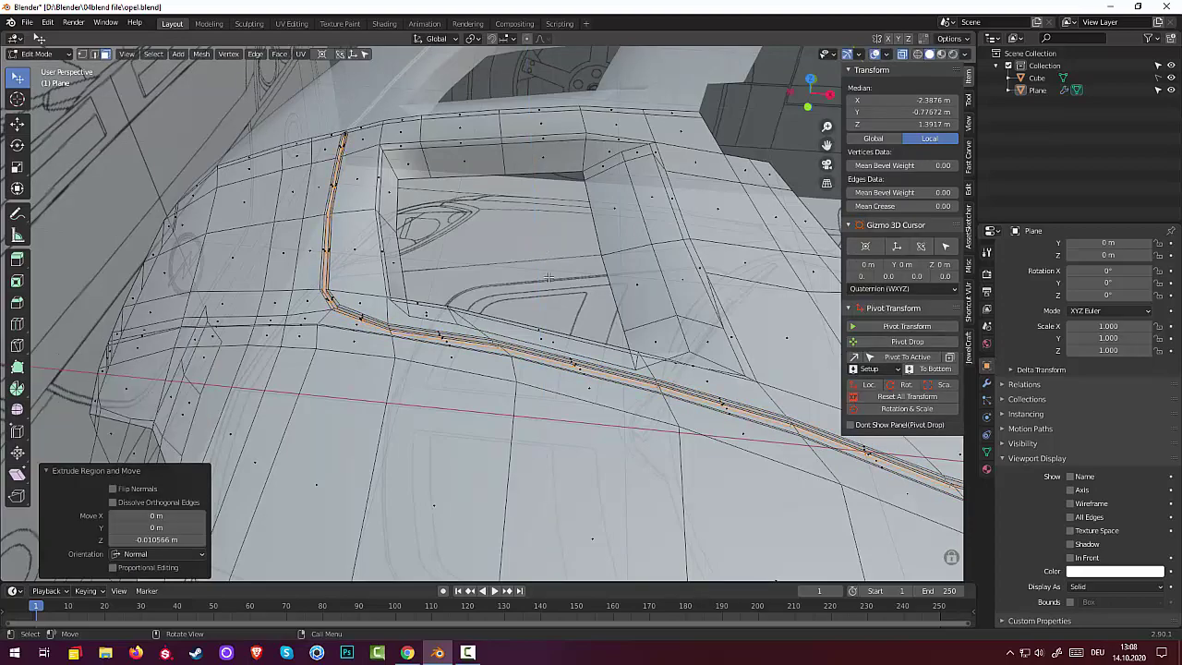
{"action": "key", "text": "alt+a"}
{"action": "mouse_move", "coordinate": [543, 248]}
{"action": "middle_mouse_down"}
{"action": "mouse_move", "coordinate": [634, 286]}
{"action": "mouse_move", "coordinate": [617, 296]}
{"action": "middle_mouse_up"}
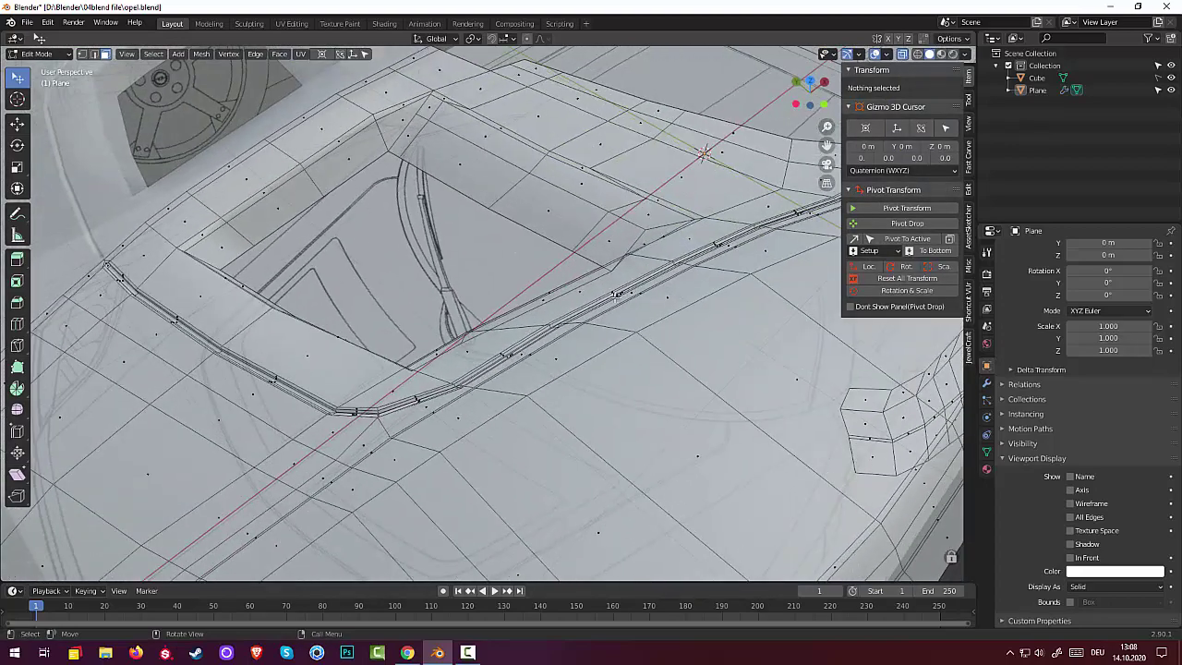
- Switch to Object Mode with the modifier stack shown and orbit around the smoothed hood grooves
{"action": "left_click", "coordinate": [82, 53]}
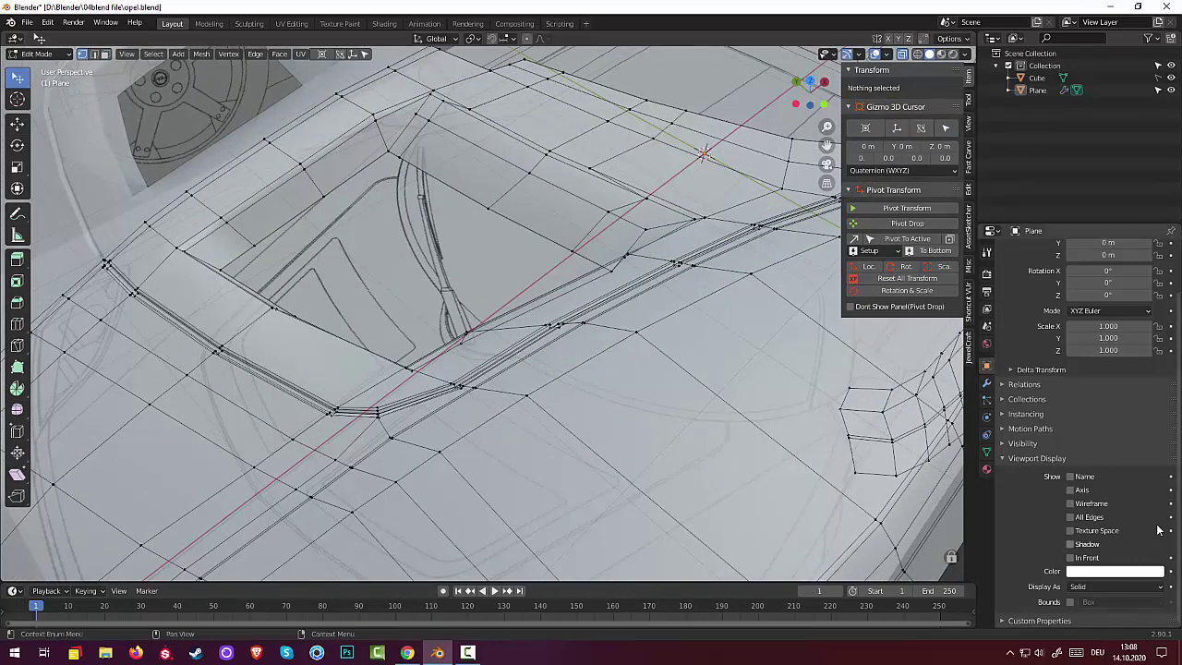
{"action": "left_click", "coordinate": [987, 384]}
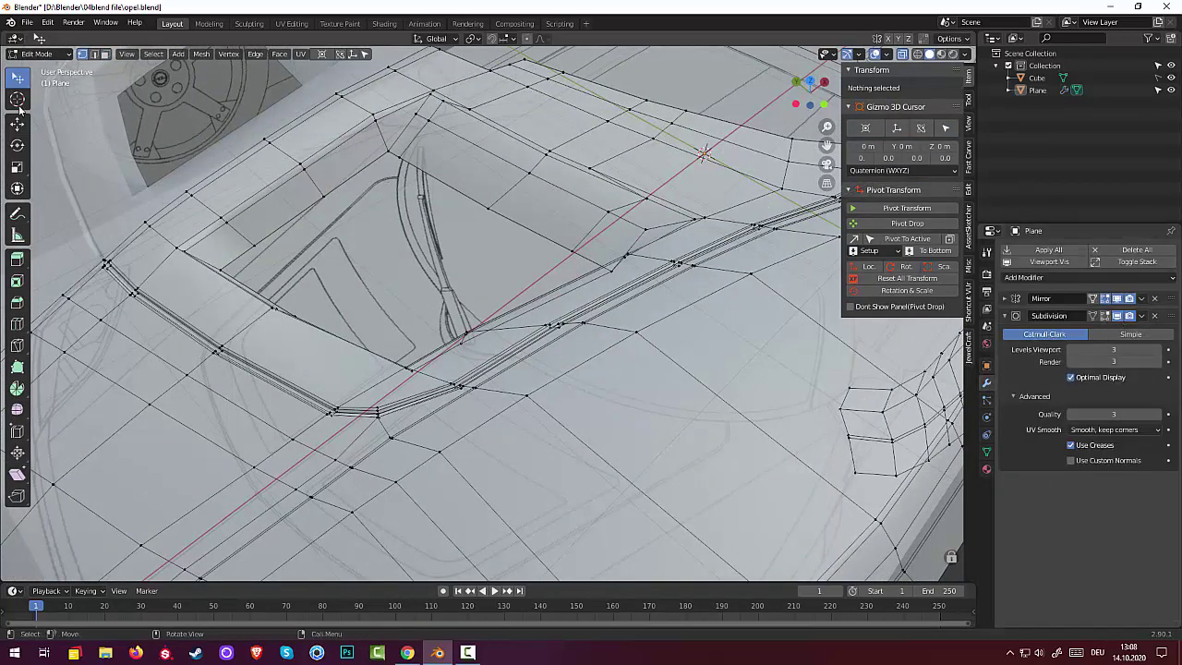
{"action": "left_click", "coordinate": [42, 53]}
{"action": "left_click", "coordinate": [44, 70]}
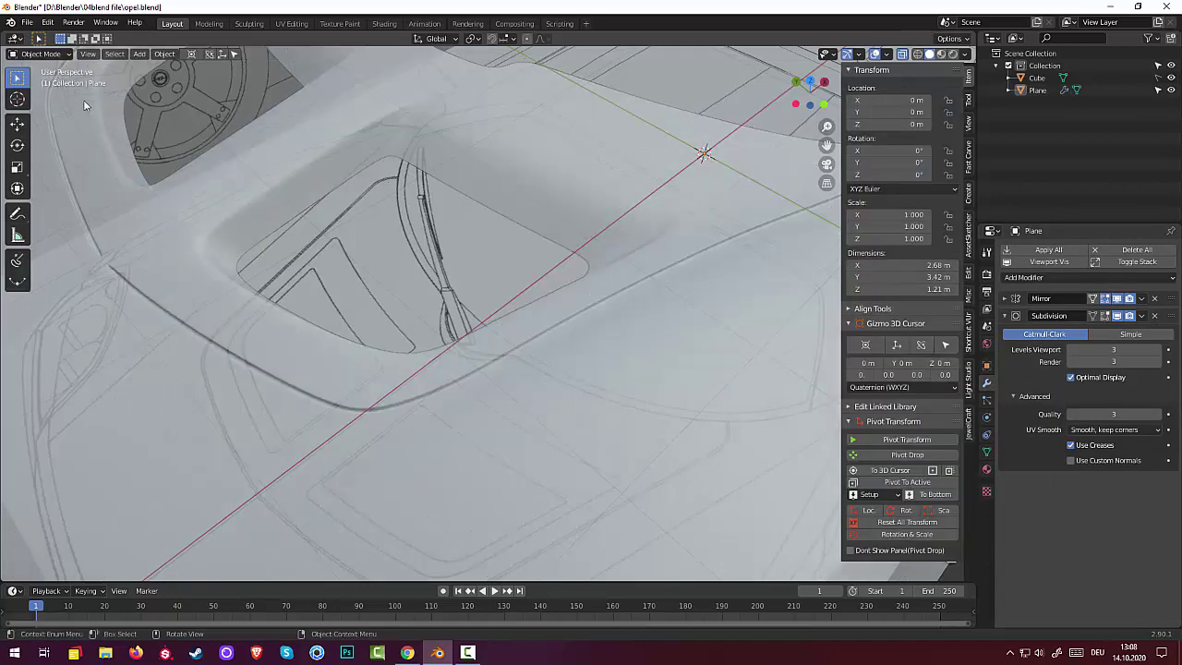
{"action": "mouse_move", "coordinate": [409, 397]}
{"action": "middle_mouse_down"}
{"action": "mouse_move", "coordinate": [419, 393]}
{"action": "mouse_move", "coordinate": [224, 292]}
{"action": "middle_mouse_up"}
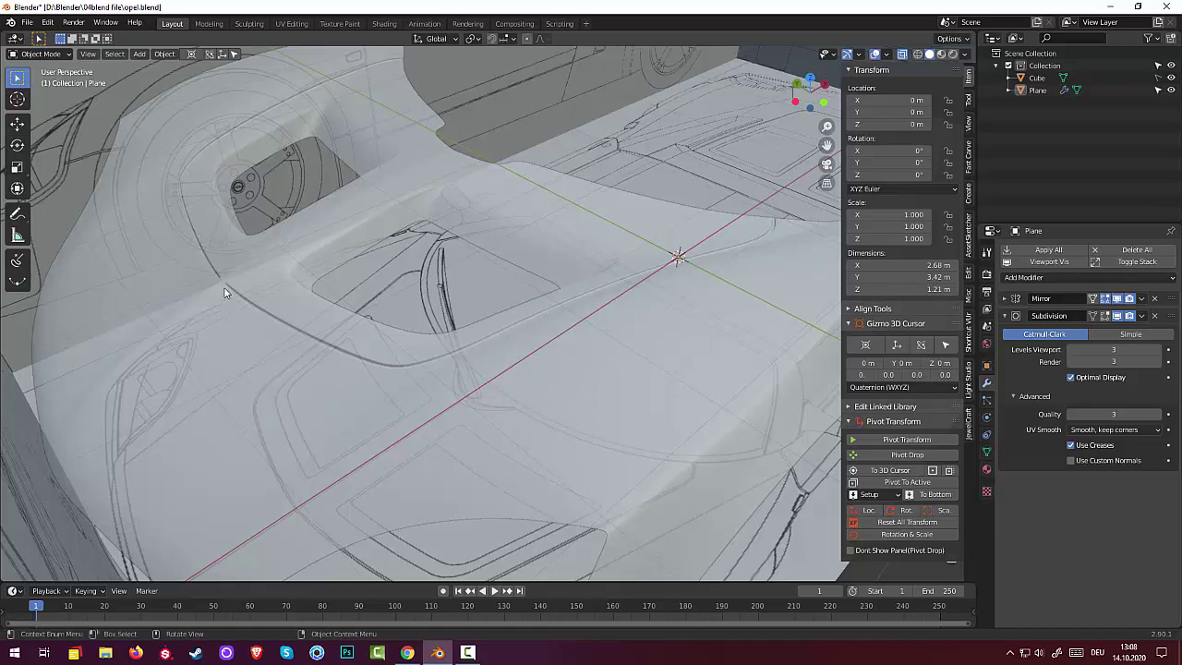
{"action": "scroll", "coordinate": [223, 292], "scroll_direction": "up", "scroll_amount": 2}
{"action": "mouse_move", "coordinate": [148, 285]}
{"action": "middle_mouse_down"}
{"action": "mouse_move", "coordinate": [193, 285]}
{"action": "mouse_move", "coordinate": [153, 348]}
{"action": "mouse_move", "coordinate": [176, 478]}
{"action": "mouse_move", "coordinate": [170, 432]}
{"action": "mouse_move", "coordinate": [150, 499]}
{"action": "mouse_move", "coordinate": [294, 504]}
{"action": "mouse_move", "coordinate": [256, 535]}
{"action": "mouse_move", "coordinate": [220, 537]}
{"action": "mouse_move", "coordinate": [203, 513]}
{"action": "middle_mouse_up"}
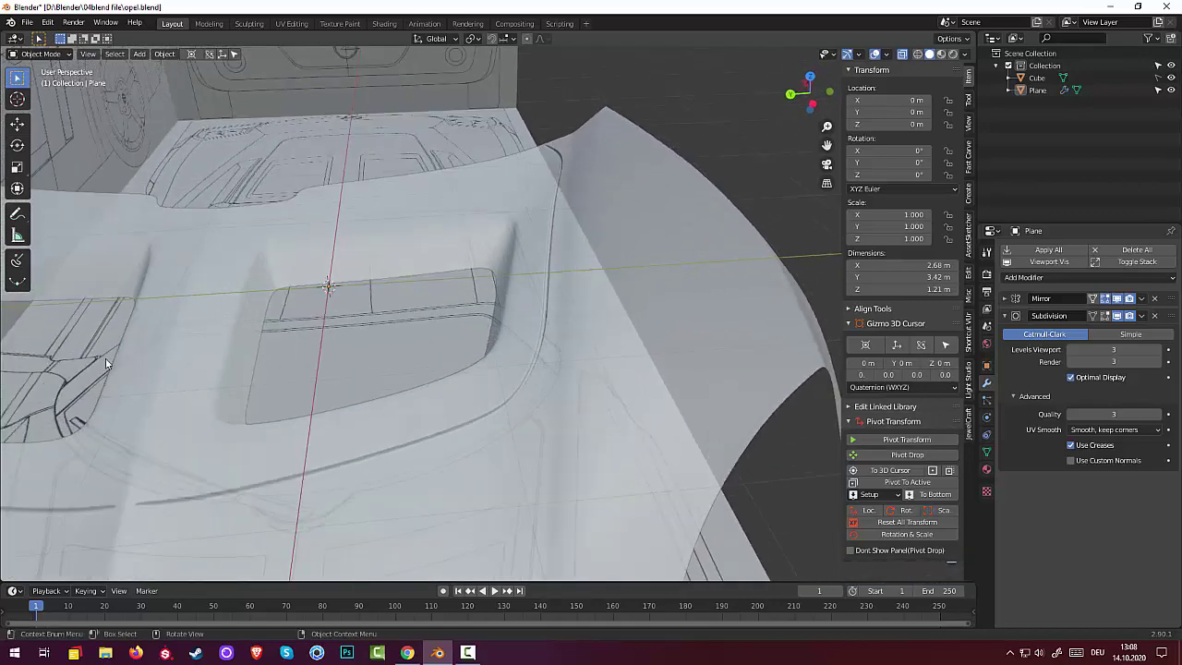
{"action": "left_click", "coordinate": [27, 54]}
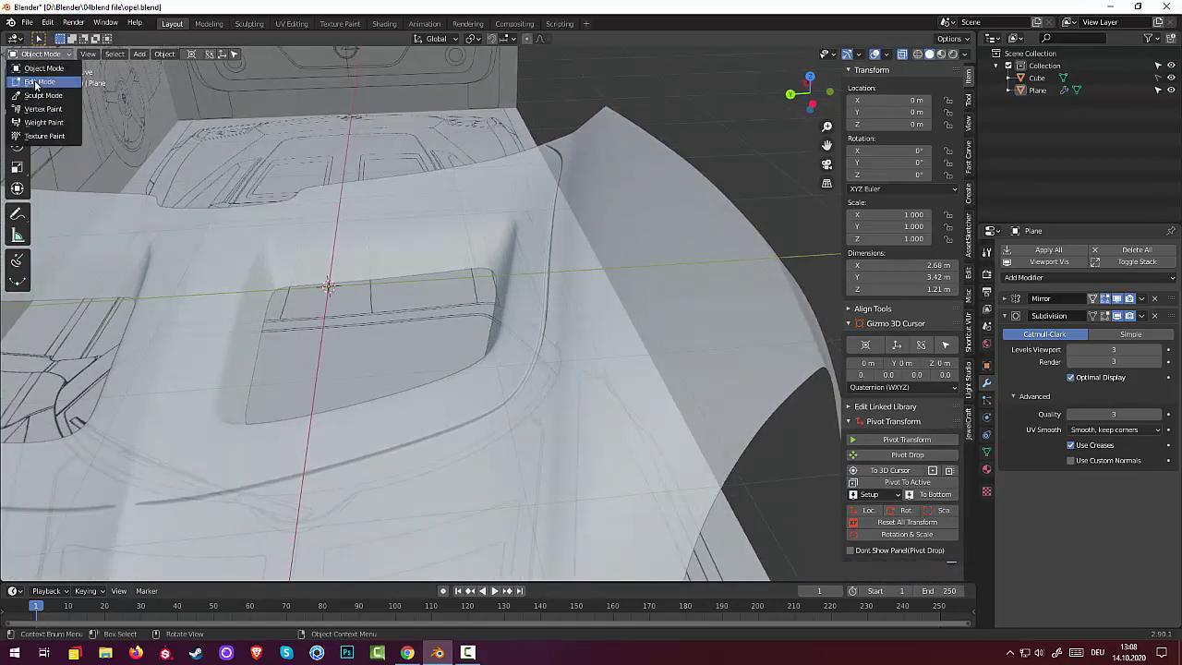
- Return to Edit Mode, clear the selection, and zoom in on the groove's end by the scoop
{"action": "left_click", "coordinate": [35, 83]}
{"action": "key", "text": "alt+a"}
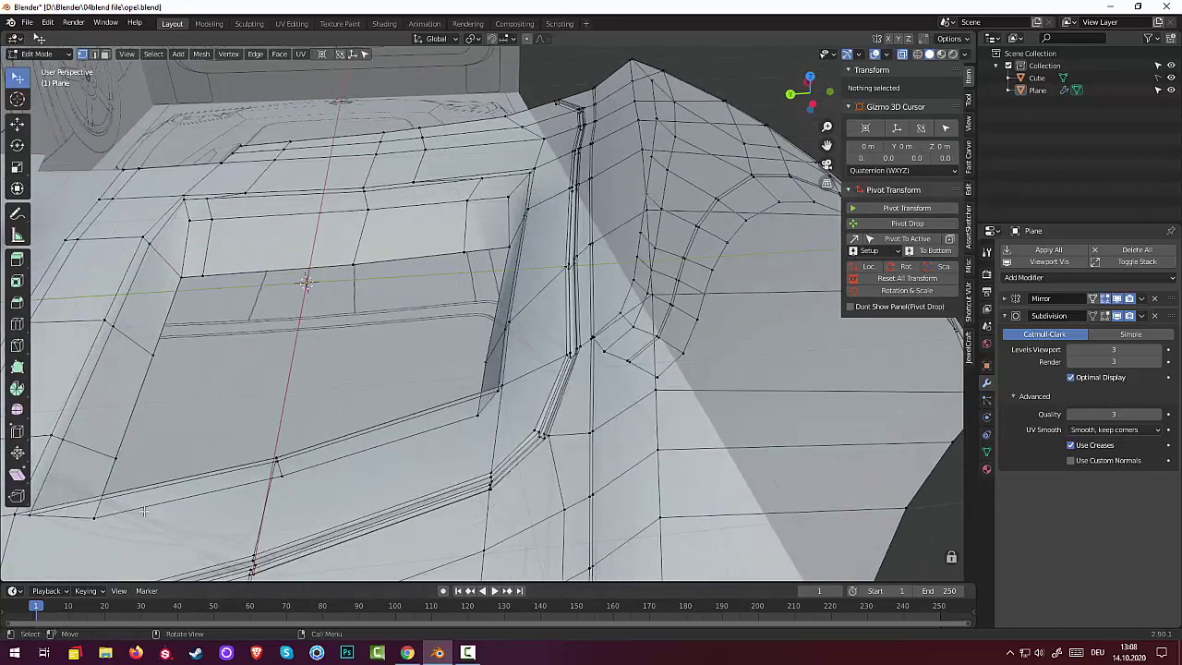
{"action": "middle_click_drag", "start_coordinate": [144, 510], "coordinate": [230, 456]}
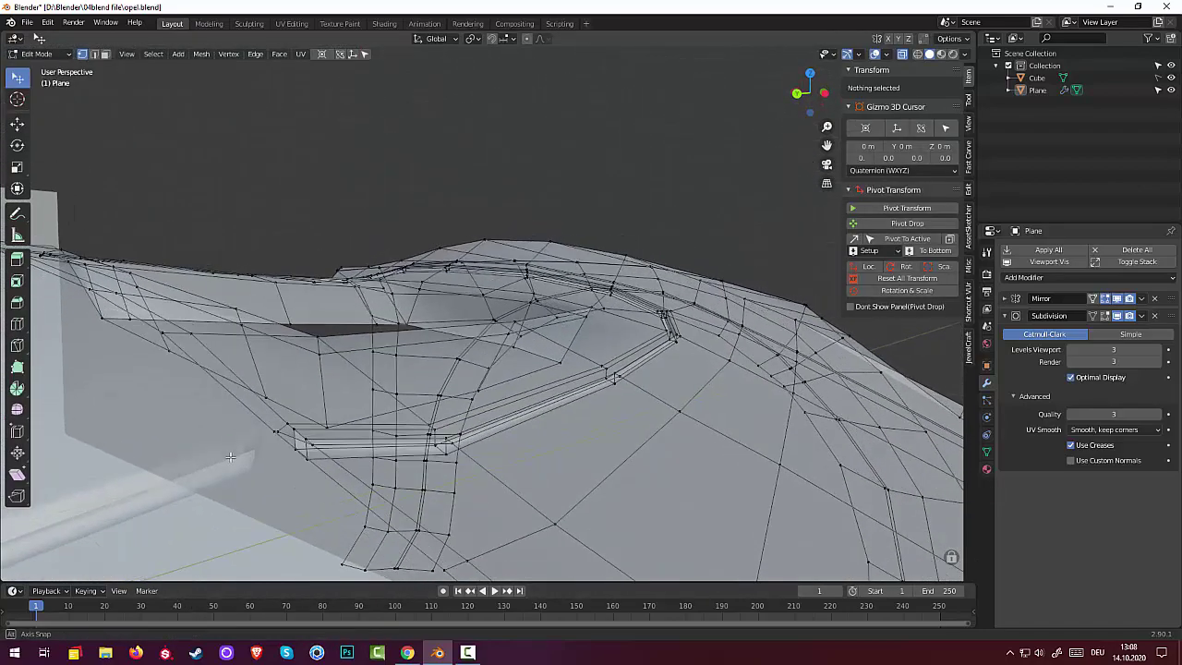
{"action": "middle_click_drag", "start_coordinate": [230, 456], "coordinate": [72, 515]}
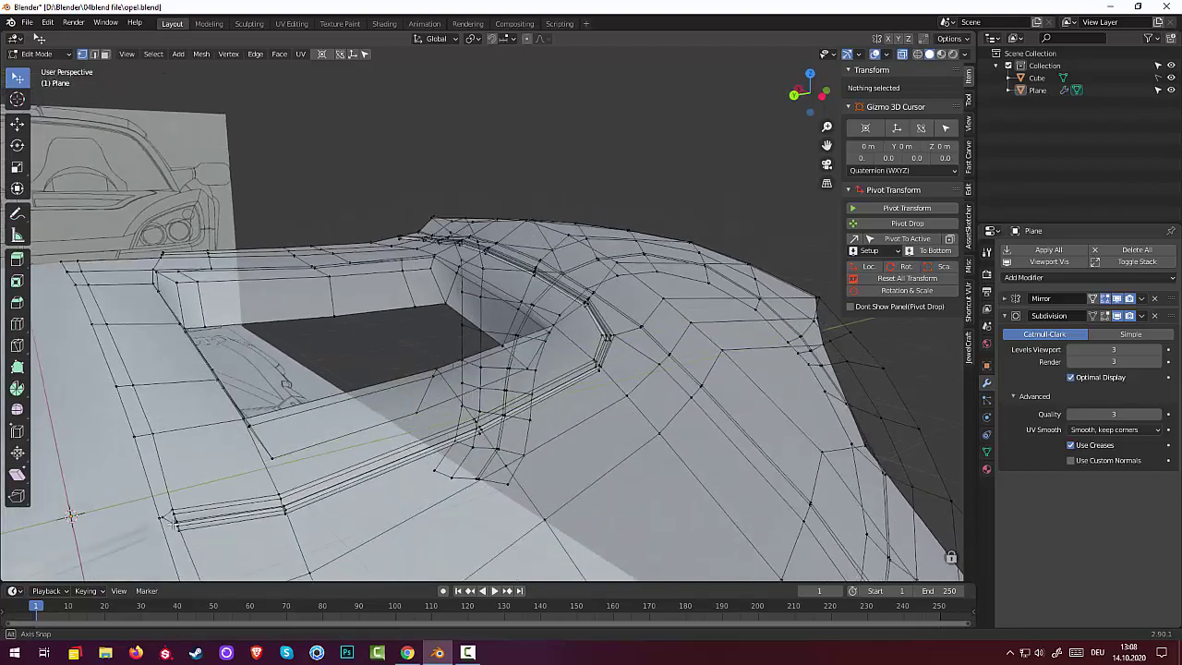
{"action": "middle_click_drag", "start_coordinate": [172, 522], "coordinate": [360, 437]}
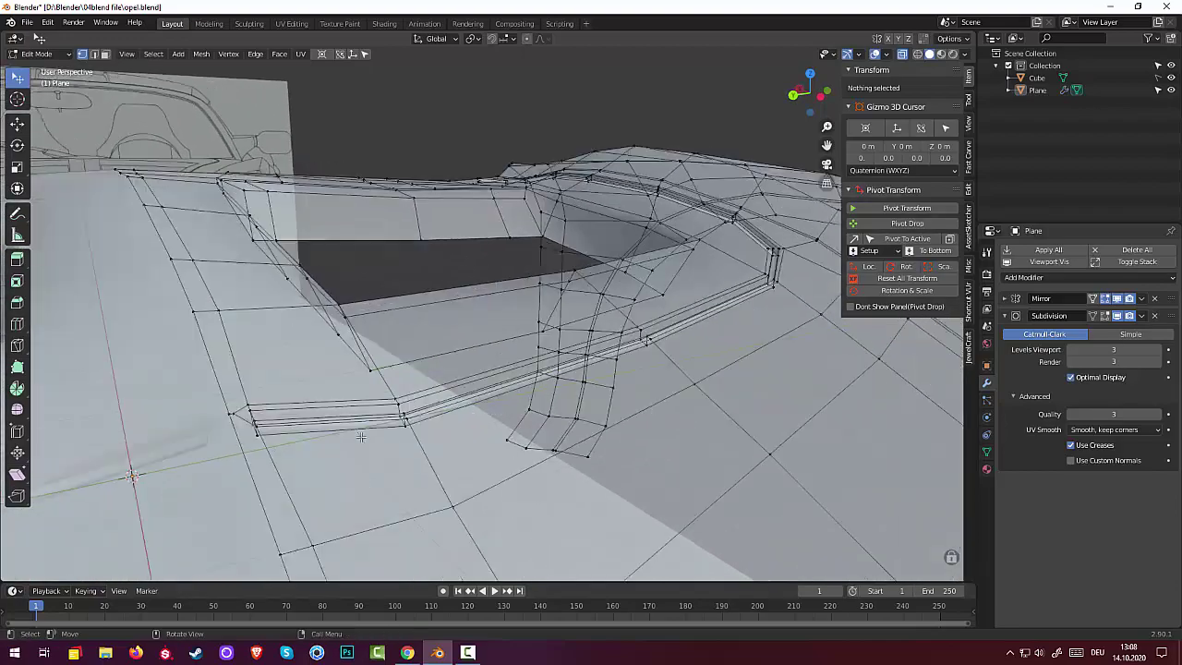
{"action": "scroll", "coordinate": [360, 437], "scroll_direction": "up", "scroll_amount": 2}
{"action": "mouse_move", "coordinate": [360, 436]}
{"action": "middle_mouse_down"}
{"action": "mouse_move", "coordinate": [535, 383]}
{"action": "mouse_move", "coordinate": [673, 372]}
{"action": "mouse_move", "coordinate": [577, 388]}
{"action": "middle_mouse_up"}
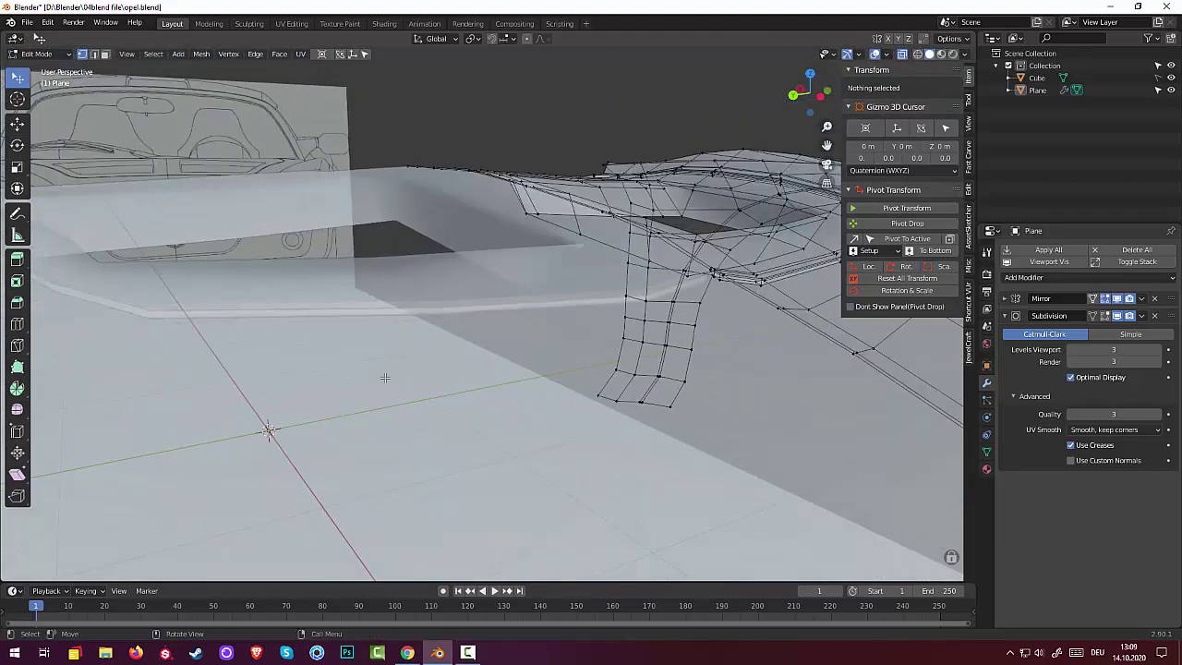
{"action": "middle_click_drag", "start_coordinate": [384, 378], "coordinate": [139, 427]}
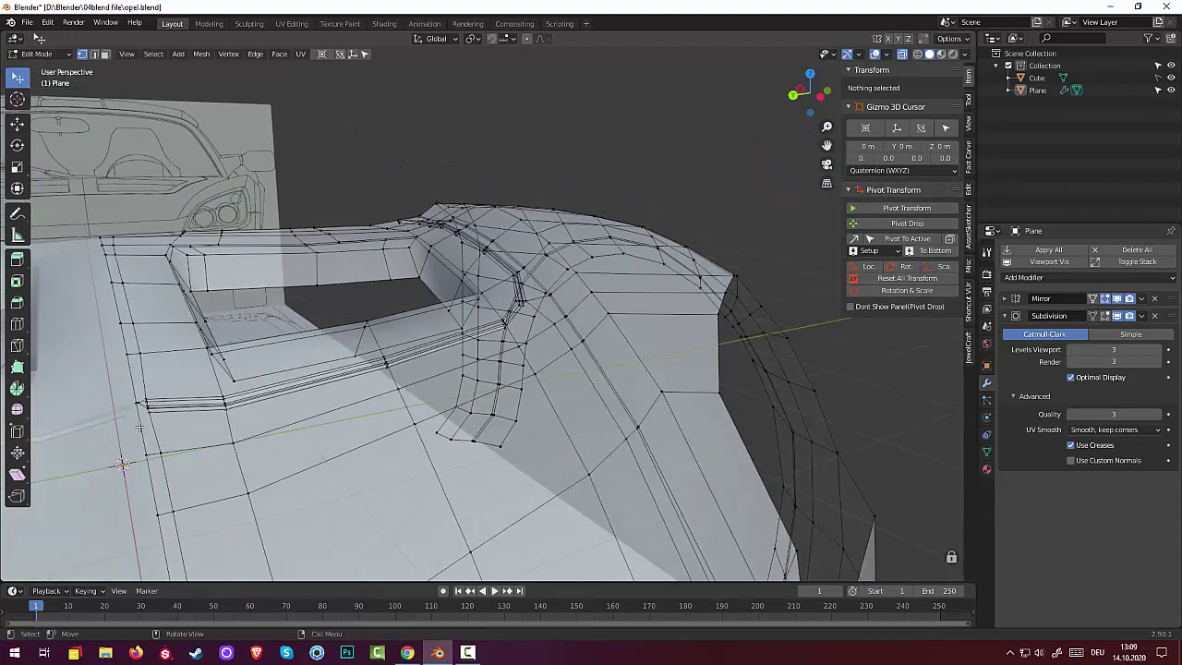
{"action": "scroll", "coordinate": [139, 427], "scroll_direction": "up", "scroll_amount": 2}
{"action": "scroll", "coordinate": [140, 427], "scroll_direction": "up", "scroll_amount": 2}
{"action": "mouse_move", "coordinate": [139, 426]}
{"action": "middle_mouse_down"}
{"action": "mouse_move", "coordinate": [250, 390]}
{"action": "mouse_move", "coordinate": [256, 463]}
{"action": "middle_mouse_up"}
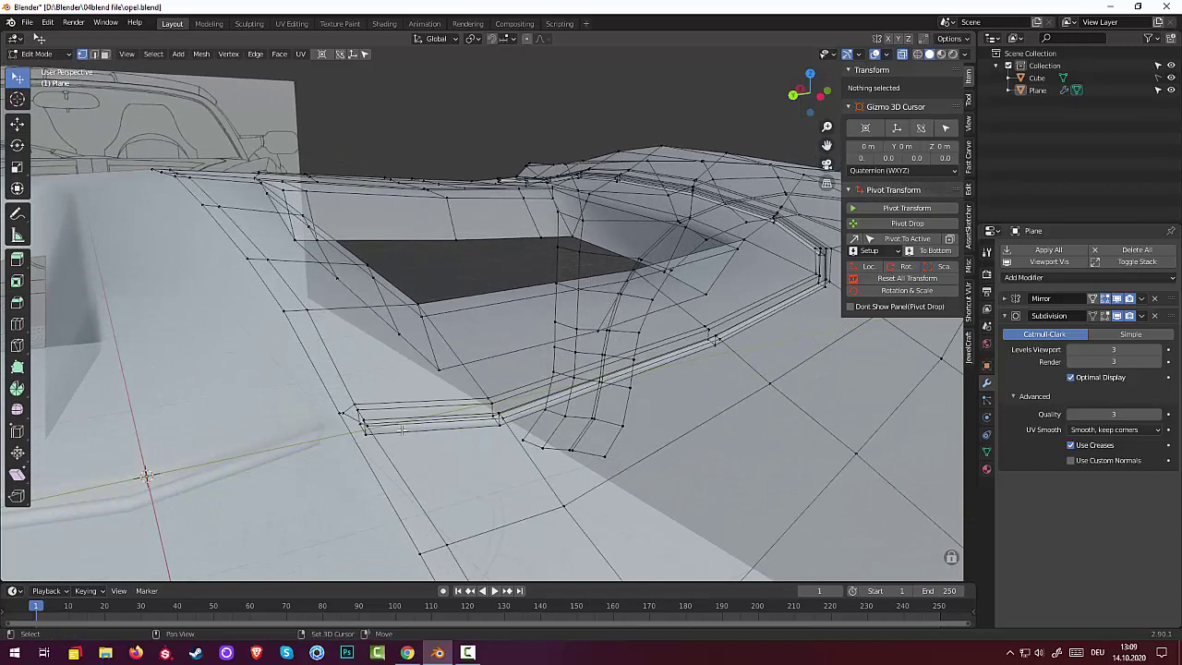
- Merge the two vertices at the groove's end At First
{"action": "left_click", "coordinate": [342, 412]}
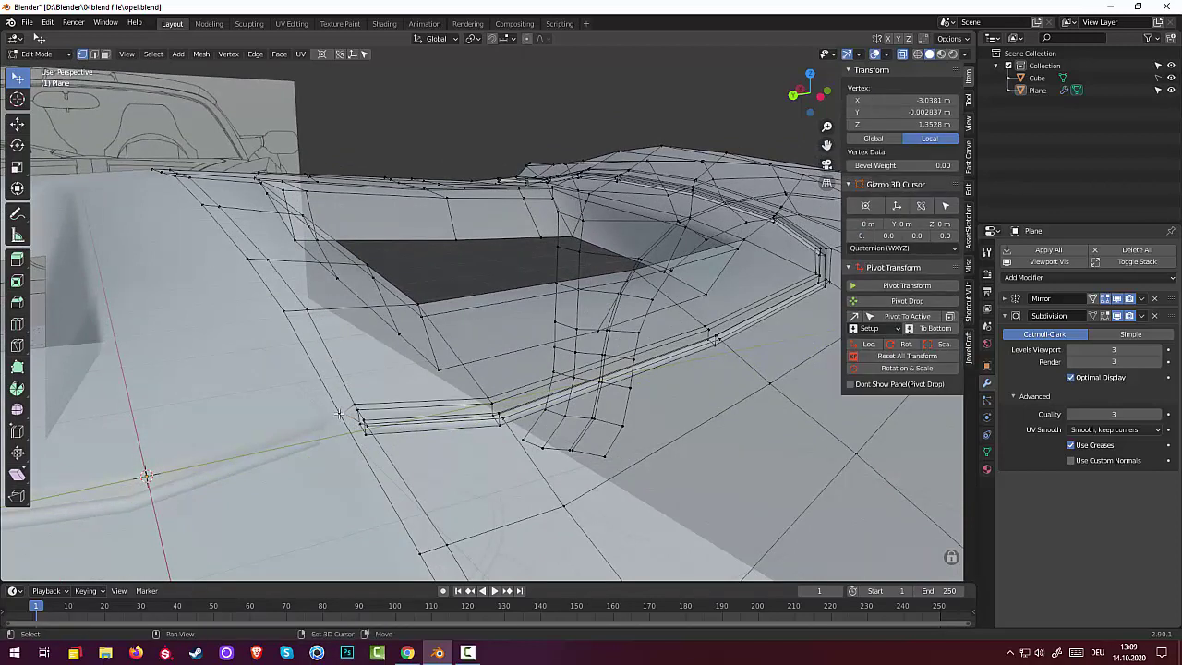
{"action": "left_click", "coordinate": [340, 416], "text": "shift"}
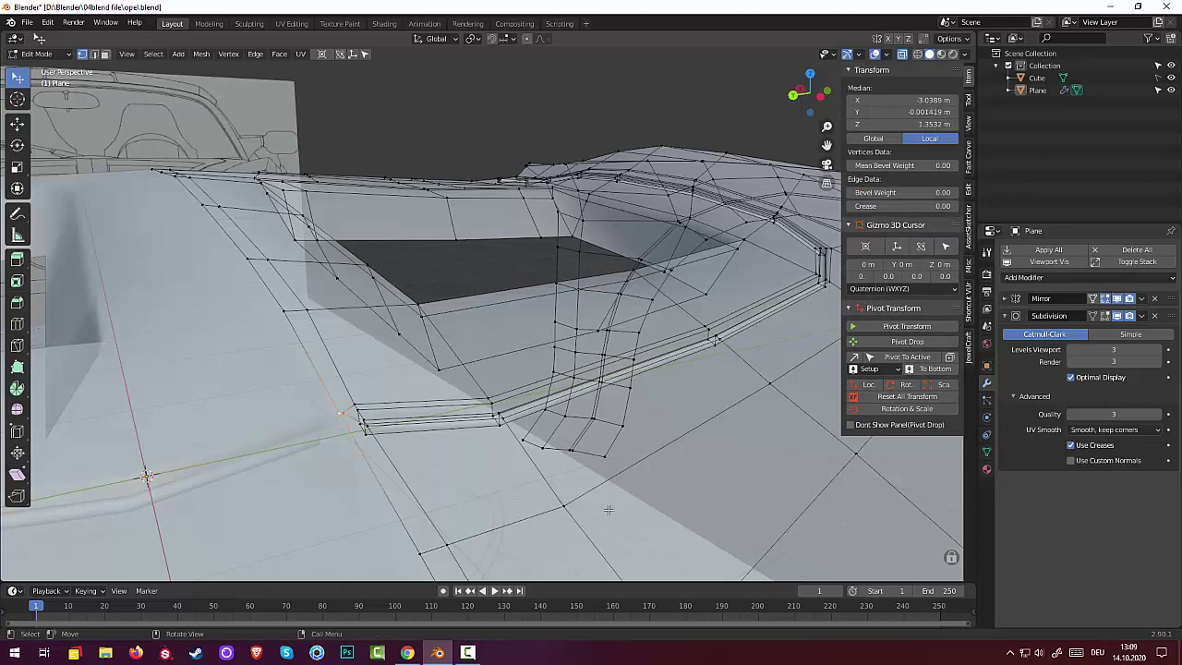
{"action": "key", "text": "m"}
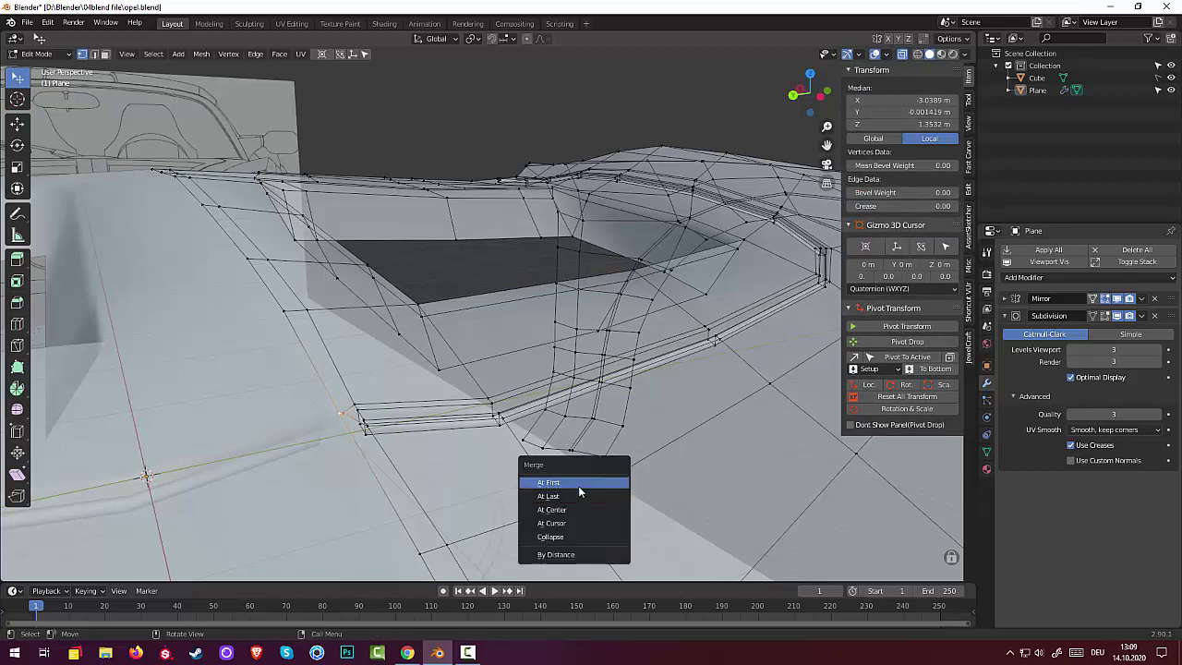
{"action": "left_click", "coordinate": [578, 483]}
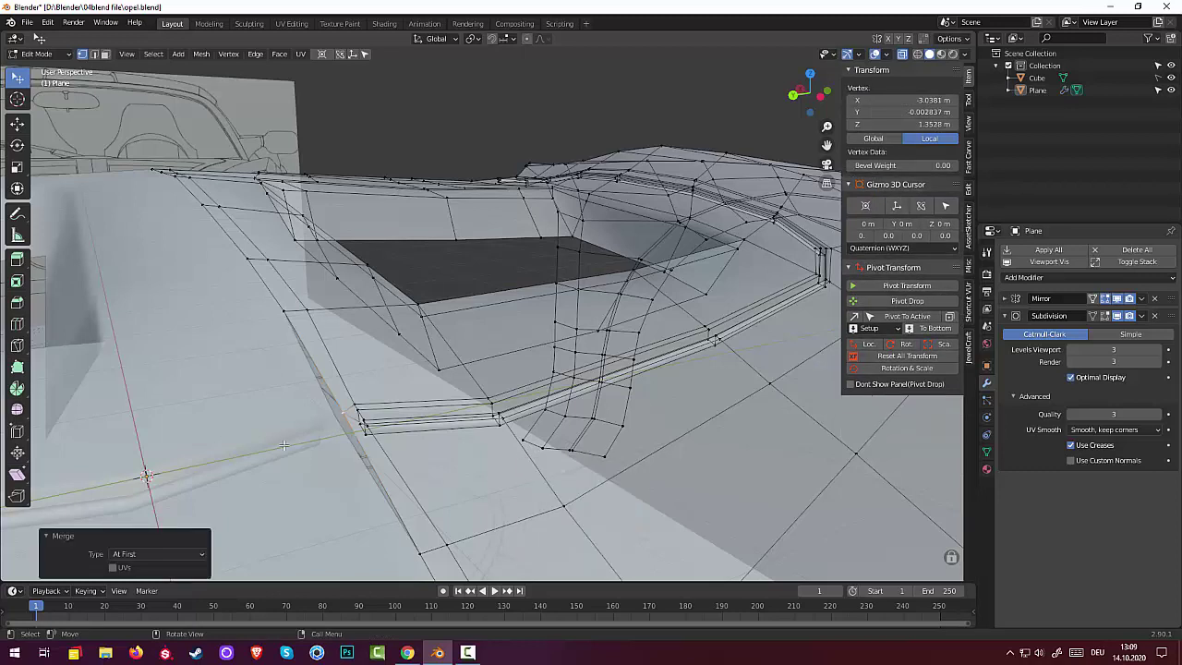
- Try moving the merged vertex, undo it, and return to Object Mode to view the groove
{"action": "key", "text": "g"}
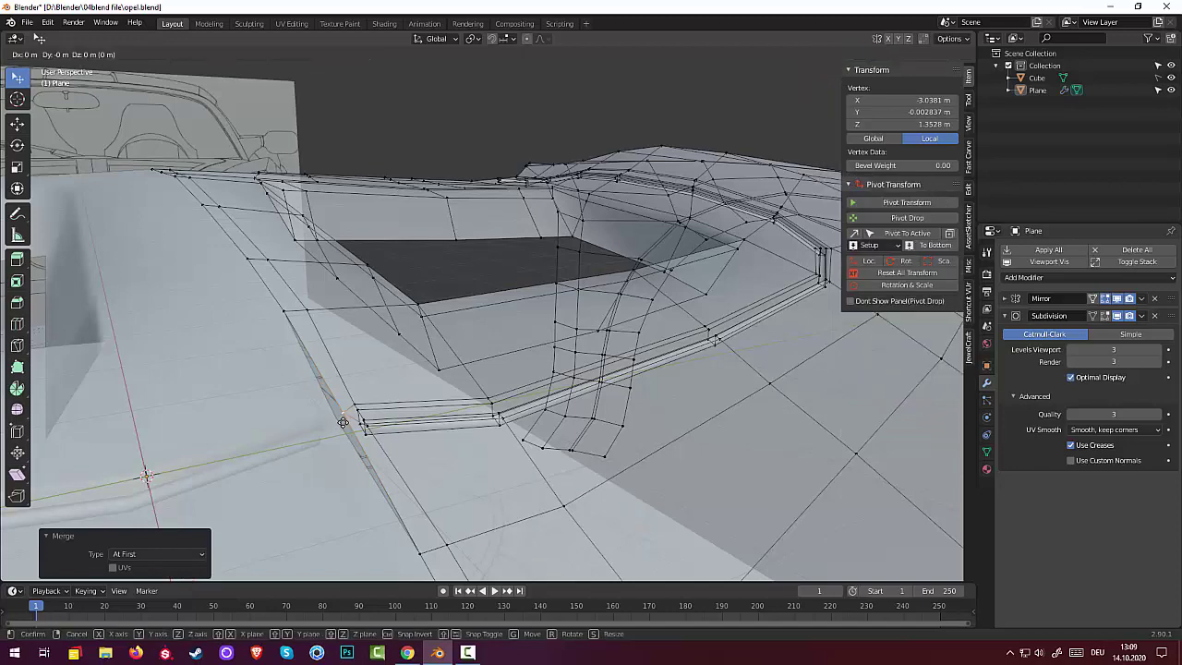
{"action": "left_click", "coordinate": [337, 422]}
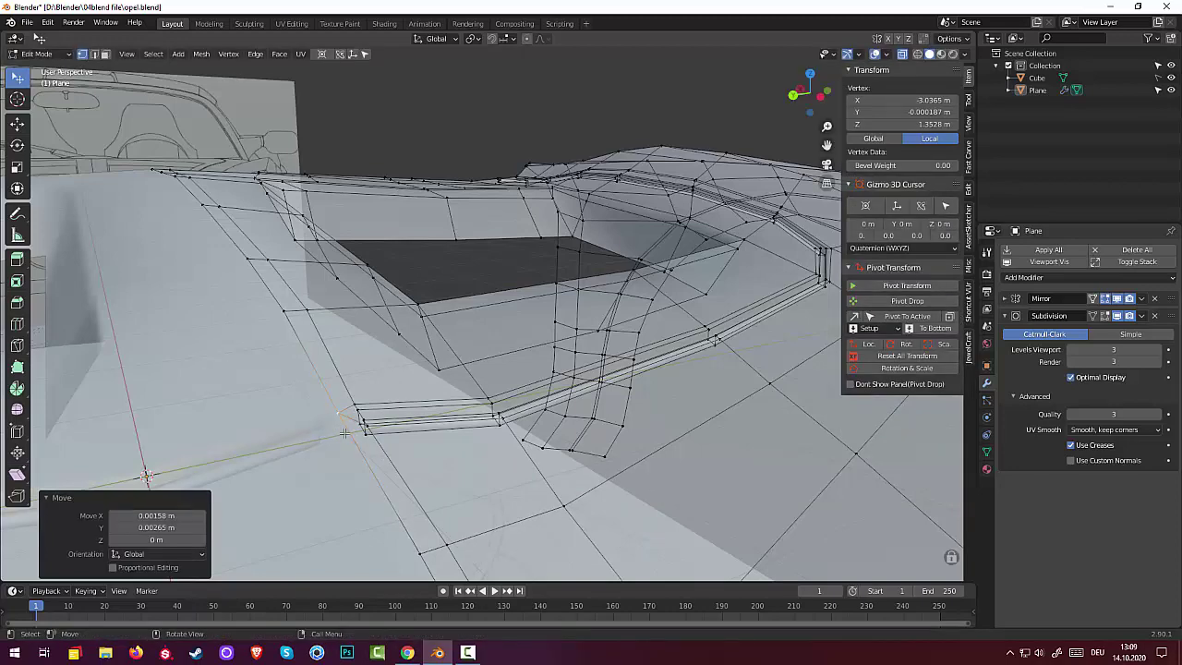
{"action": "mouse_move", "coordinate": [369, 460]}
{"action": "middle_mouse_down"}
{"action": "mouse_move", "coordinate": [389, 445]}
{"action": "mouse_move", "coordinate": [374, 445]}
{"action": "middle_mouse_up"}
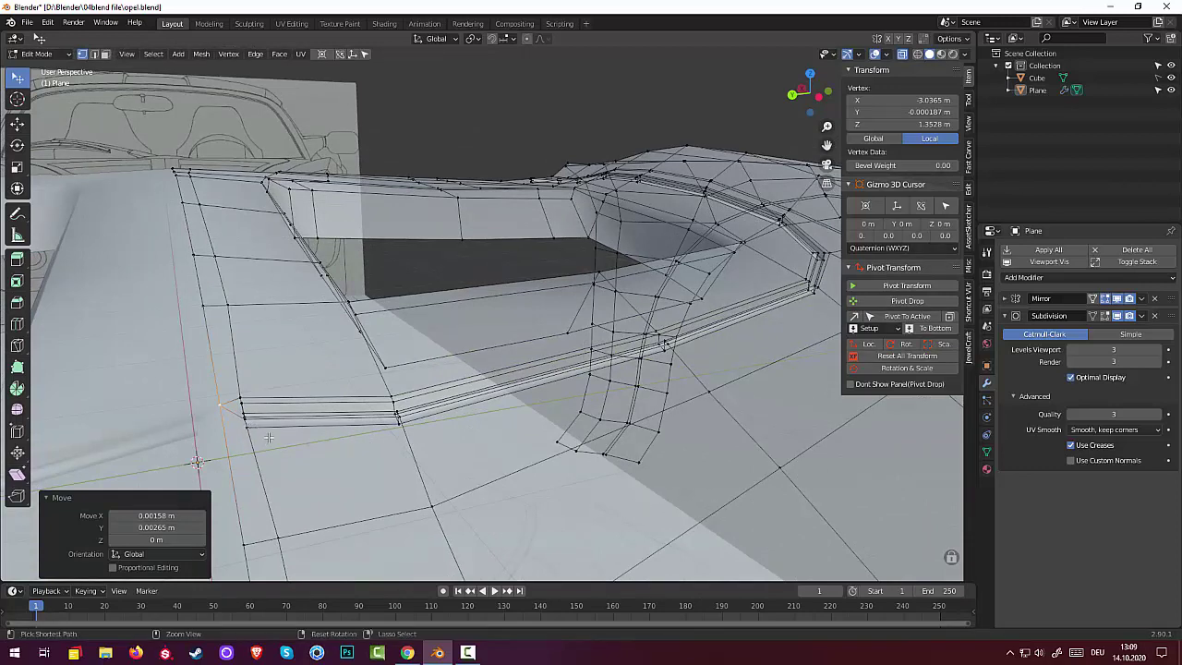
{"action": "key", "text": "ctrl+z"}
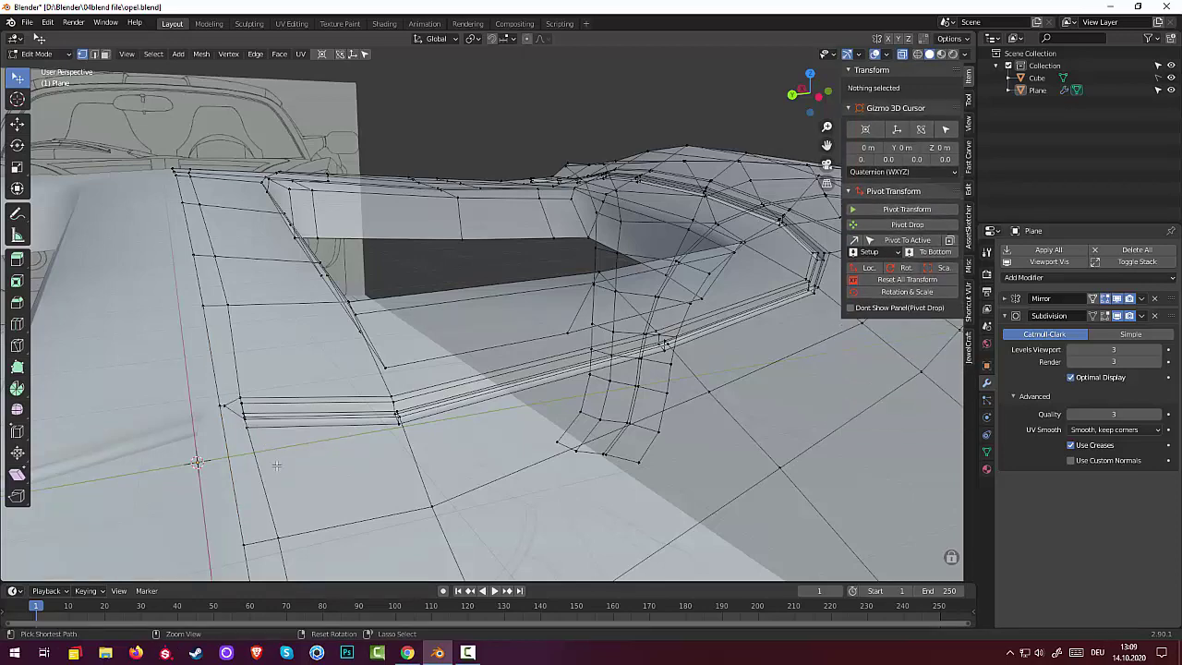
{"action": "key", "text": "Tab"}
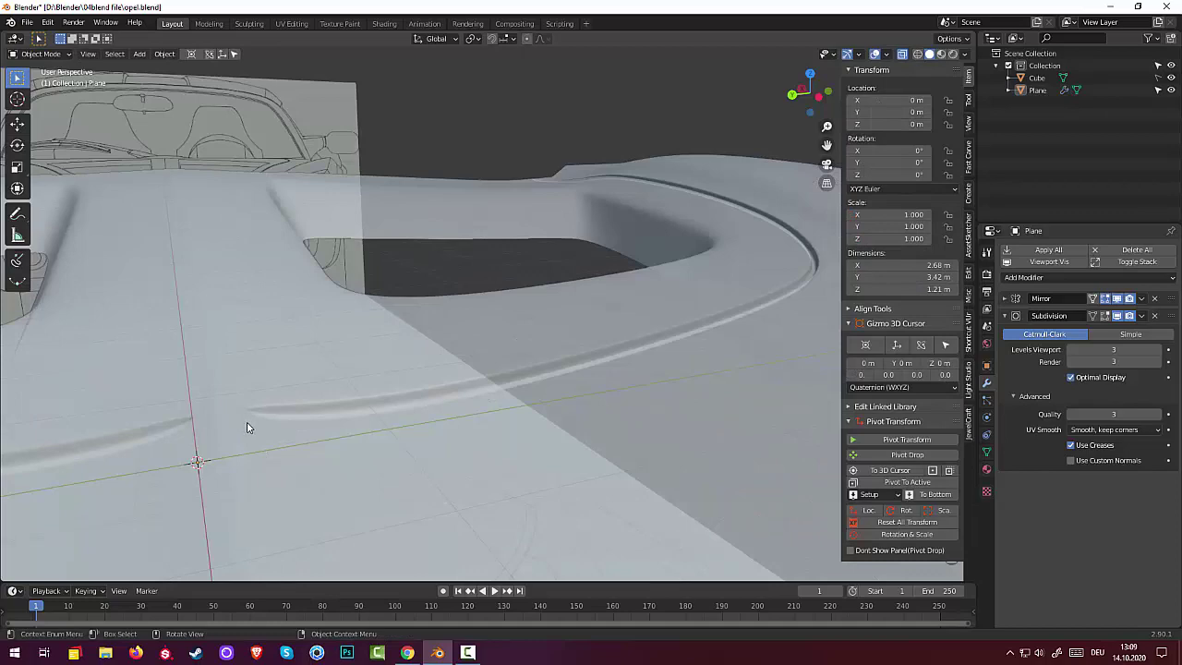
{"action": "mouse_move", "coordinate": [325, 445]}
{"action": "middle_mouse_down"}
{"action": "mouse_move", "coordinate": [355, 439]}
{"action": "mouse_move", "coordinate": [345, 467]}
{"action": "middle_mouse_up"}
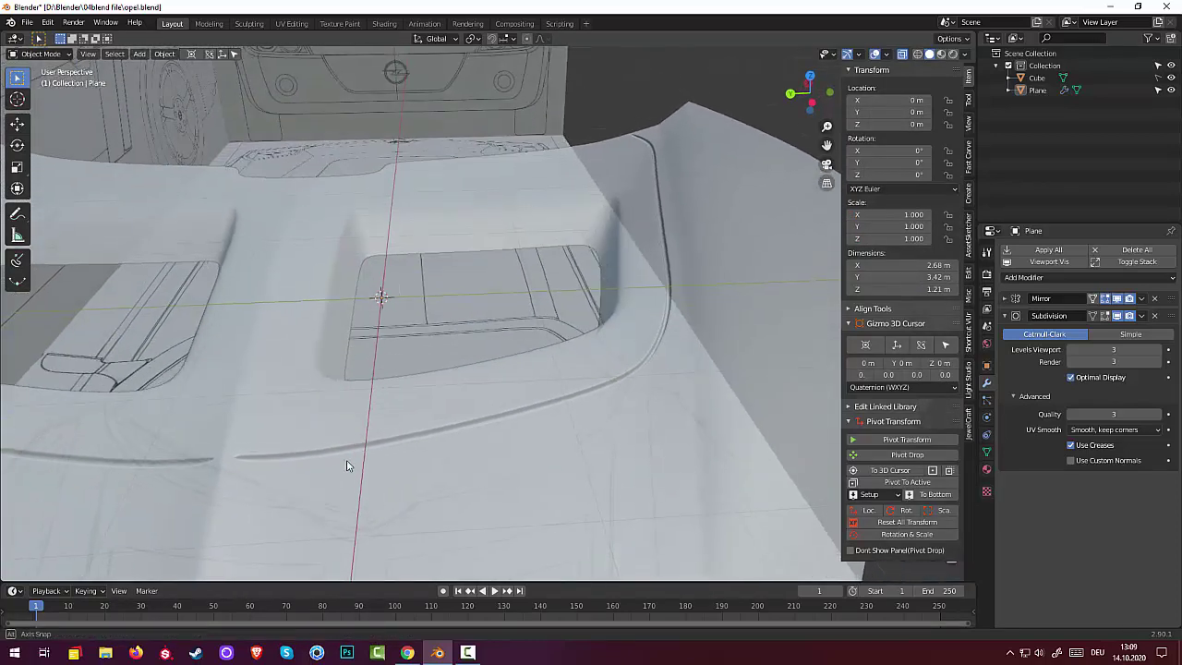
{"action": "left_click", "coordinate": [468, 653]}
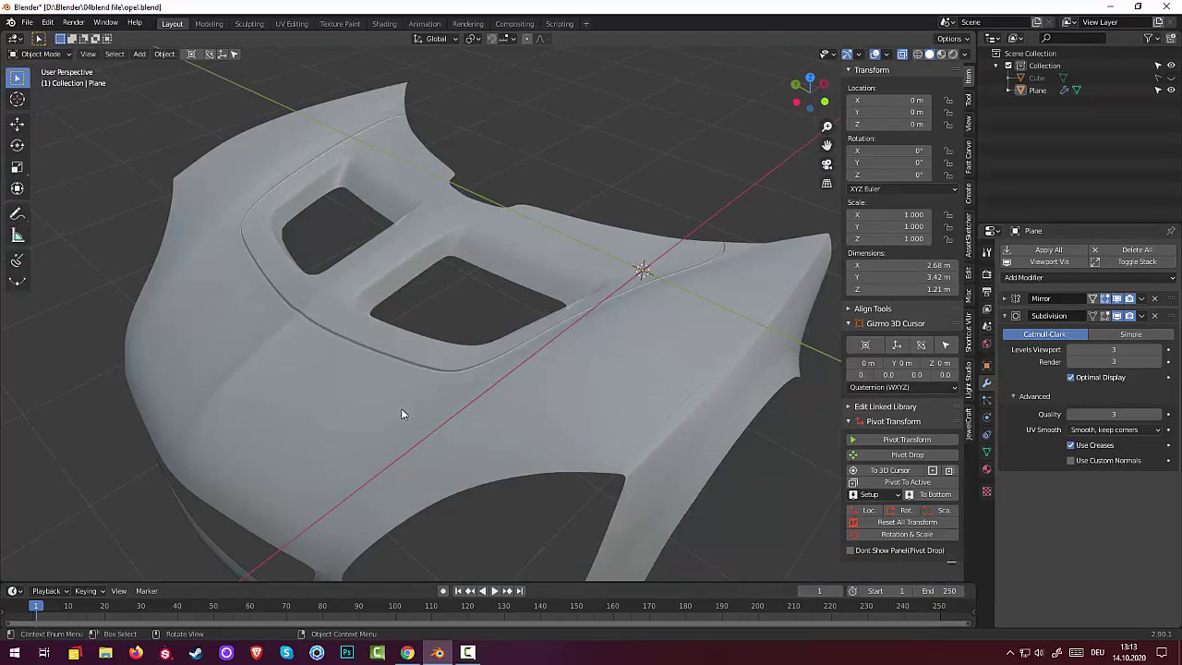
{"action": "mouse_move", "coordinate": [408, 405]}
{"action": "middle_mouse_down"}
{"action": "mouse_move", "coordinate": [602, 432]}
{"action": "mouse_move", "coordinate": [648, 394]}
{"action": "mouse_move", "coordinate": [719, 405]}
{"action": "mouse_move", "coordinate": [726, 430]}
{"action": "mouse_move", "coordinate": [526, 431]}
{"action": "middle_mouse_up"}
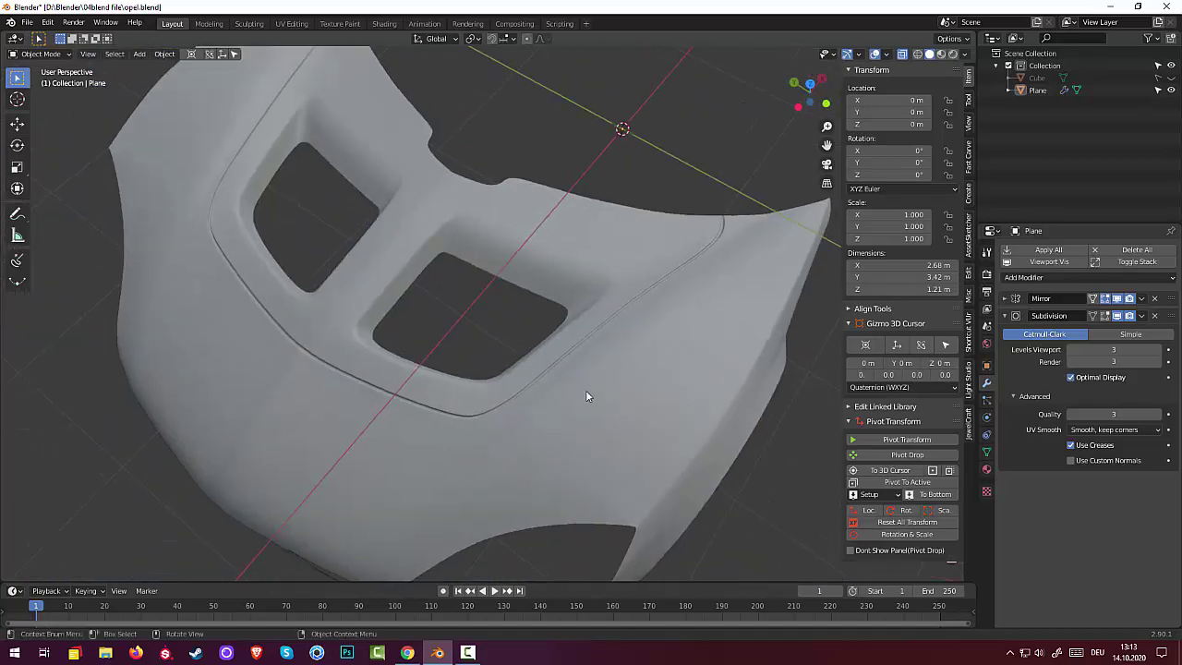
{"action": "middle_click_drag", "start_coordinate": [586, 396], "coordinate": [466, 348]}
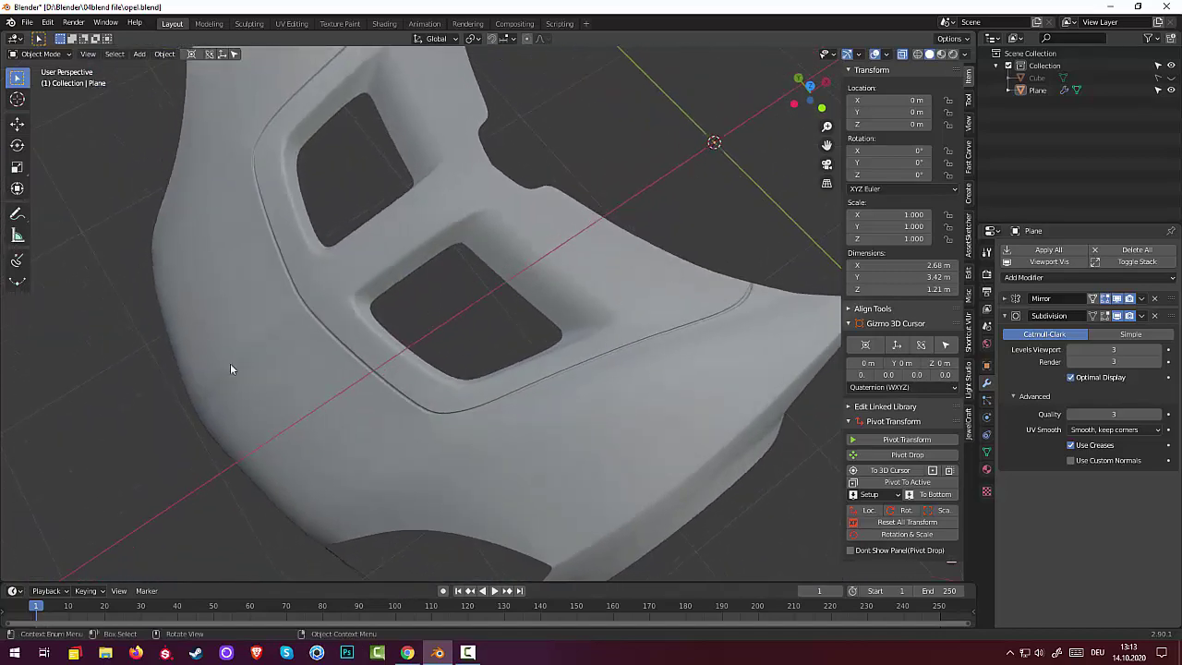
{"action": "mouse_move", "coordinate": [550, 427]}
{"action": "middle_mouse_down"}
{"action": "mouse_move", "coordinate": [630, 363]}
{"action": "mouse_move", "coordinate": [661, 372]}
{"action": "mouse_move", "coordinate": [654, 409]}
{"action": "mouse_move", "coordinate": [551, 443]}
{"action": "mouse_move", "coordinate": [562, 406]}
{"action": "middle_mouse_up"}
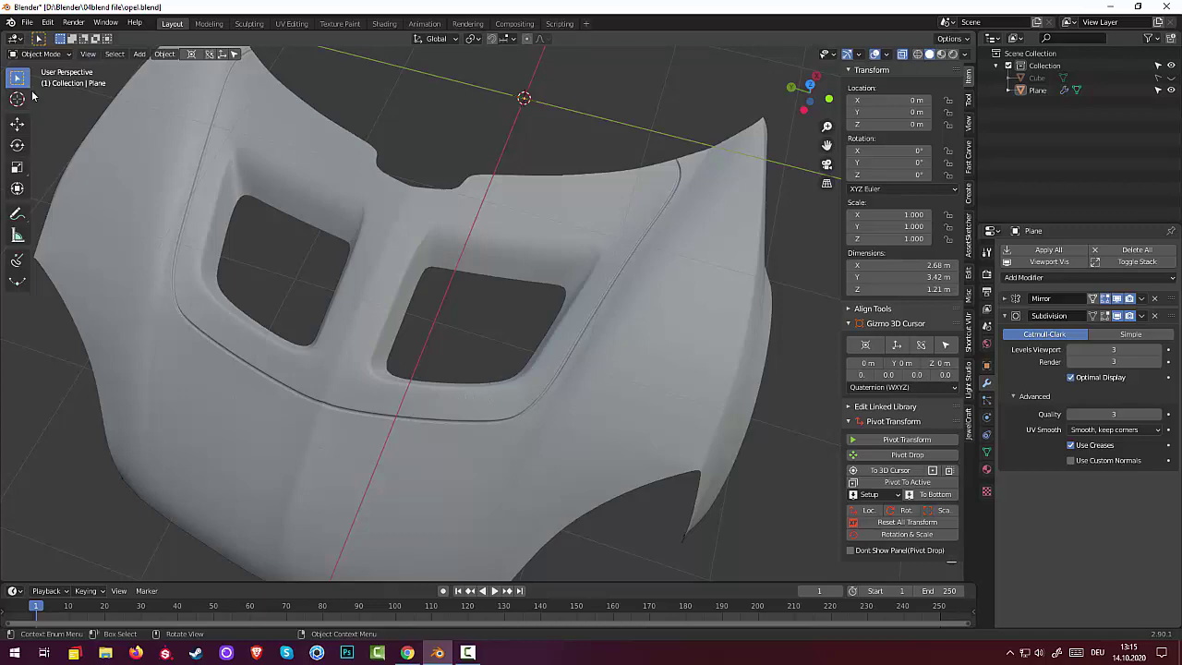
- Enter Edit Mode and select the vertical edge loop below the right hood vent
{"action": "left_click", "coordinate": [40, 54]}
{"action": "left_click", "coordinate": [32, 82]}
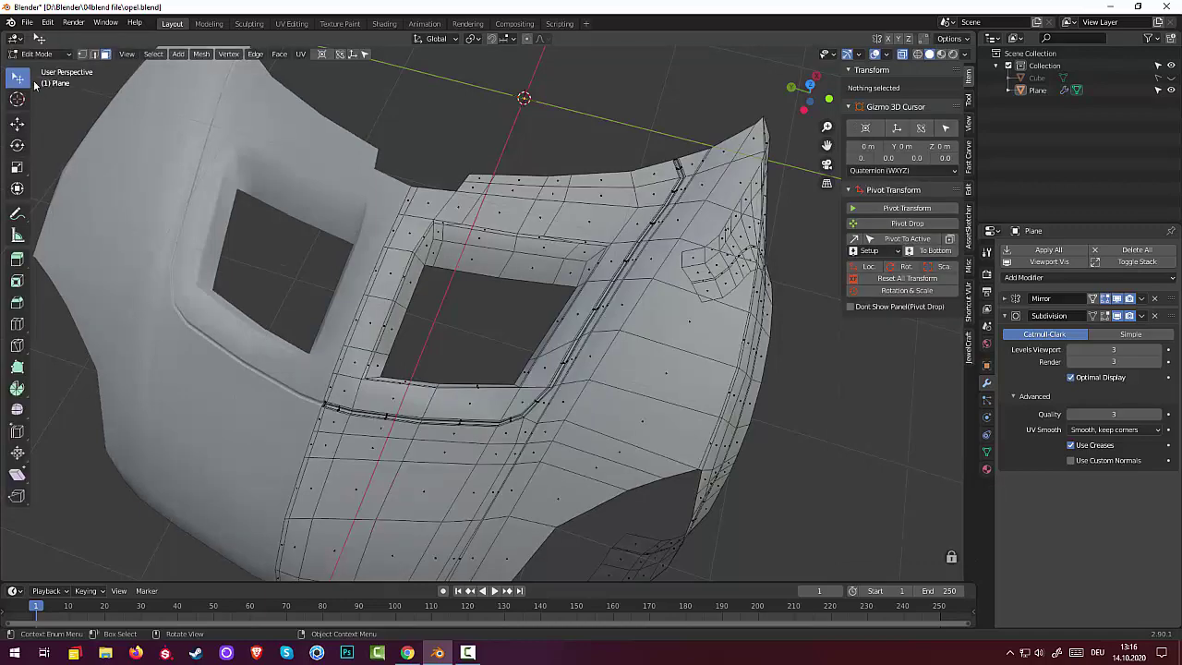
{"action": "mouse_move", "coordinate": [517, 415]}
{"action": "middle_mouse_down"}
{"action": "mouse_move", "coordinate": [625, 571]}
{"action": "mouse_move", "coordinate": [462, 305]}
{"action": "middle_mouse_up"}
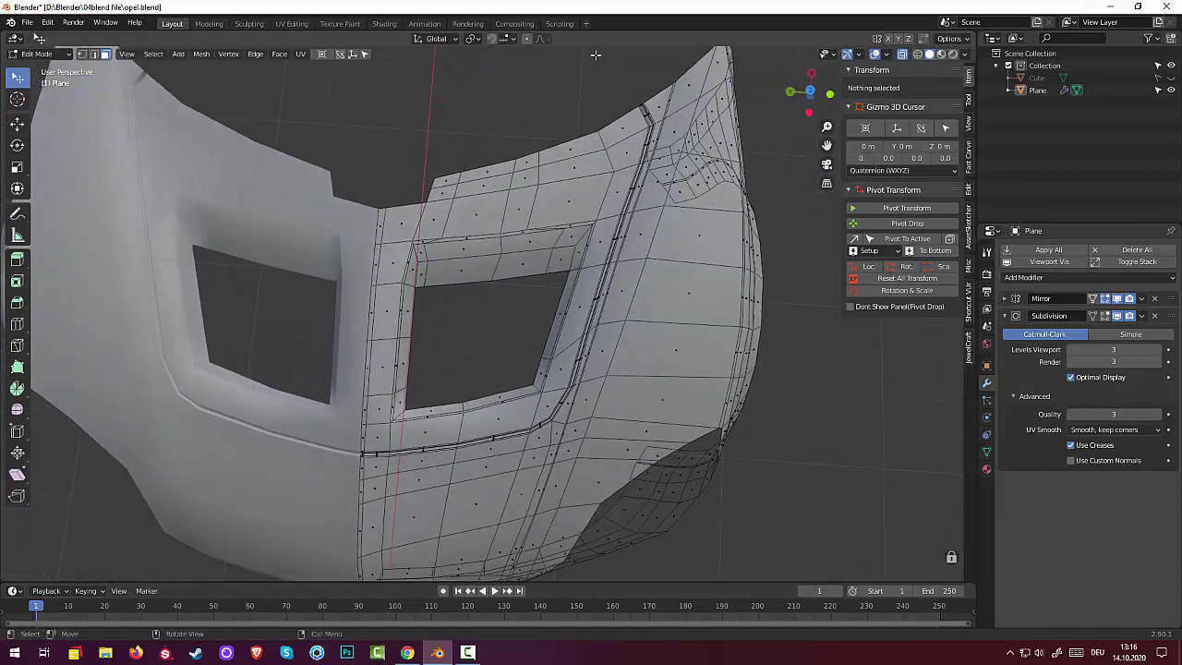
{"action": "left_click", "coordinate": [460, 407]}
{"action": "left_click", "coordinate": [464, 404], "text": "alt"}
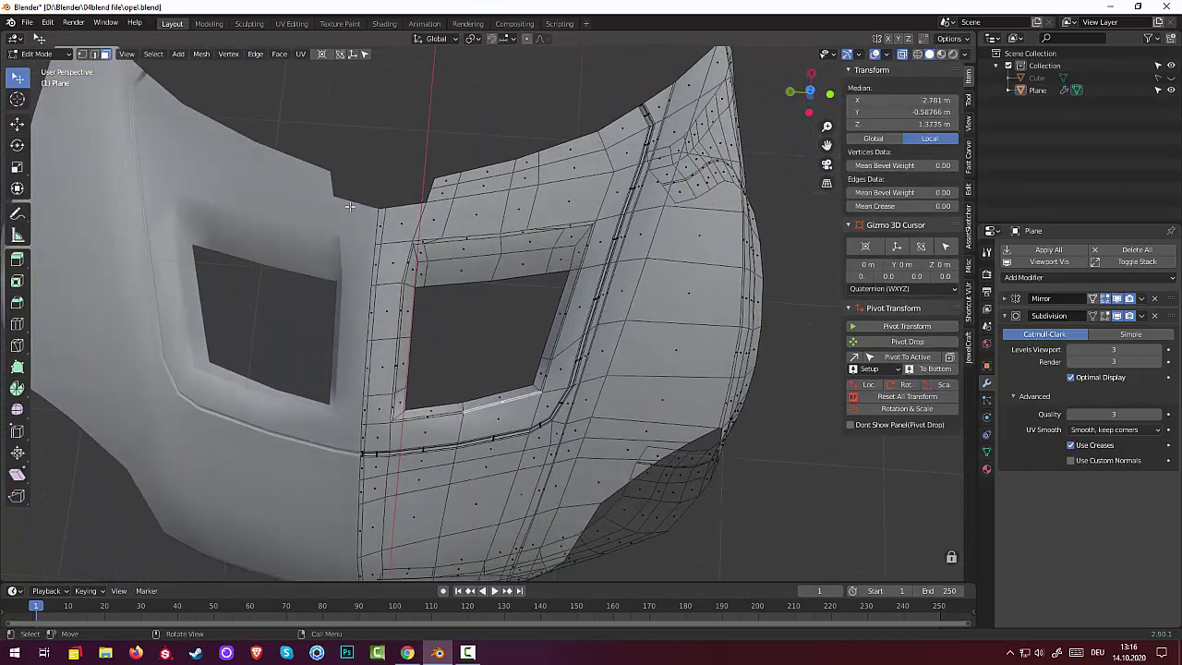
{"action": "left_click", "coordinate": [93, 56]}
{"action": "left_click", "coordinate": [462, 427]}
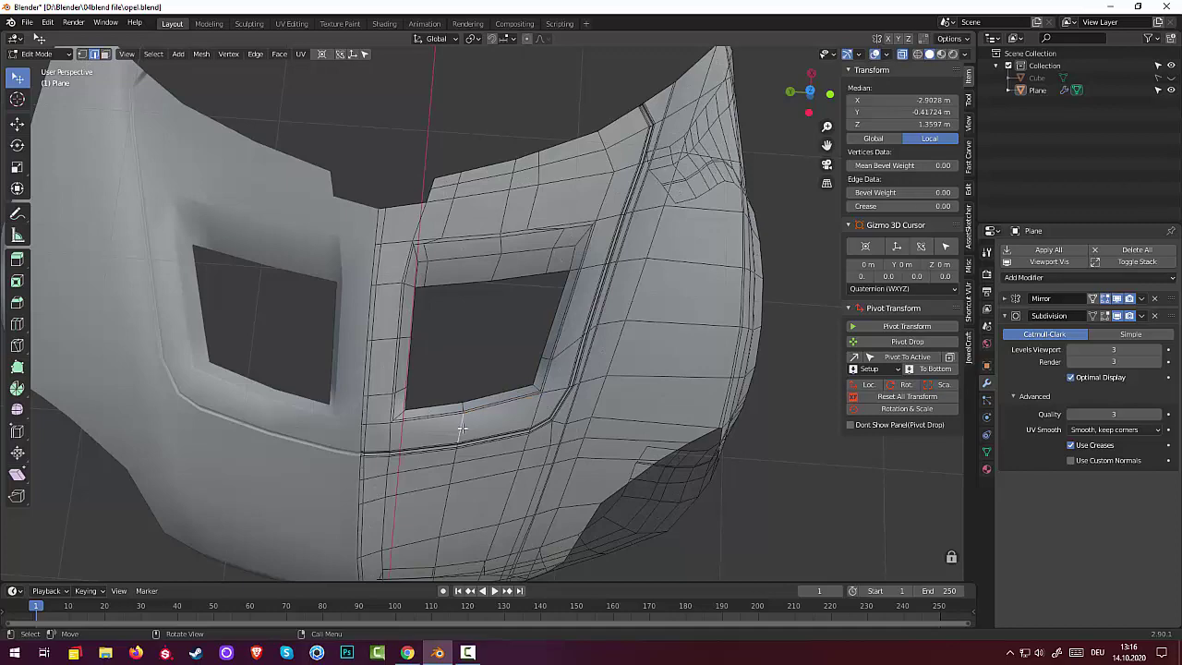
{"action": "left_click", "coordinate": [461, 428], "text": "alt"}
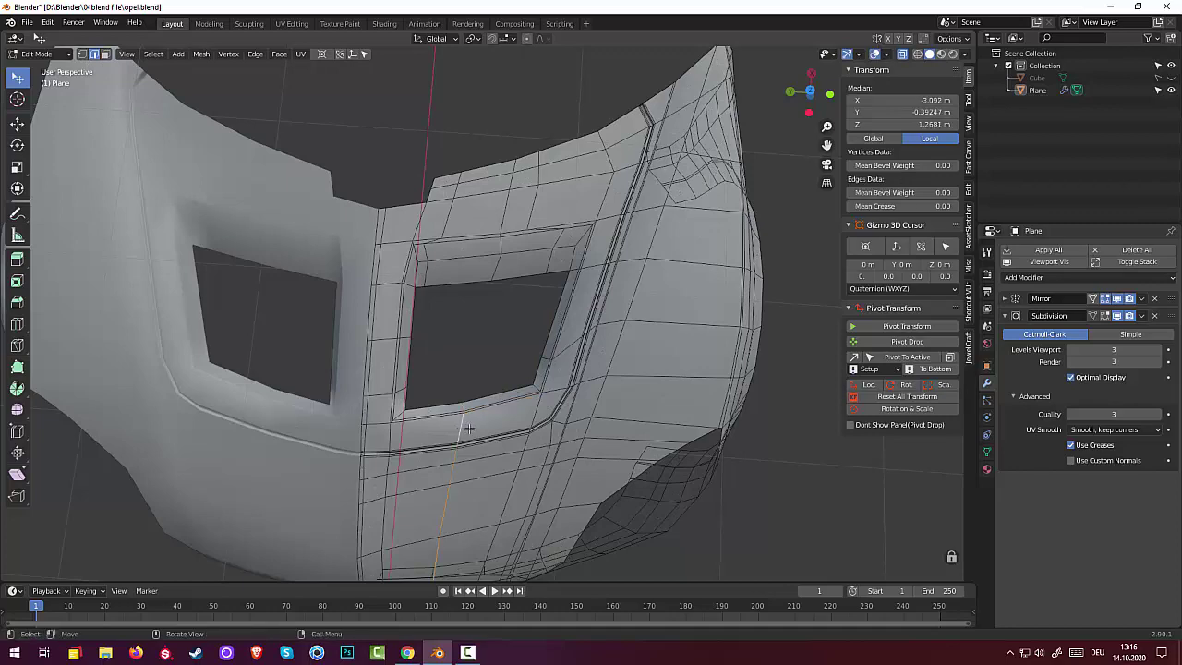
{"action": "mouse_move", "coordinate": [461, 428]}
{"action": "middle_mouse_down"}
{"action": "mouse_move", "coordinate": [470, 381]}
{"action": "mouse_move", "coordinate": [477, 406]}
{"action": "middle_mouse_up"}
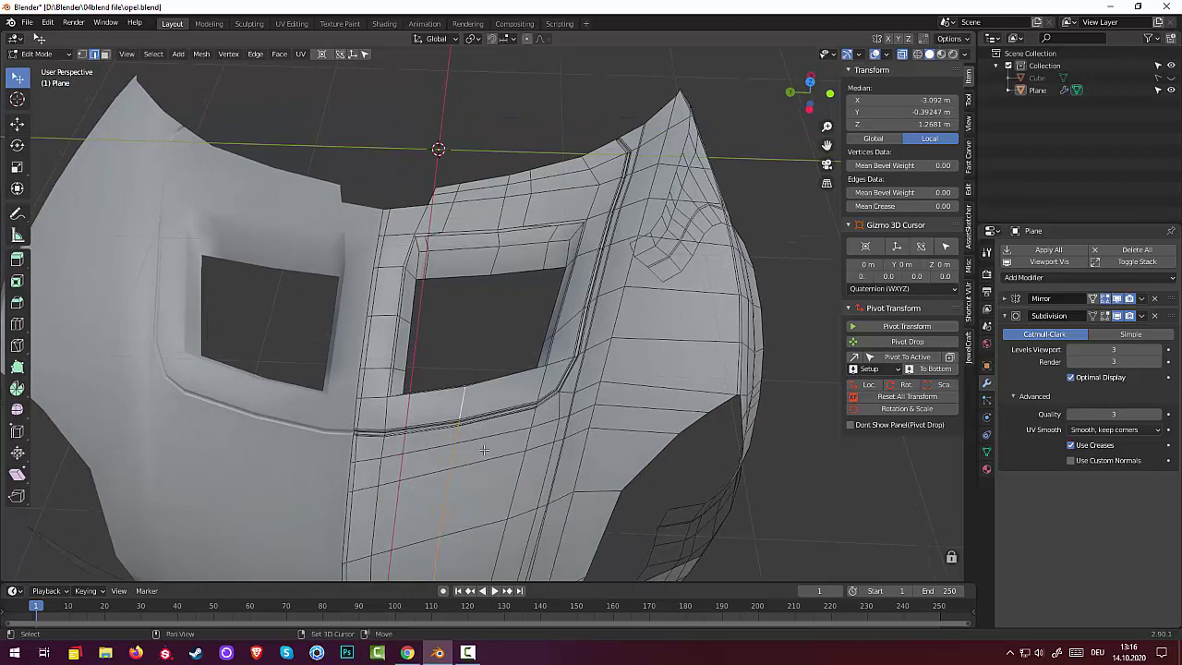
- Vertex-slide the loop by factor 0.371, then pick an edge at the hood's lower front
{"action": "key", "text": "shift+v"}
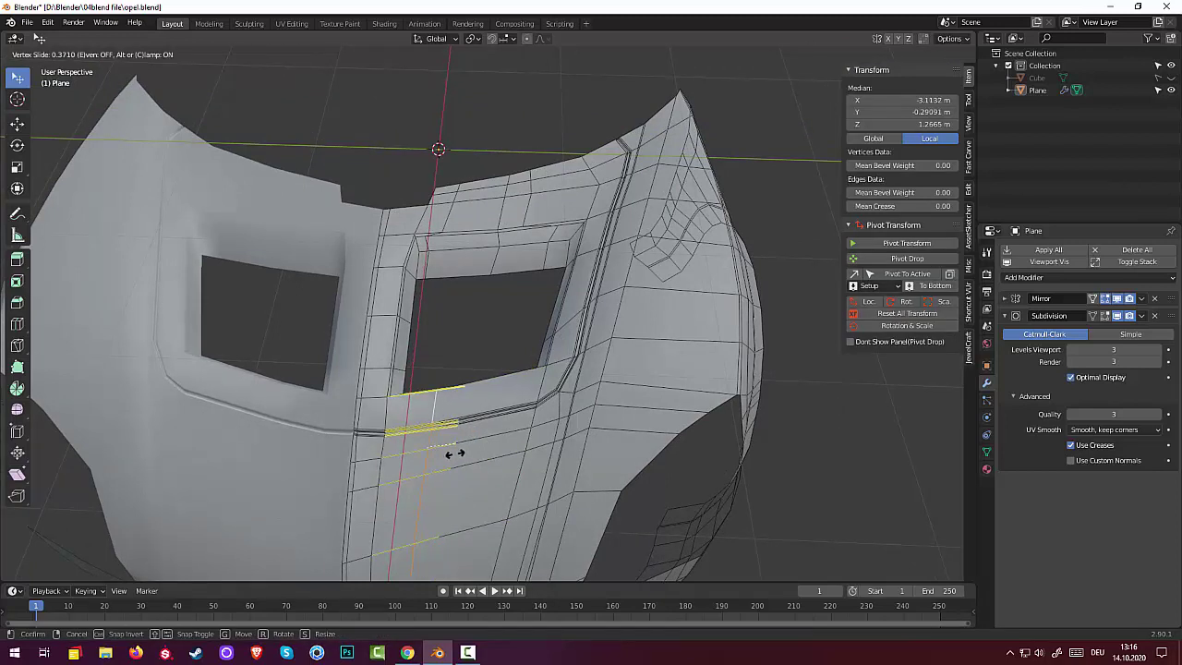
{"action": "left_click", "coordinate": [460, 452]}
{"action": "left_click", "coordinate": [856, 550]}
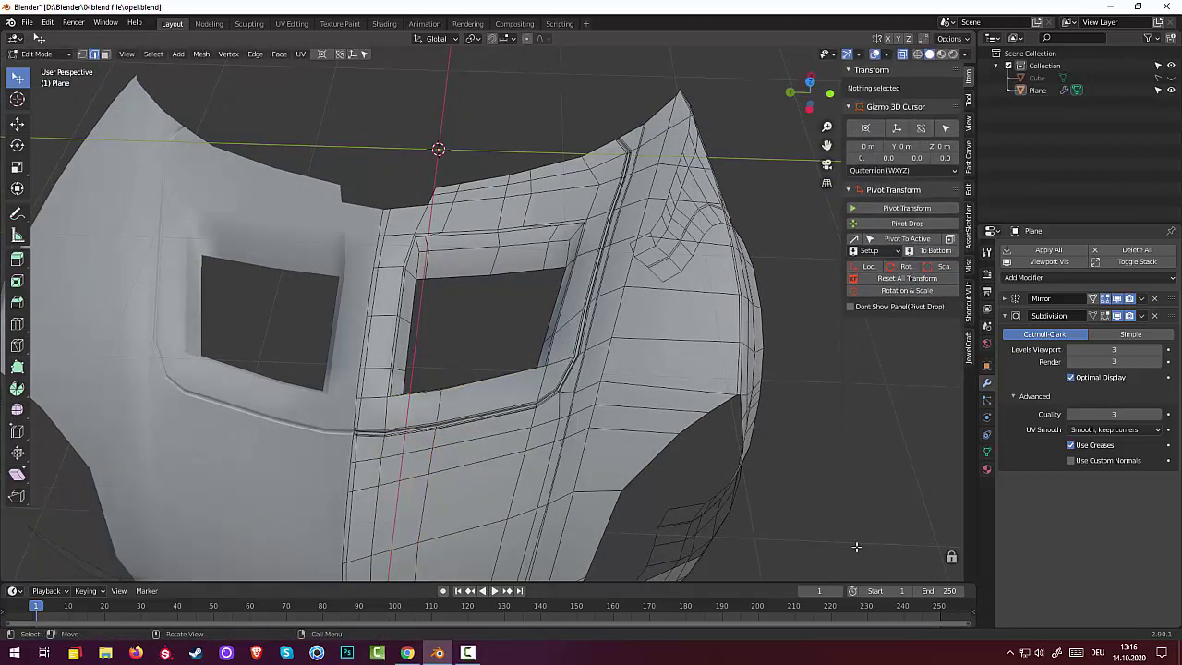
{"action": "scroll", "coordinate": [854, 513], "scroll_direction": "down", "scroll_amount": 2}
{"action": "scroll", "coordinate": [856, 508], "scroll_direction": "down", "scroll_amount": 2}
{"action": "middle_click_drag", "start_coordinate": [855, 509], "coordinate": [844, 511]}
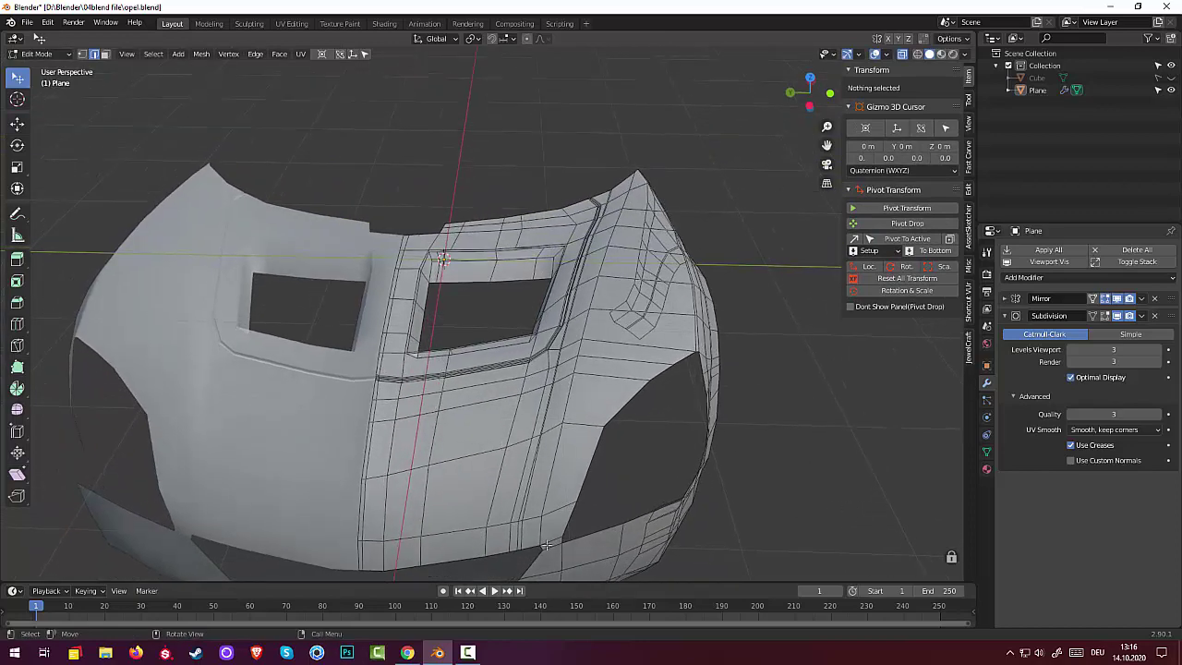
{"action": "left_click", "coordinate": [460, 556]}
{"action": "scroll", "coordinate": [471, 526], "scroll_direction": "down", "scroll_amount": 2}
{"action": "scroll", "coordinate": [484, 494], "scroll_direction": "down", "scroll_amount": 1}
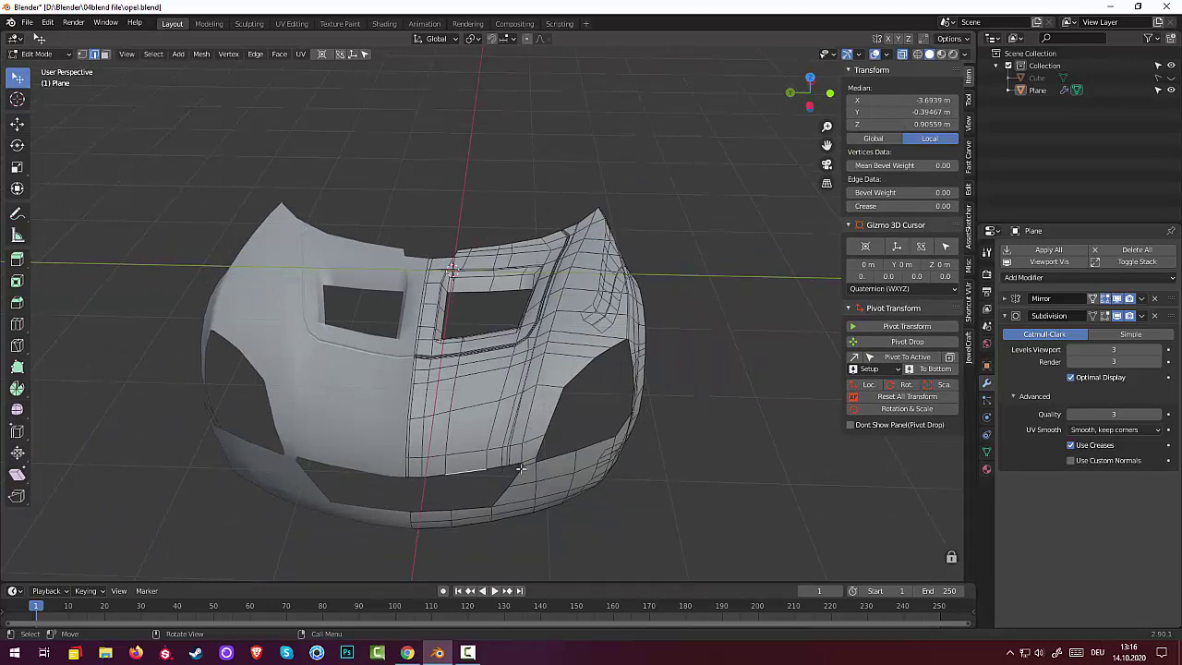
- Add a centred vertical edge loop below the right hood vent
{"action": "key", "text": "ctrl"}
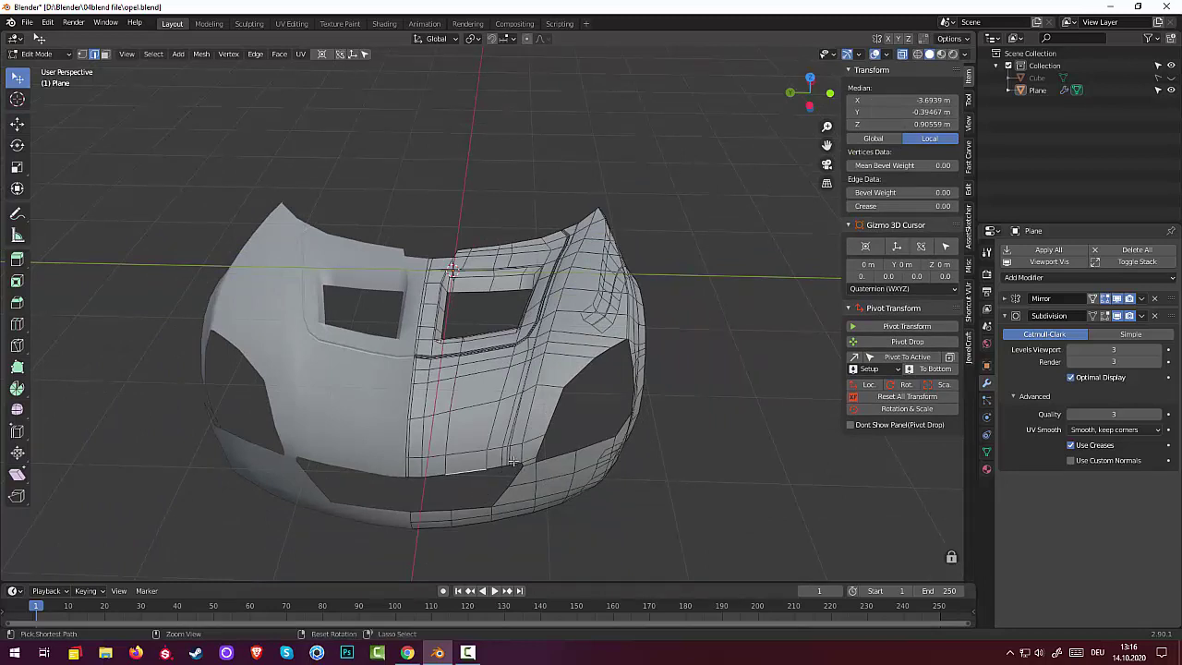
{"action": "key", "text": "ctrl+r"}
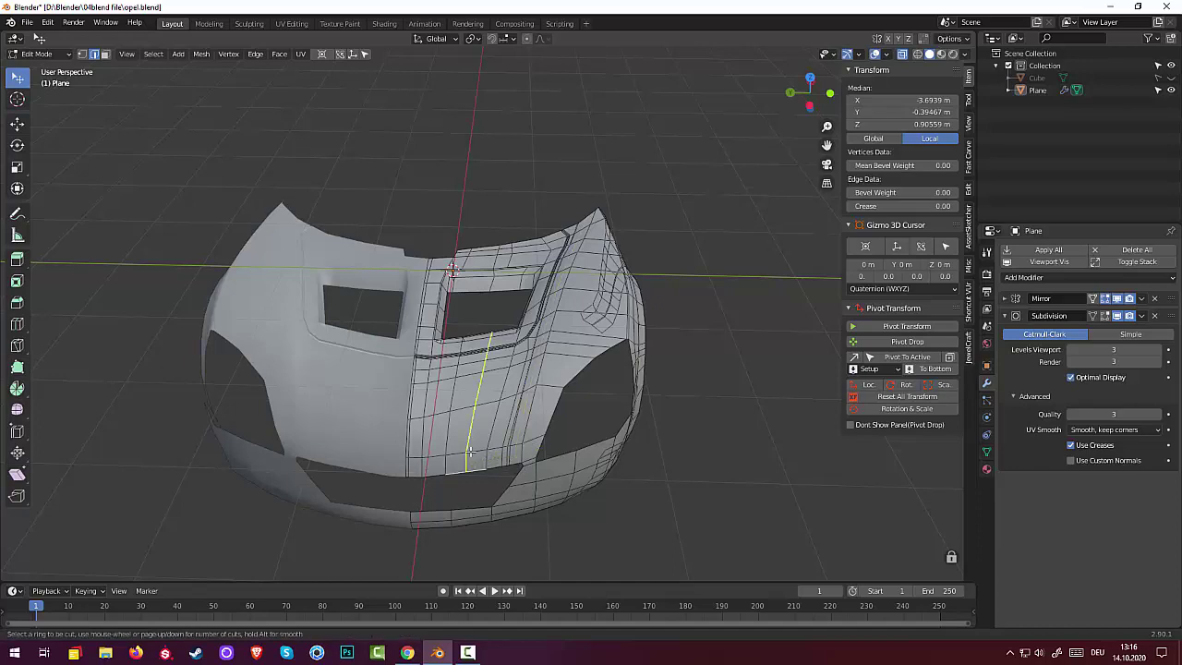
{"action": "left_click", "coordinate": [470, 451]}
{"action": "right_click", "coordinate": [469, 451]}
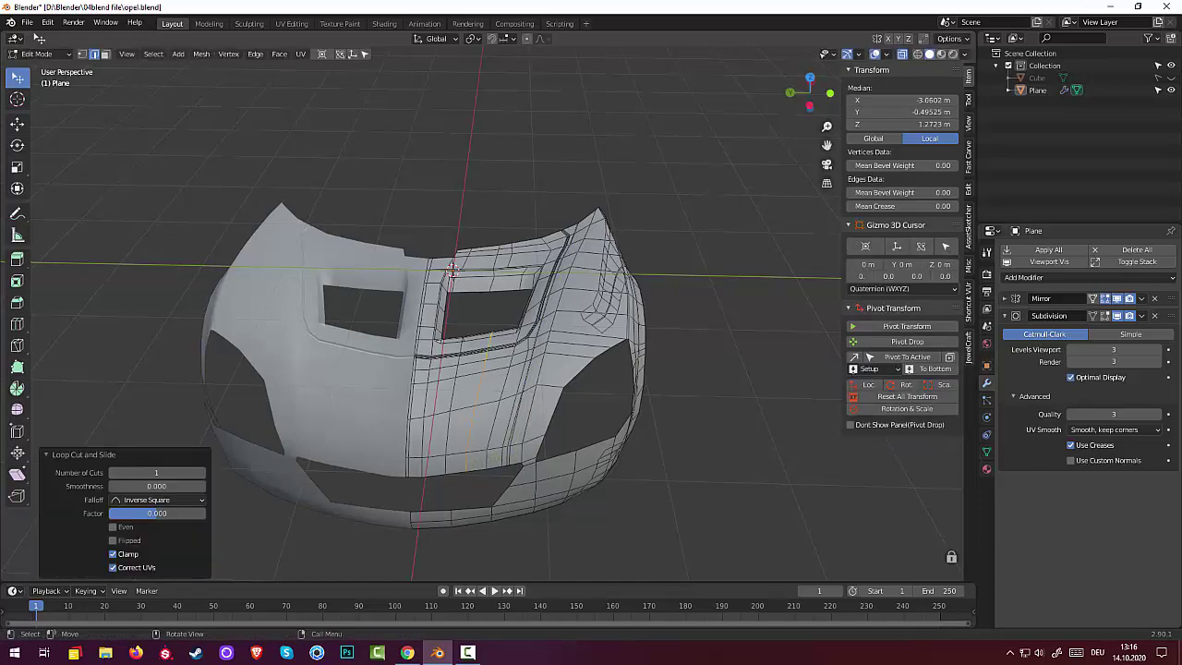
- Select two vertices on the right vent's lower rim in vertex select mode
{"action": "left_click", "coordinate": [476, 457]}
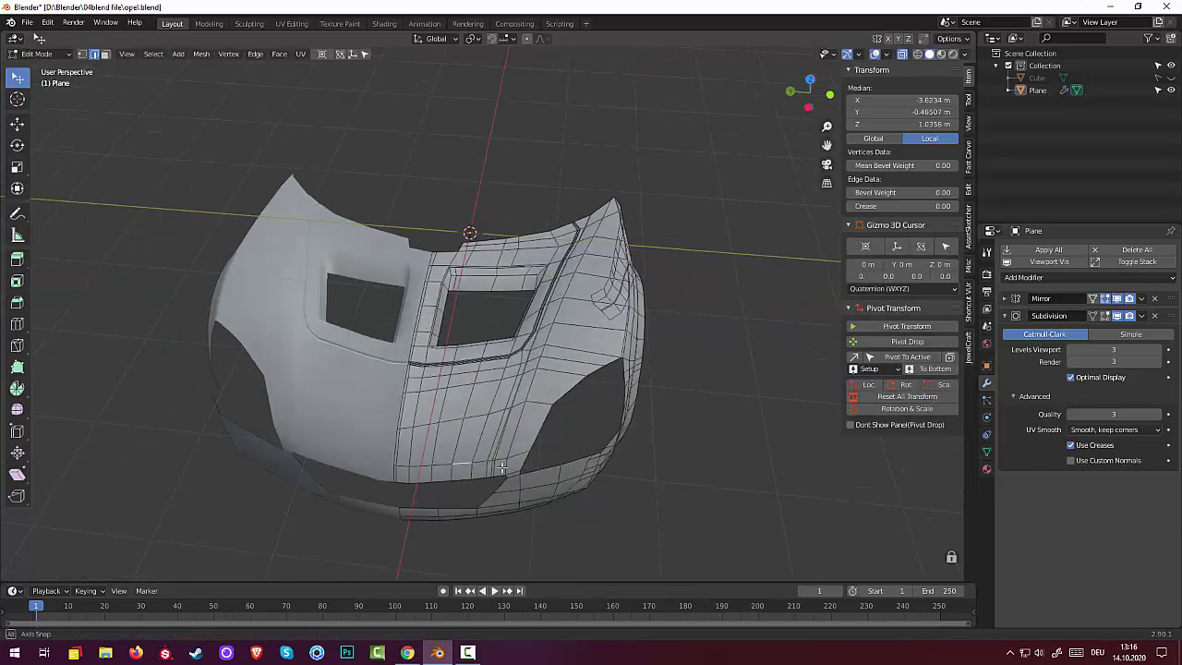
{"action": "mouse_move", "coordinate": [517, 461]}
{"action": "middle_mouse_down"}
{"action": "mouse_move", "coordinate": [490, 499]}
{"action": "mouse_move", "coordinate": [479, 379]}
{"action": "middle_mouse_up"}
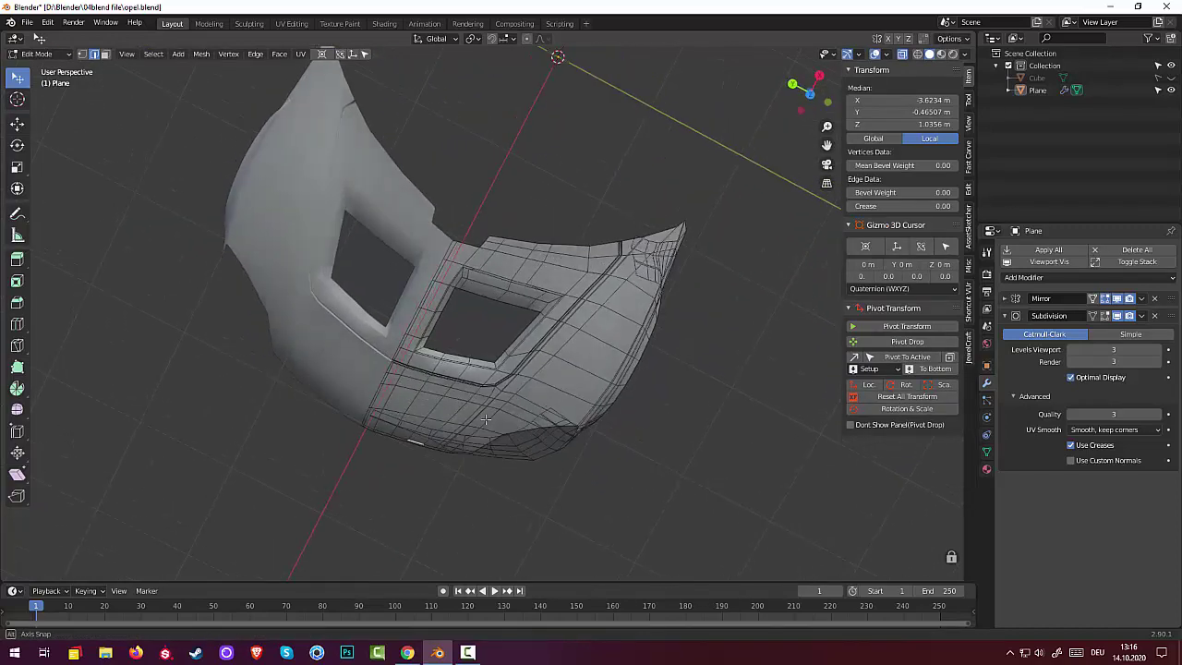
{"action": "scroll", "coordinate": [479, 378], "scroll_direction": "up", "scroll_amount": 5}
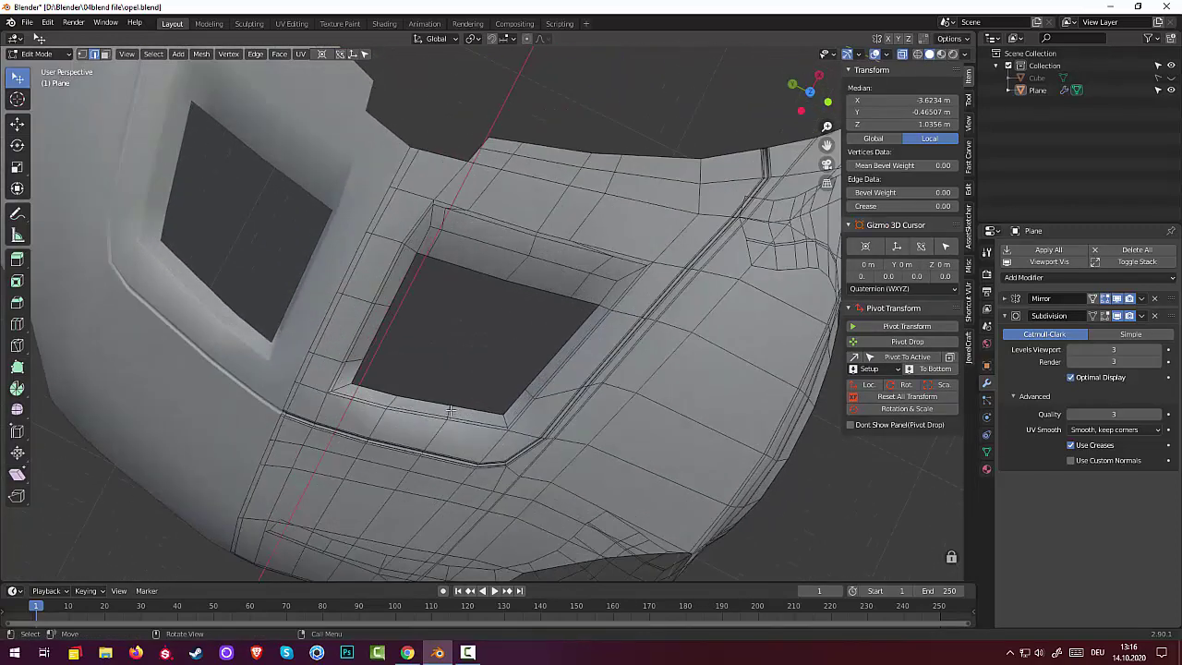
{"action": "left_click", "coordinate": [449, 410]}
{"action": "left_click", "coordinate": [83, 54]}
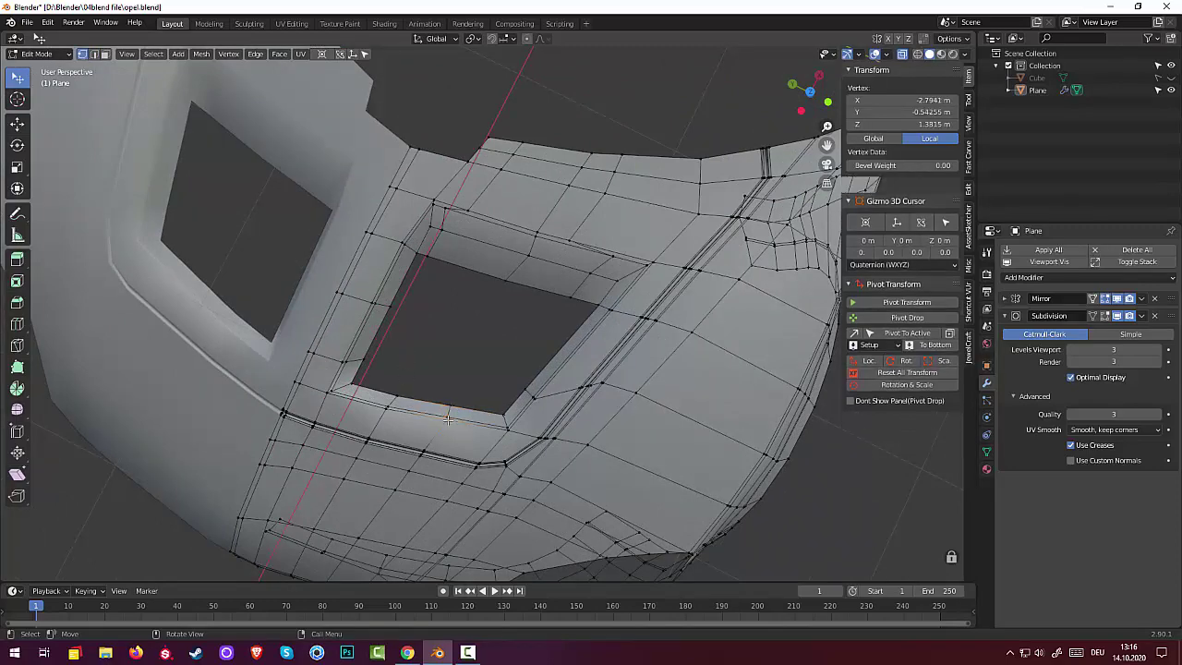
{"action": "left_click", "coordinate": [485, 411], "text": "shift"}
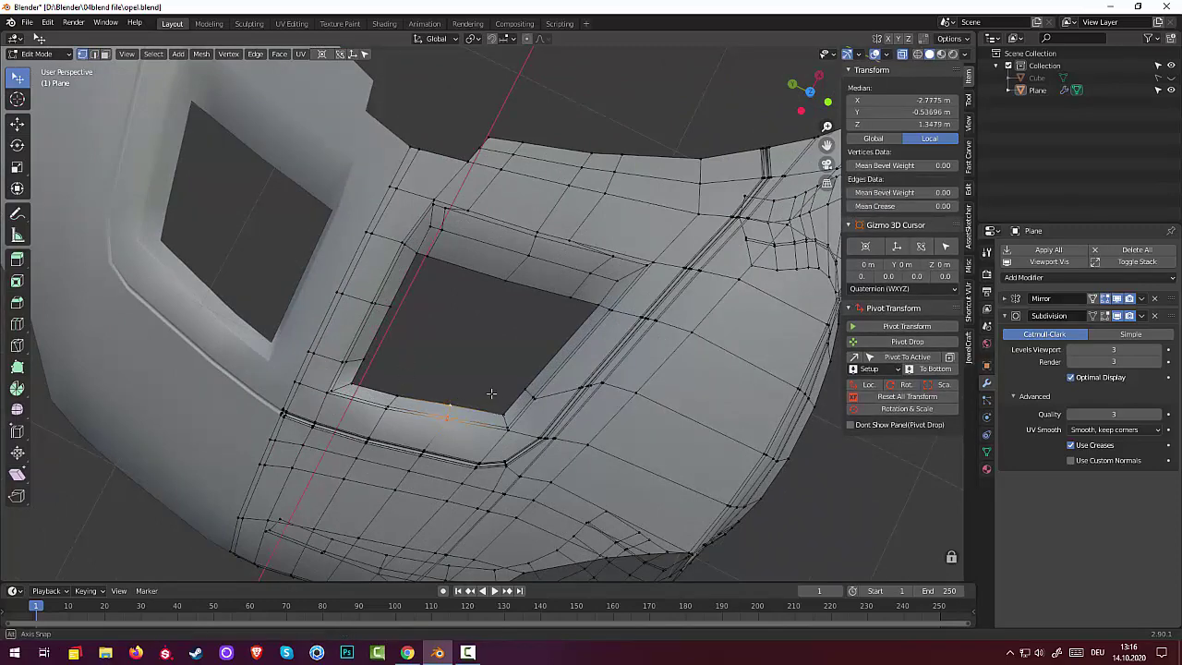
{"action": "middle_click_drag", "start_coordinate": [485, 411], "coordinate": [512, 403]}
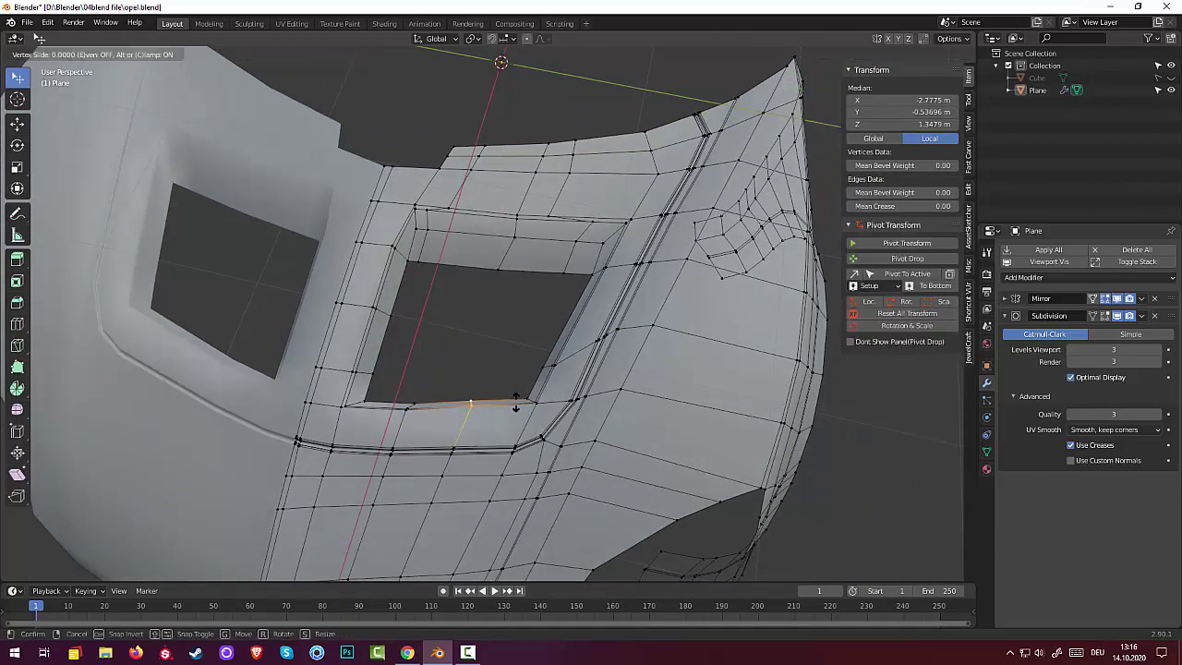
- Slide the rim vertex along its edge by factor 0.586, then return to Object Mode
{"action": "key", "text": "shift+v"}
{"action": "left_click", "coordinate": [544, 402]}
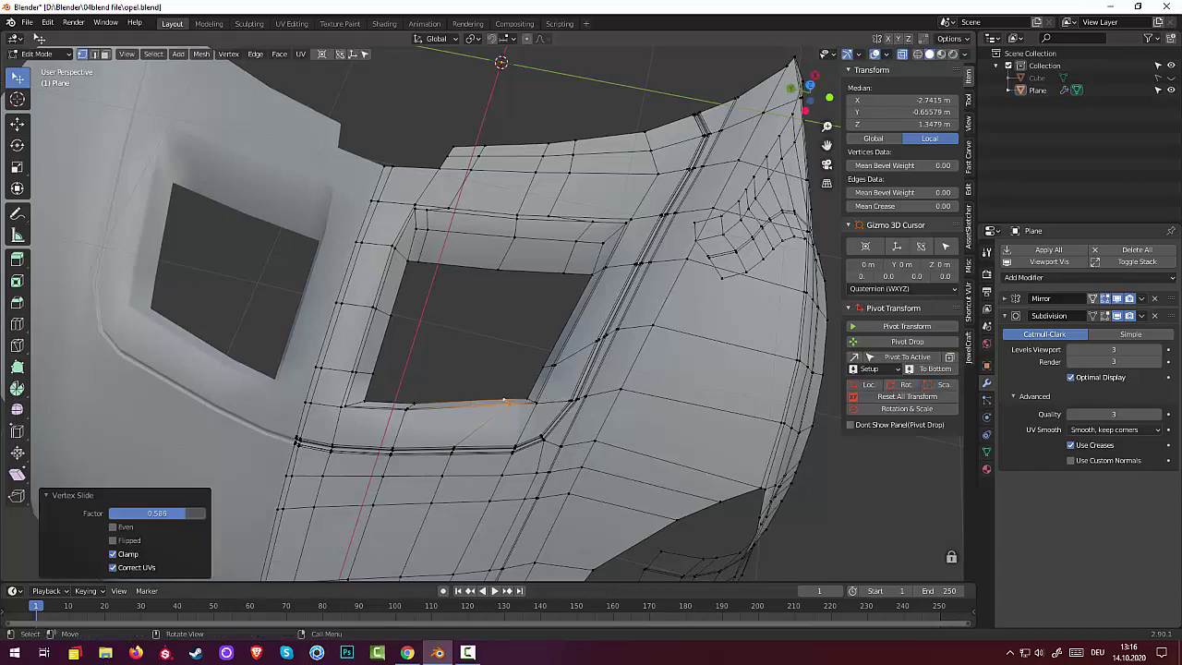
{"action": "left_click", "coordinate": [53, 56]}
{"action": "left_click", "coordinate": [55, 68]}
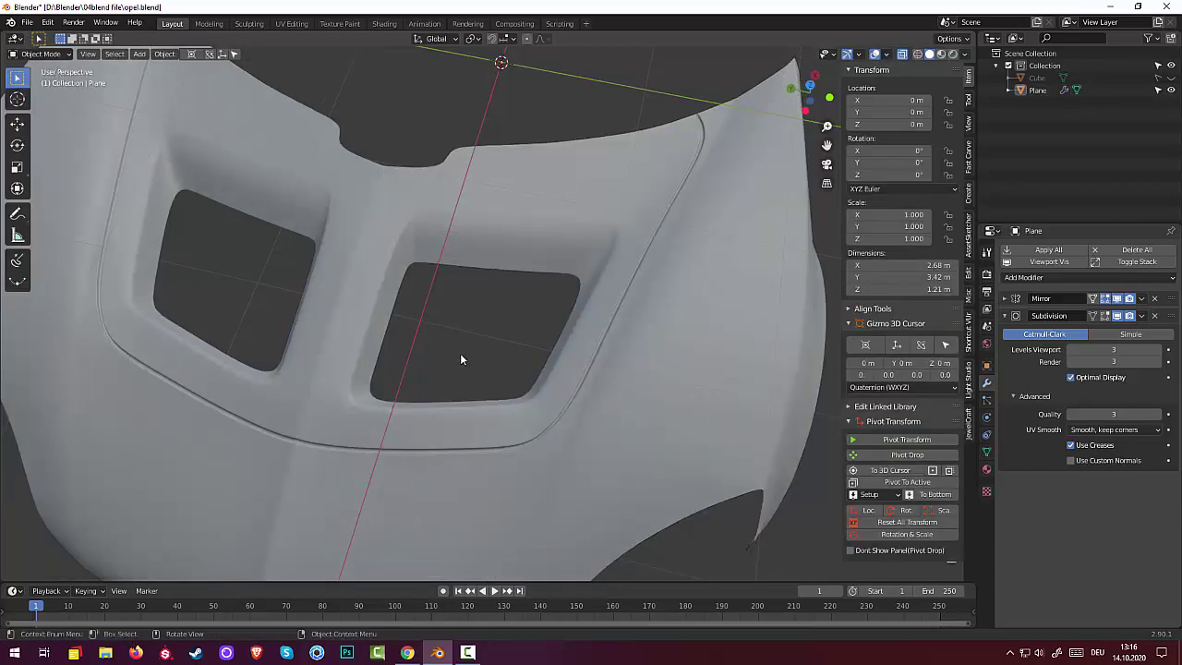
{"action": "middle_click_drag", "start_coordinate": [460, 352], "coordinate": [500, 352]}
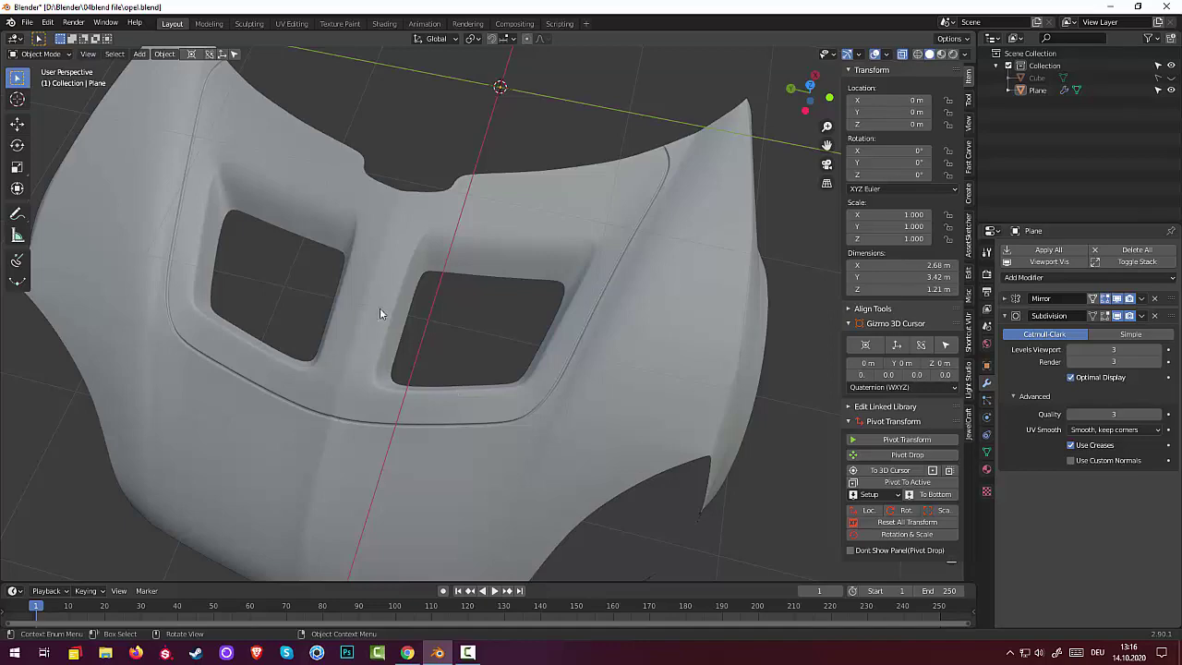
{"action": "mouse_move", "coordinate": [516, 388]}
{"action": "middle_mouse_down"}
{"action": "mouse_move", "coordinate": [501, 339]}
{"action": "mouse_move", "coordinate": [486, 337]}
{"action": "mouse_move", "coordinate": [515, 355]}
{"action": "mouse_move", "coordinate": [585, 357]}
{"action": "mouse_move", "coordinate": [727, 340]}
{"action": "mouse_move", "coordinate": [633, 361]}
{"action": "mouse_move", "coordinate": [575, 298]}
{"action": "mouse_move", "coordinate": [537, 347]}
{"action": "middle_mouse_up"}
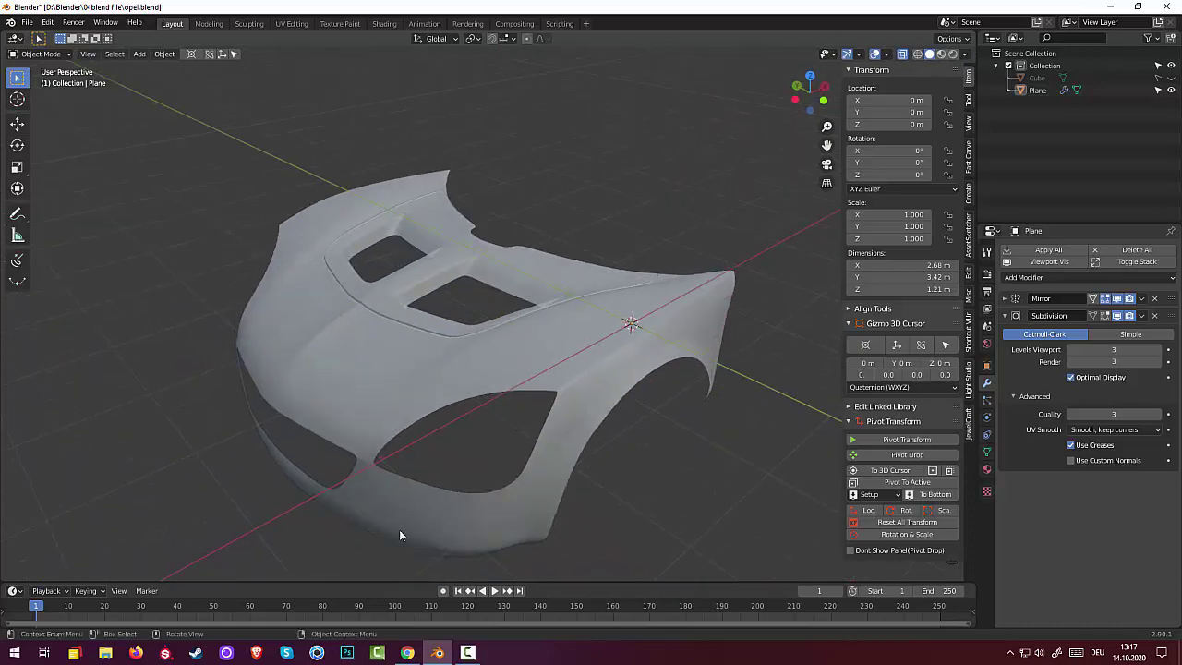
{"action": "scroll", "coordinate": [420, 503], "scroll_direction": "down", "scroll_amount": 1}
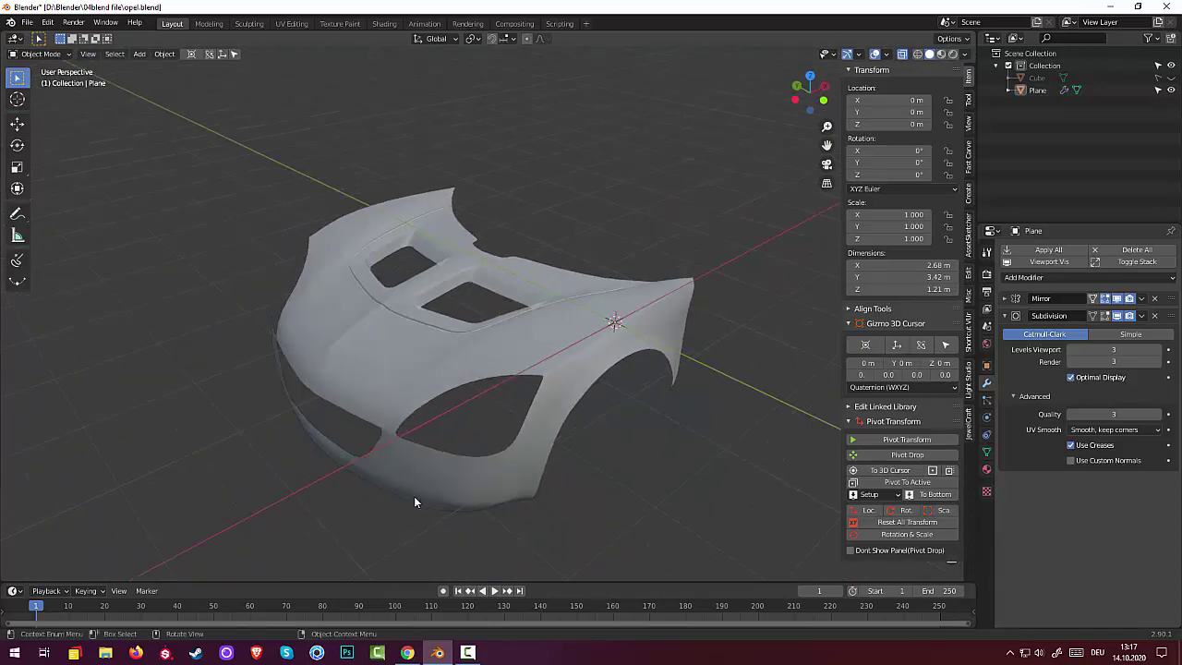
{"action": "mouse_move", "coordinate": [425, 469]}
{"action": "middle_mouse_down"}
{"action": "mouse_move", "coordinate": [695, 476]}
{"action": "mouse_move", "coordinate": [578, 500]}
{"action": "mouse_move", "coordinate": [480, 477]}
{"action": "mouse_move", "coordinate": [464, 493]}
{"action": "mouse_move", "coordinate": [435, 465]}
{"action": "mouse_move", "coordinate": [536, 567]}
{"action": "middle_mouse_up"}
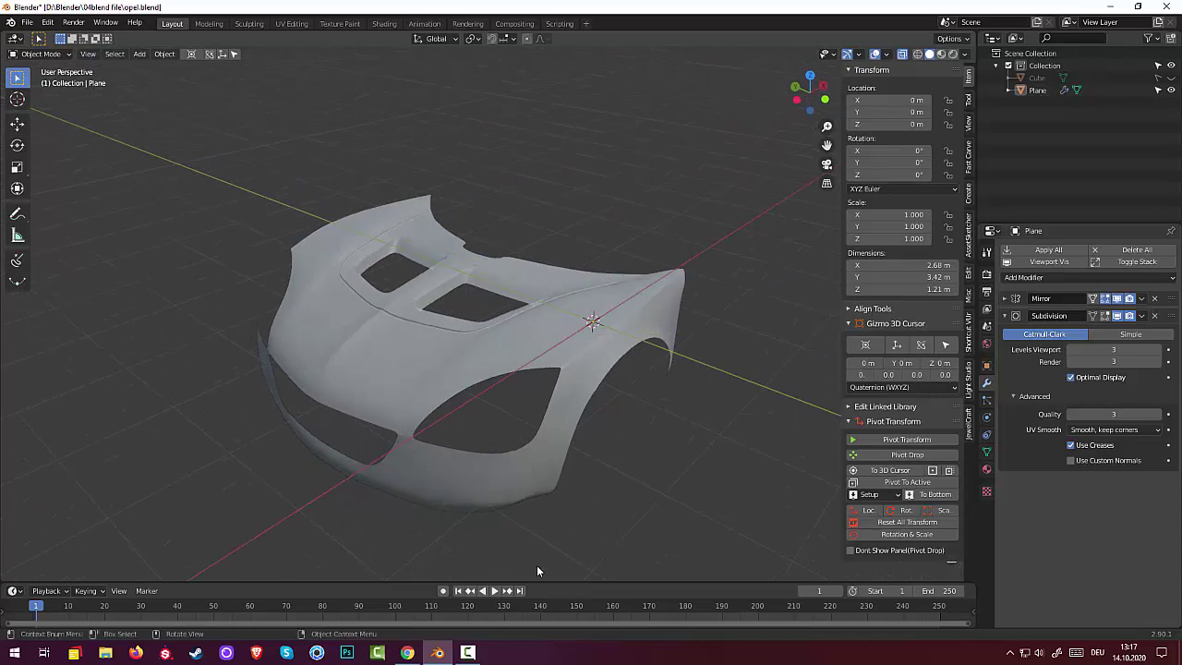
{"action": "mouse_move", "coordinate": [541, 483]}
{"action": "middle_mouse_down"}
{"action": "mouse_move", "coordinate": [506, 451]}
{"action": "mouse_move", "coordinate": [515, 441]}
{"action": "mouse_move", "coordinate": [606, 449]}
{"action": "mouse_move", "coordinate": [508, 451]}
{"action": "mouse_move", "coordinate": [488, 436]}
{"action": "mouse_move", "coordinate": [498, 425]}
{"action": "mouse_move", "coordinate": [451, 500]}
{"action": "middle_mouse_up"}
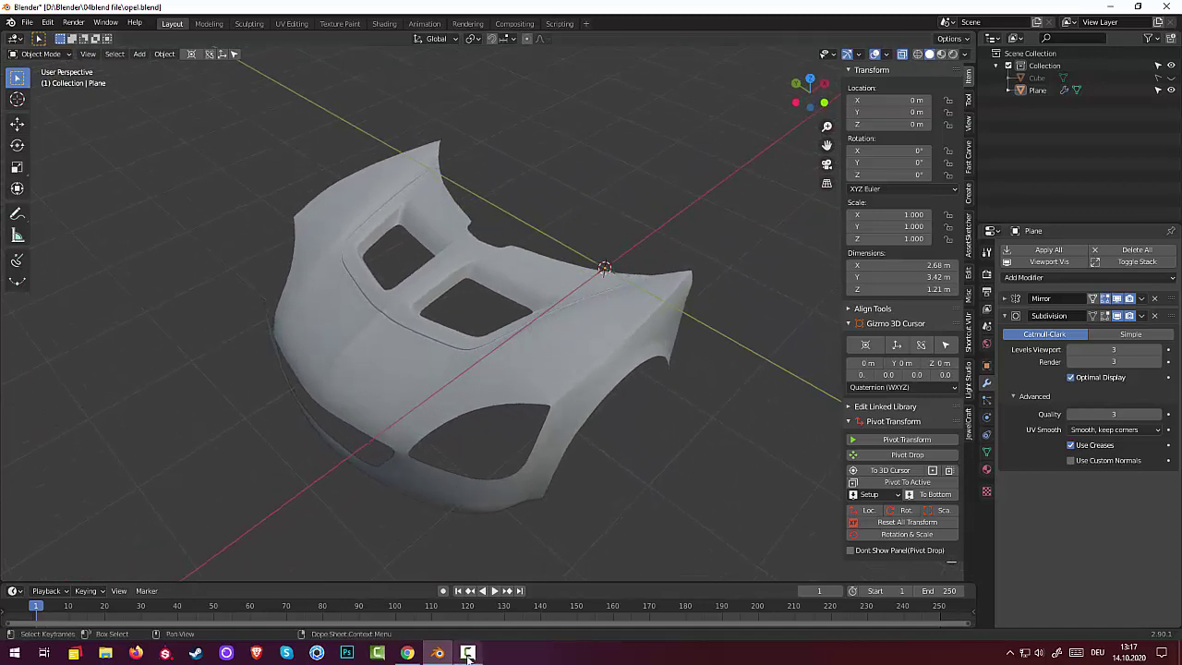